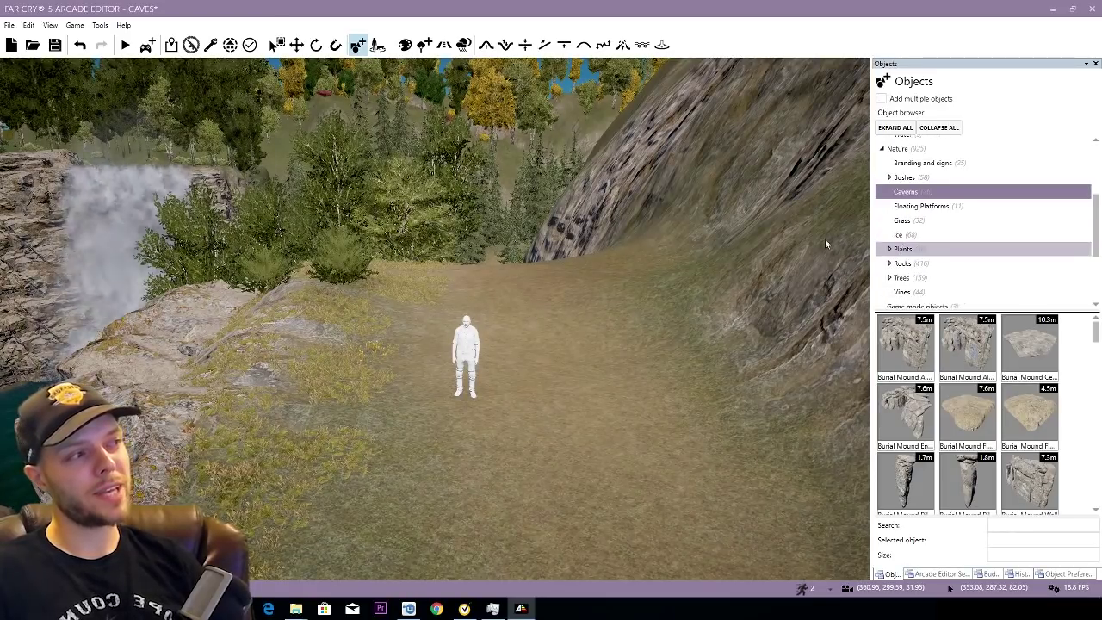
Step: Examine the dirt path, the cliff face and the waterfall, and browse the cavern objects available for the cave
right_click_drag(647, 250, 618, 263)
key("s")
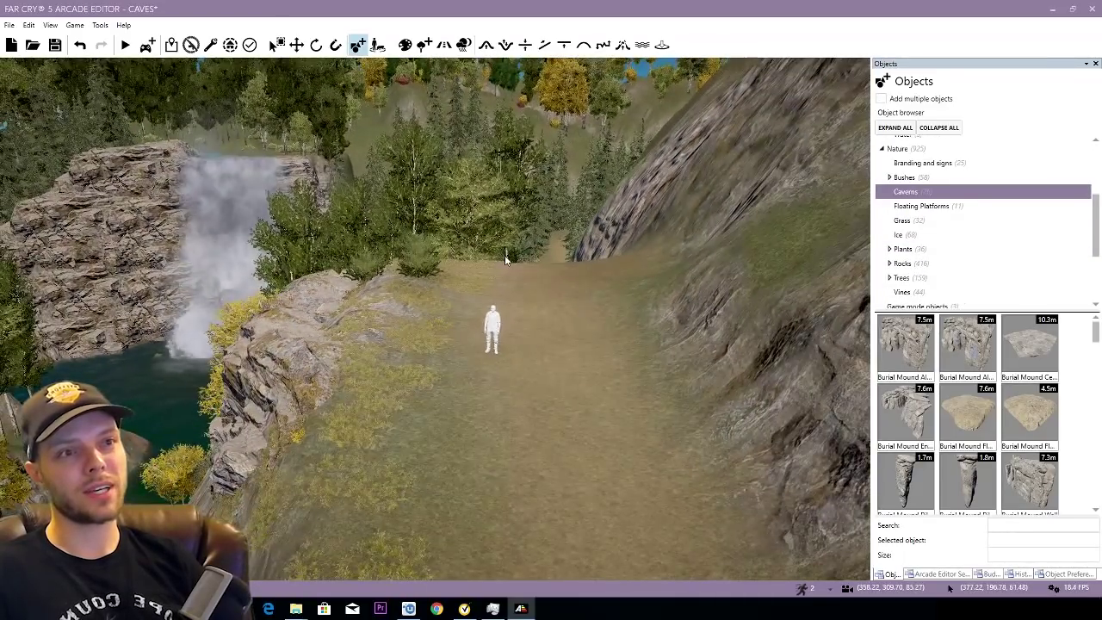
key("a")
right_click_drag(482, 306, 464, 320)
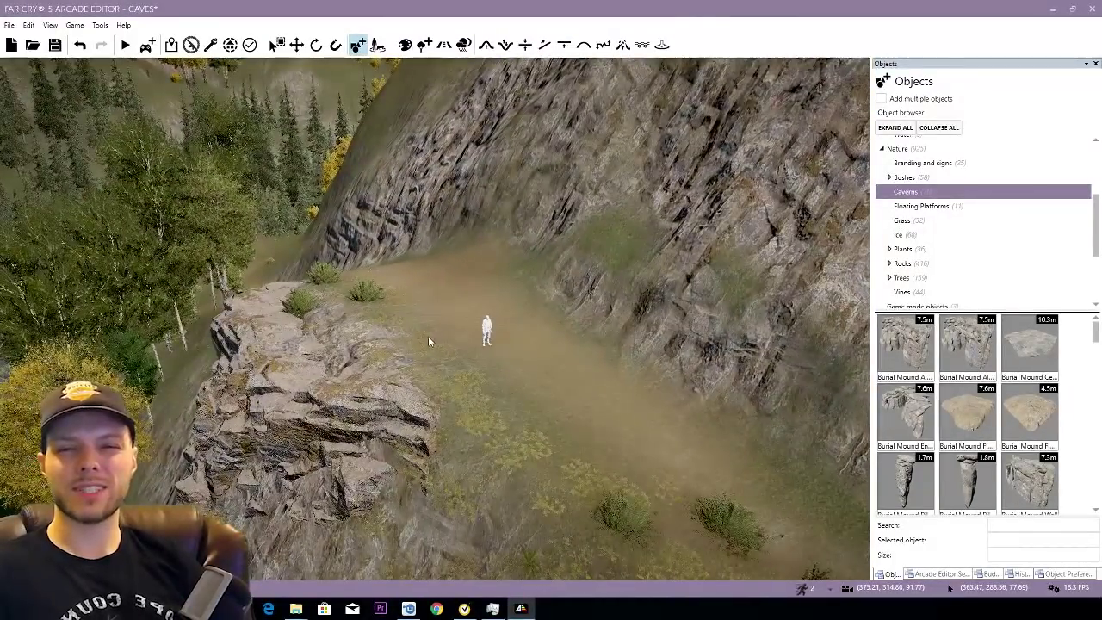
key("w")
right_click_drag(428, 336, 289, 297)
key("w")
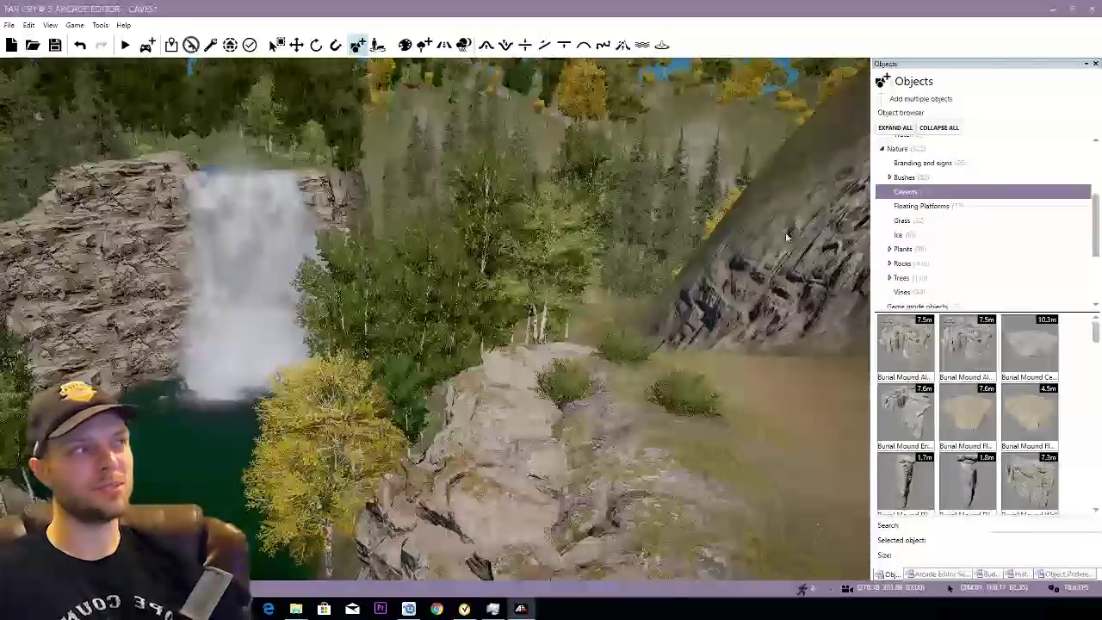
scroll(954, 190, "up", 3)
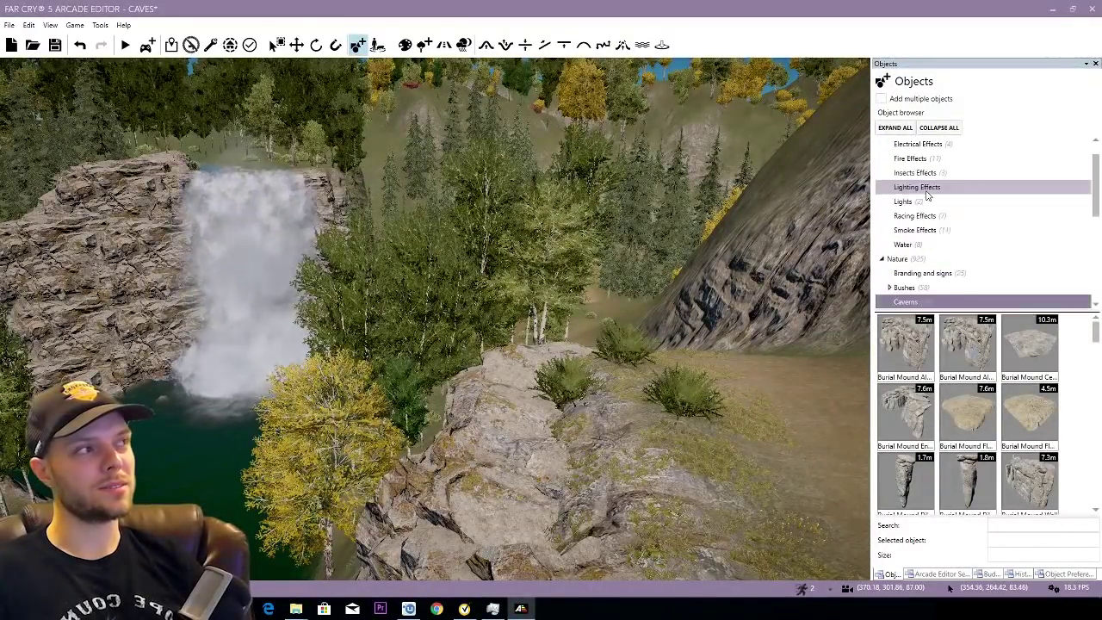
key("w")
right_click_drag(579, 284, 664, 280)
right_click_drag(516, 282, 564, 282)
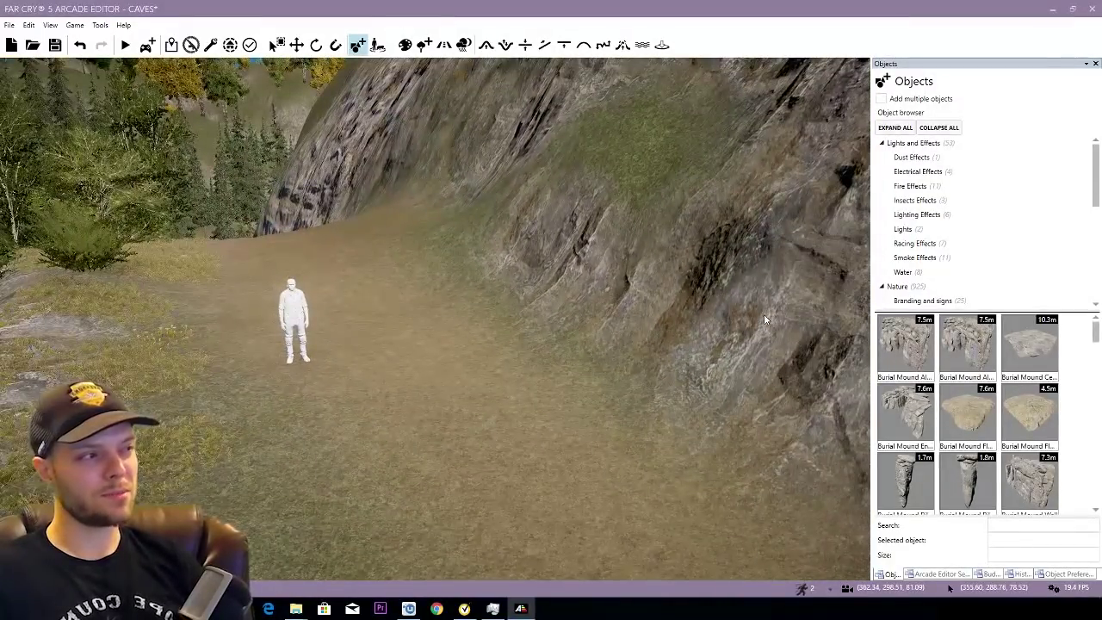
scroll(952, 410, "down", 2)
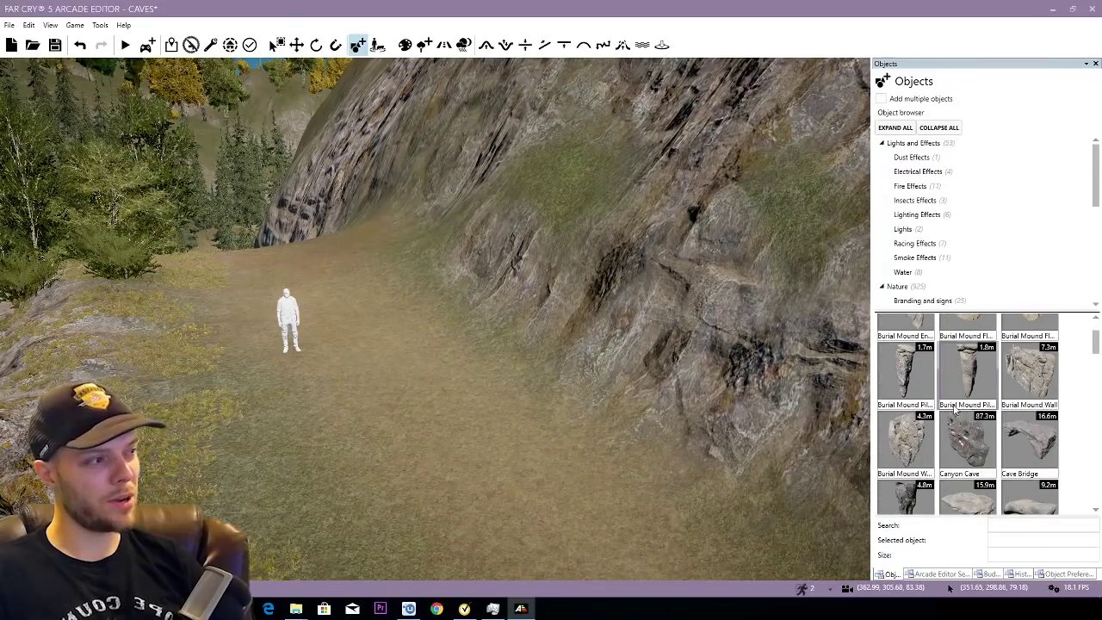
scroll(954, 410, "down", 1)
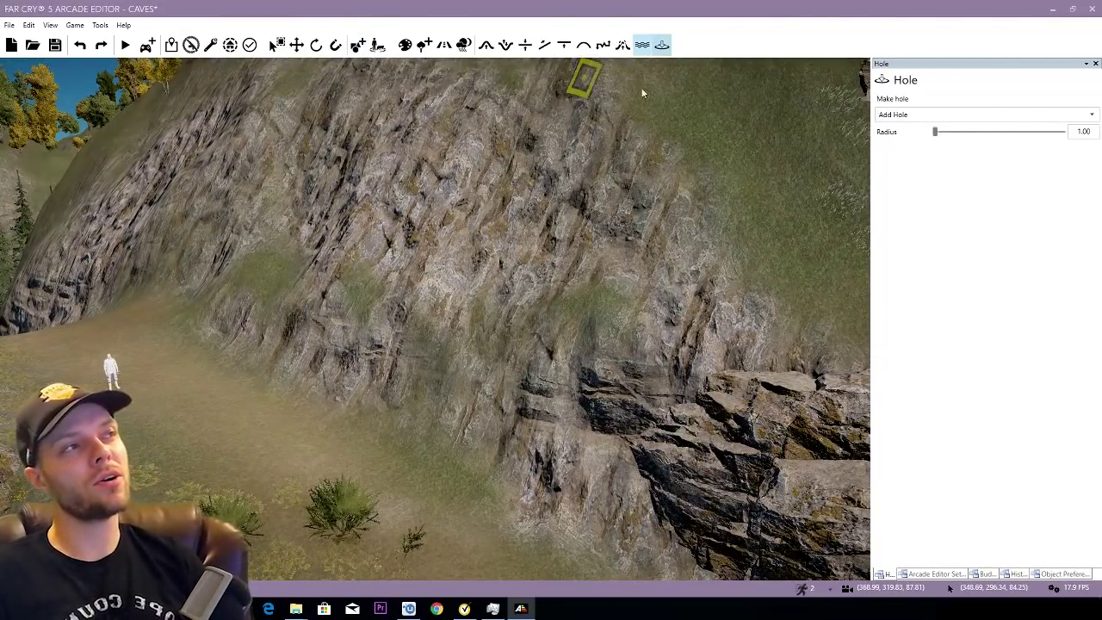
Step: Cut a jagged opening straight into the sloped cliff face beside the dirt path with the Hole tool
key("d")
key("w")
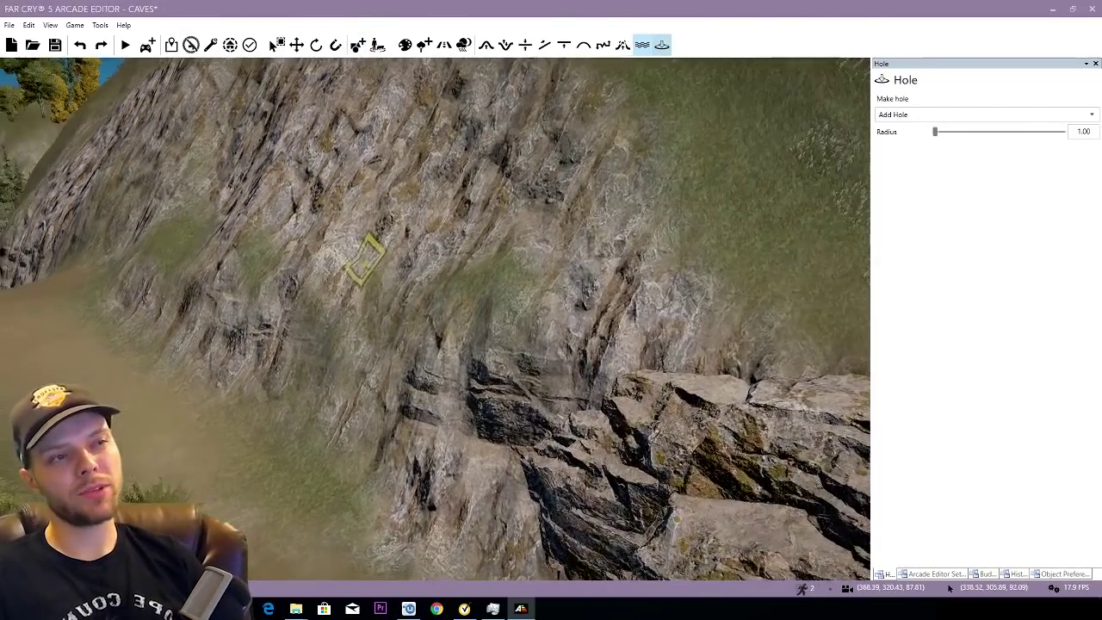
key("w")
key("a")
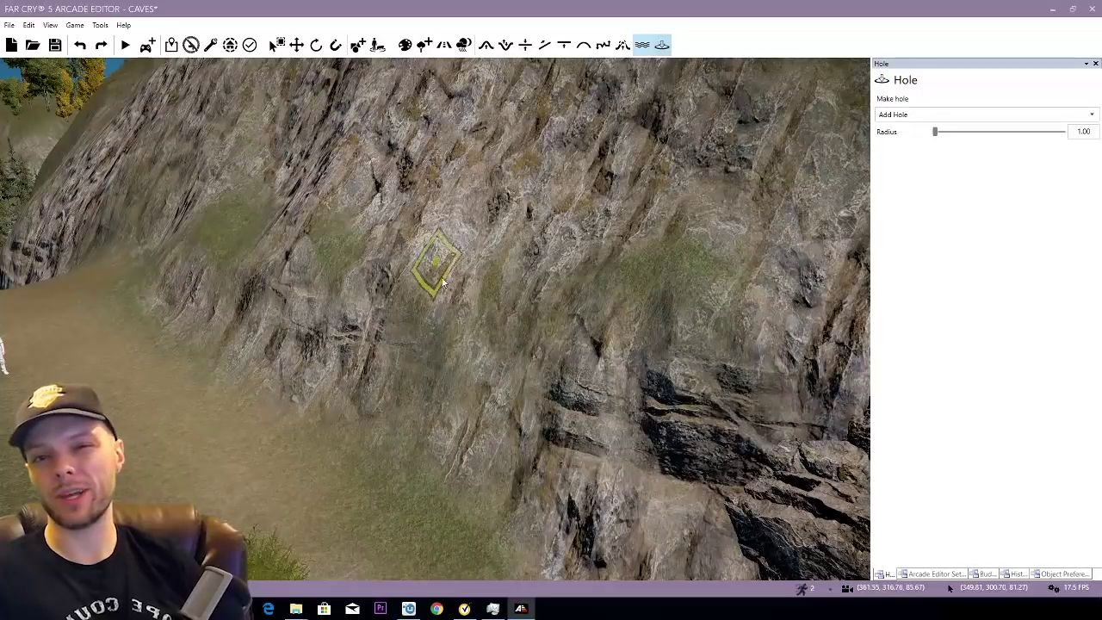
right_click_drag(455, 282, 403, 284)
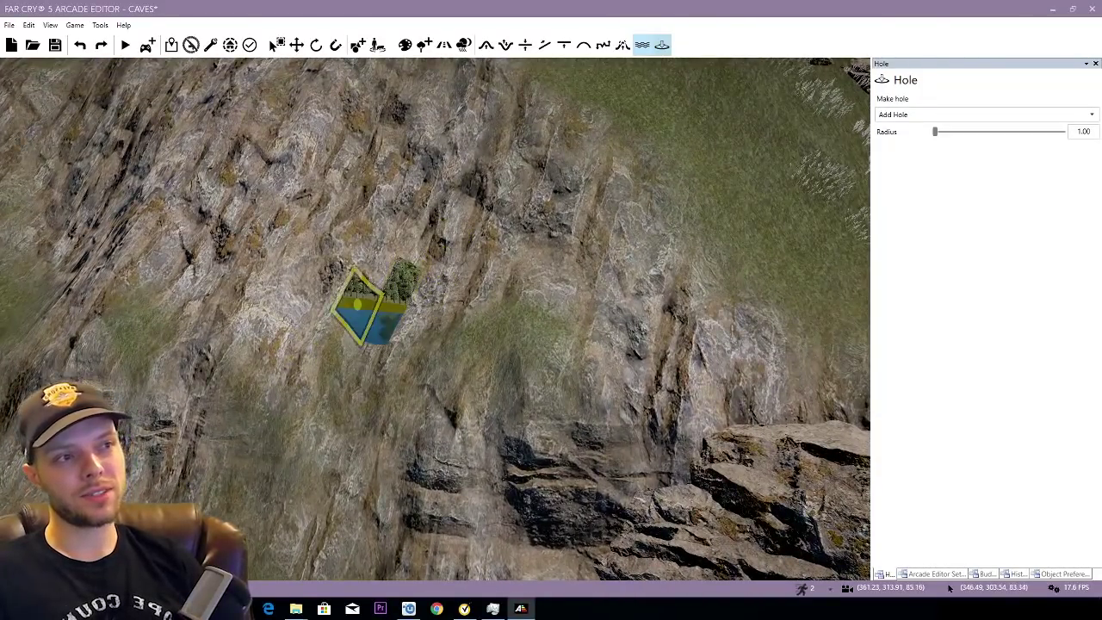
mouse_move(440, 335)
left_mouse_down()
mouse_move(352, 246)
mouse_move(391, 379)
left_mouse_up()
key("w")
key("a")
mouse_move(391, 379)
right_mouse_down()
mouse_move(392, 323)
mouse_move(402, 334)
mouse_move(394, 369)
right_mouse_up()
key("w")
key("s")
key("w")
mouse_move(465, 277)
right_mouse_down()
mouse_move(485, 263)
mouse_move(479, 202)
mouse_move(493, 259)
mouse_move(464, 372)
mouse_move(446, 278)
mouse_move(393, 277)
mouse_move(434, 289)
right_mouse_up()
key("s")
key("s")
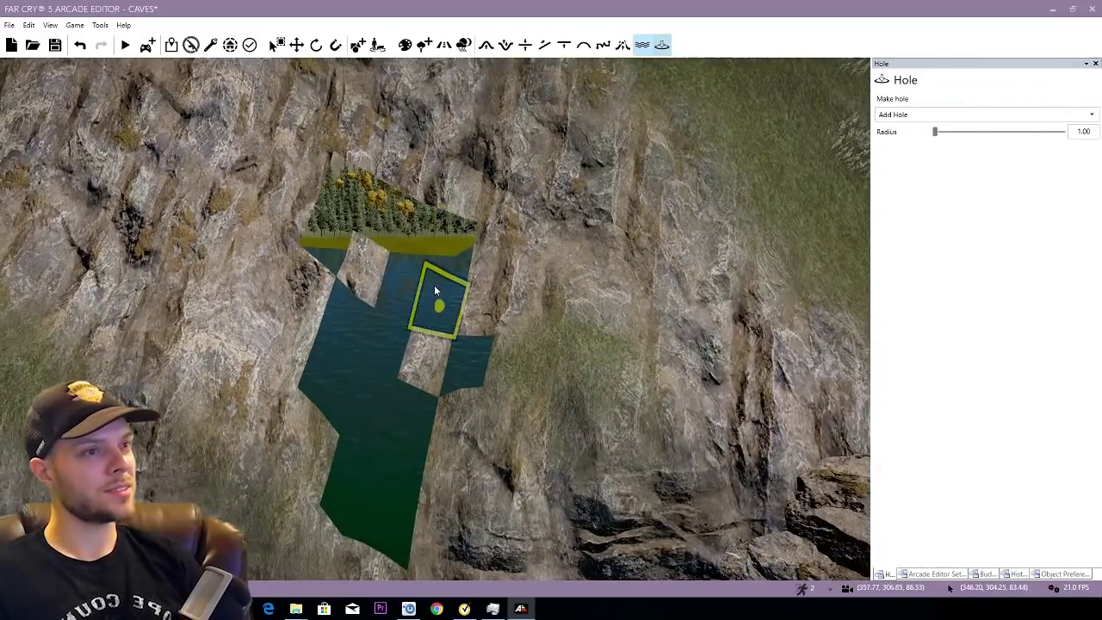
Step: Fill the jagged test opening in the cliff face back in with the Hole tool
mouse_move(327, 239)
left_mouse_down("ctrl")
mouse_move(436, 300)
mouse_move(352, 321)
mouse_move(394, 156)
mouse_move(362, 269)
left_mouse_up("ctrl")
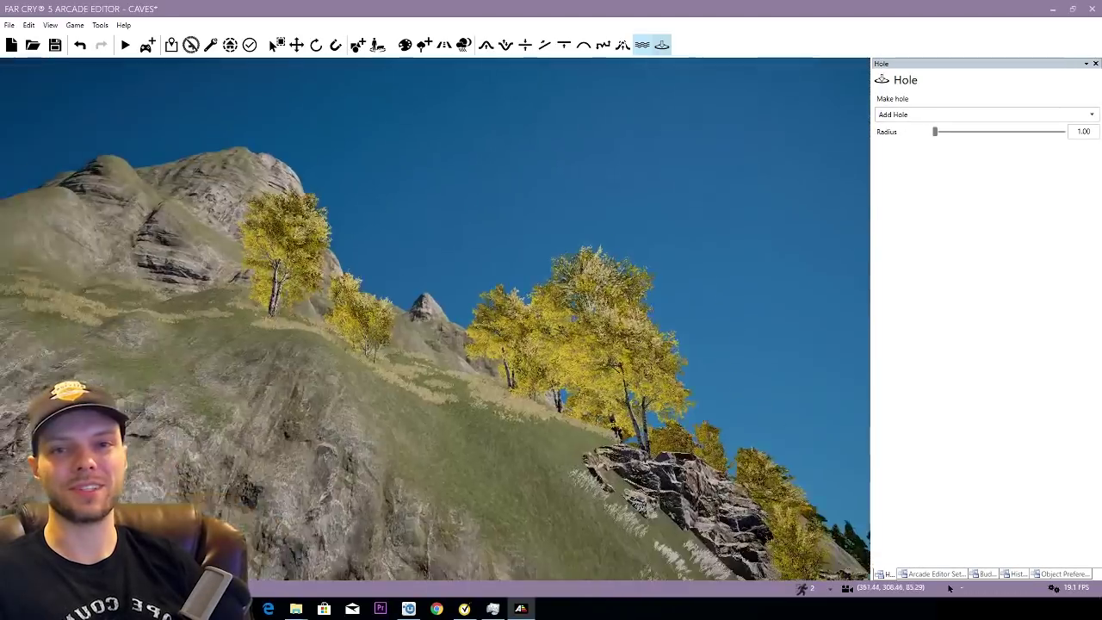
right_click_drag(553, 222, 373, 284)
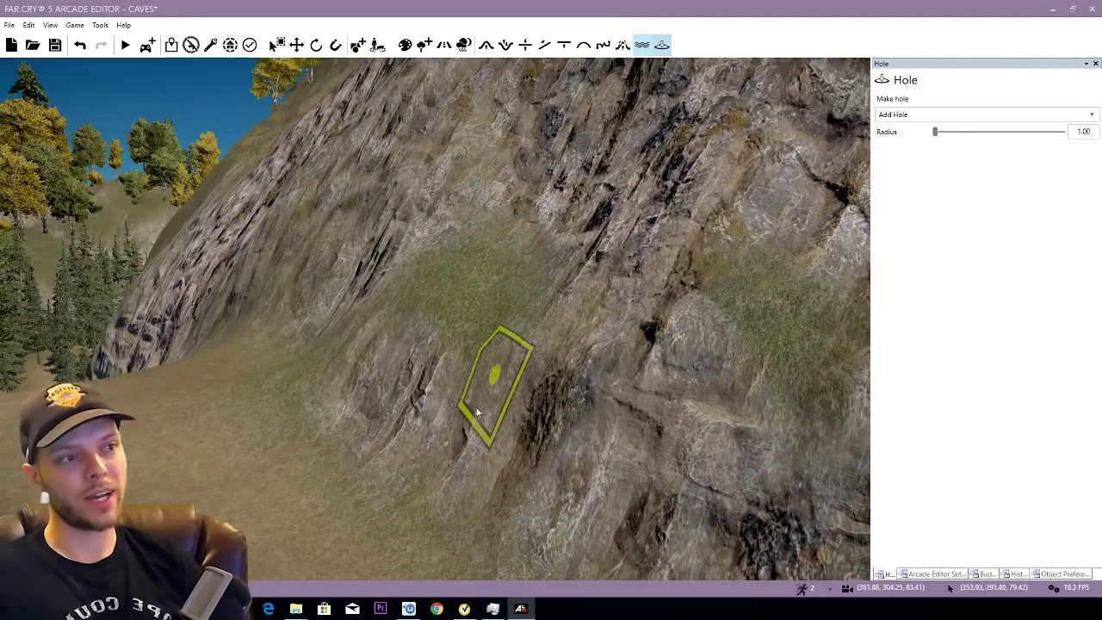
right_click_drag(413, 379, 425, 338)
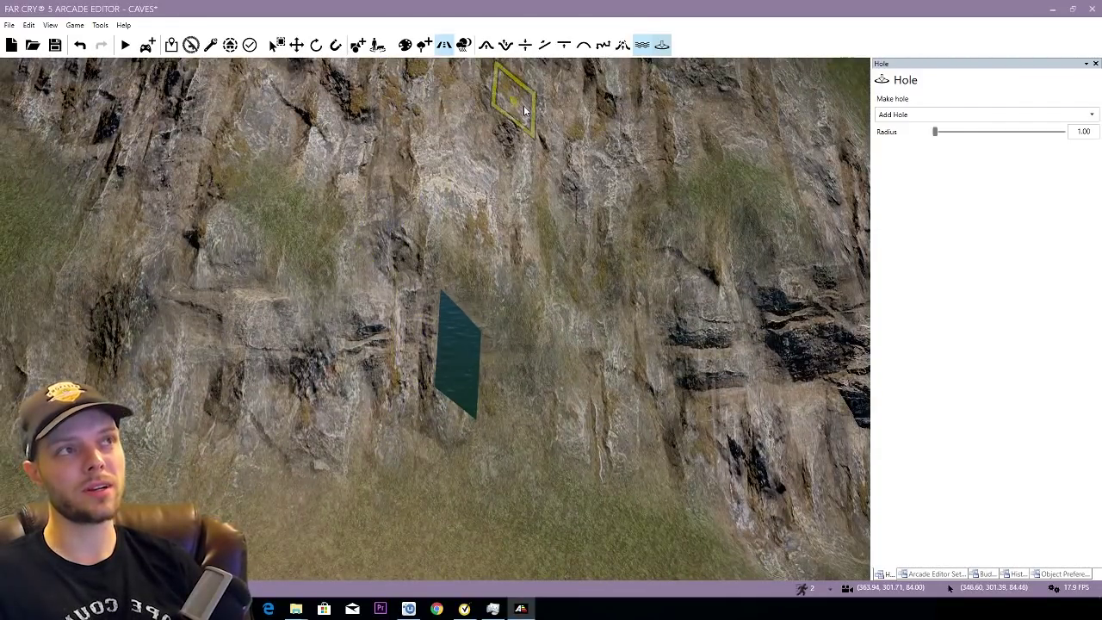
right_click_drag(511, 139, 504, 129)
Step: Sample the path's ground height of 77.19 and level a square notch into the cliff base with Terrain Set to Height
left_click(567, 44)
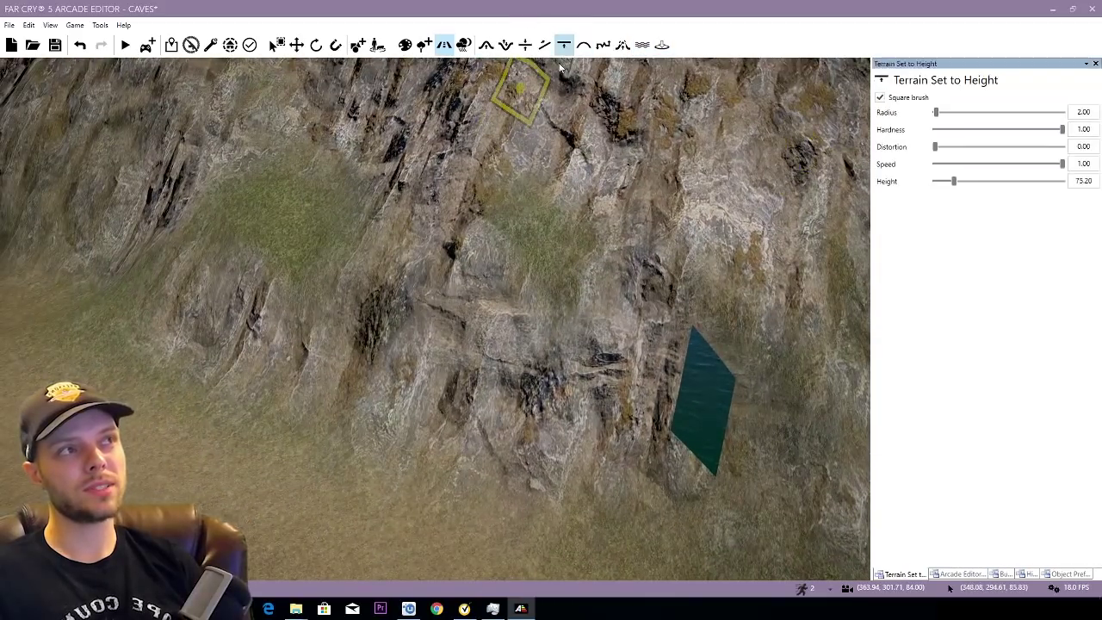
right_click_drag(382, 317, 352, 301)
key("s")
key("a")
left_click(401, 466, "ctrl")
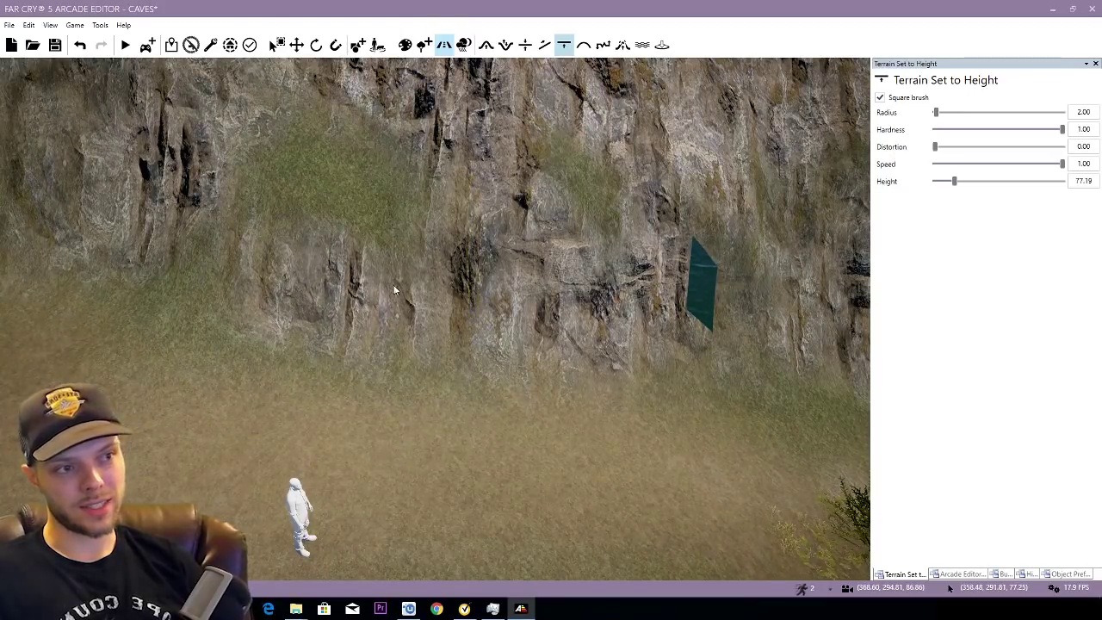
left_click_drag(396, 282, 397, 286)
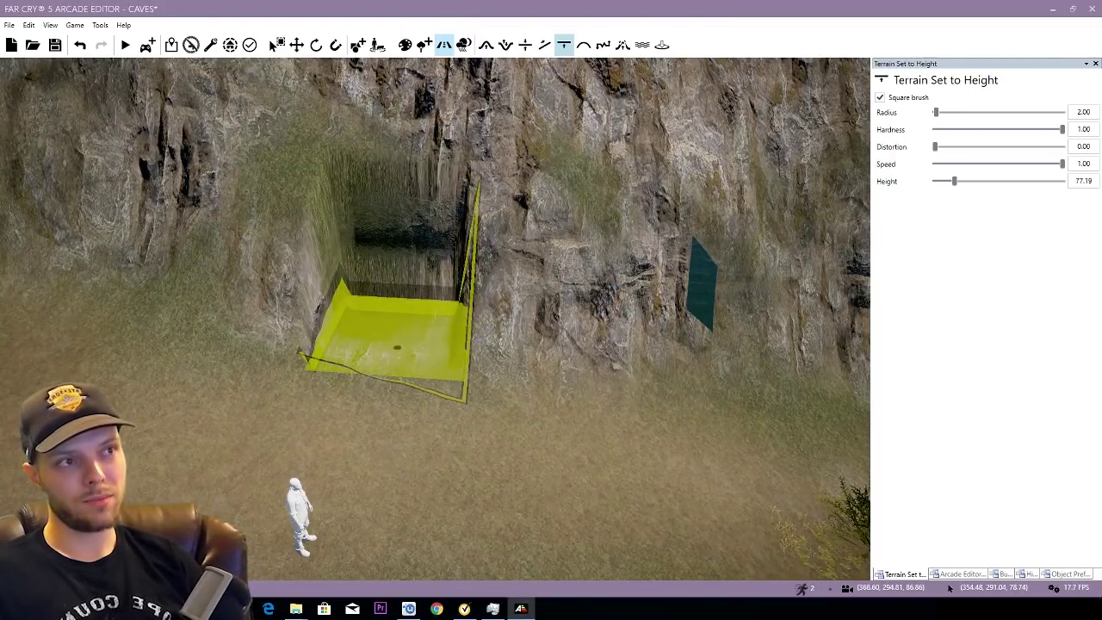
Step: Cut away the back wall of the square notch with the Hole tool to open the cave entrance
mouse_move(412, 234)
right_mouse_down()
mouse_move(402, 251)
mouse_move(326, 259)
right_mouse_up()
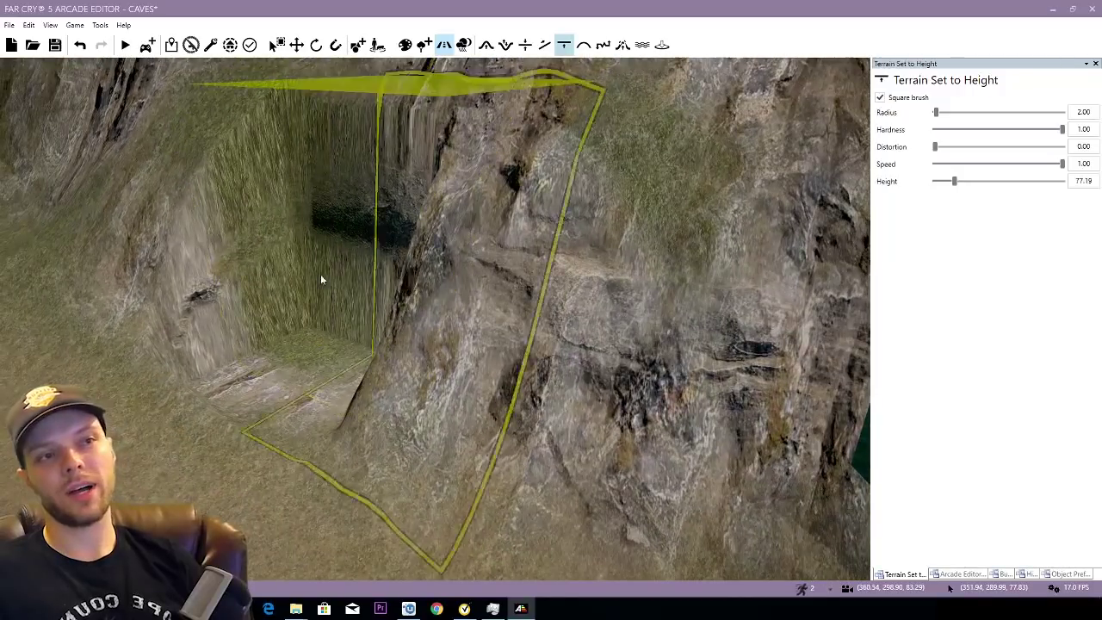
key("w")
key("a")
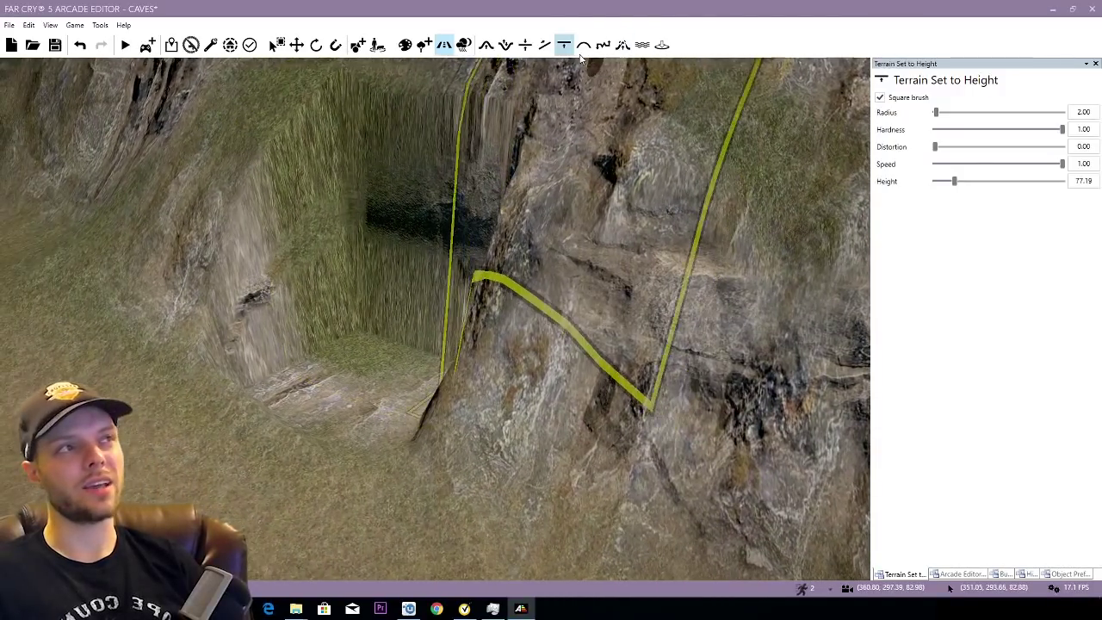
left_click(662, 45)
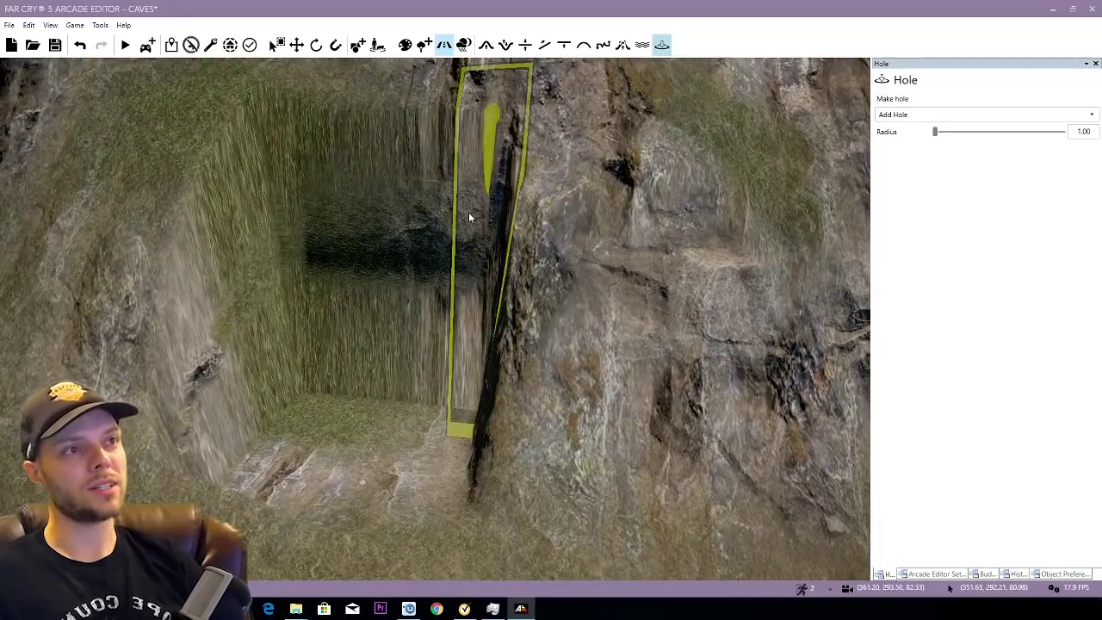
left_click_drag(468, 217, 370, 212)
left_click(334, 212)
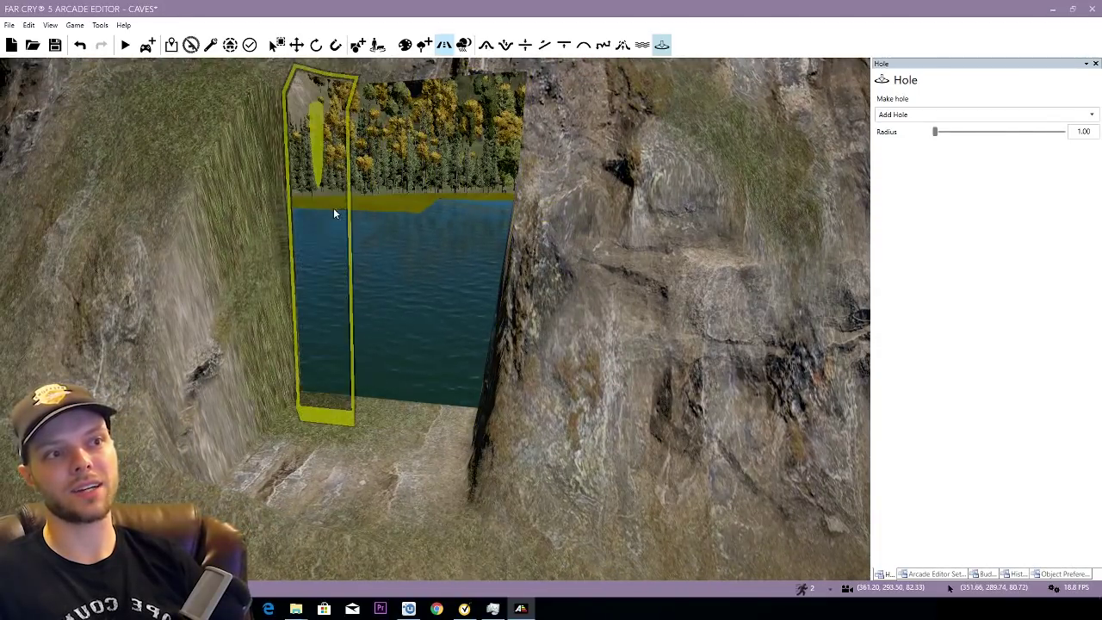
Step: Examine the cave entrance from farther away, browse the object categories and look at the rocky outcrop opposite
key("s")
mouse_move(319, 131)
right_mouse_down()
mouse_move(345, 238)
mouse_move(324, 378)
right_mouse_up()
key("s")
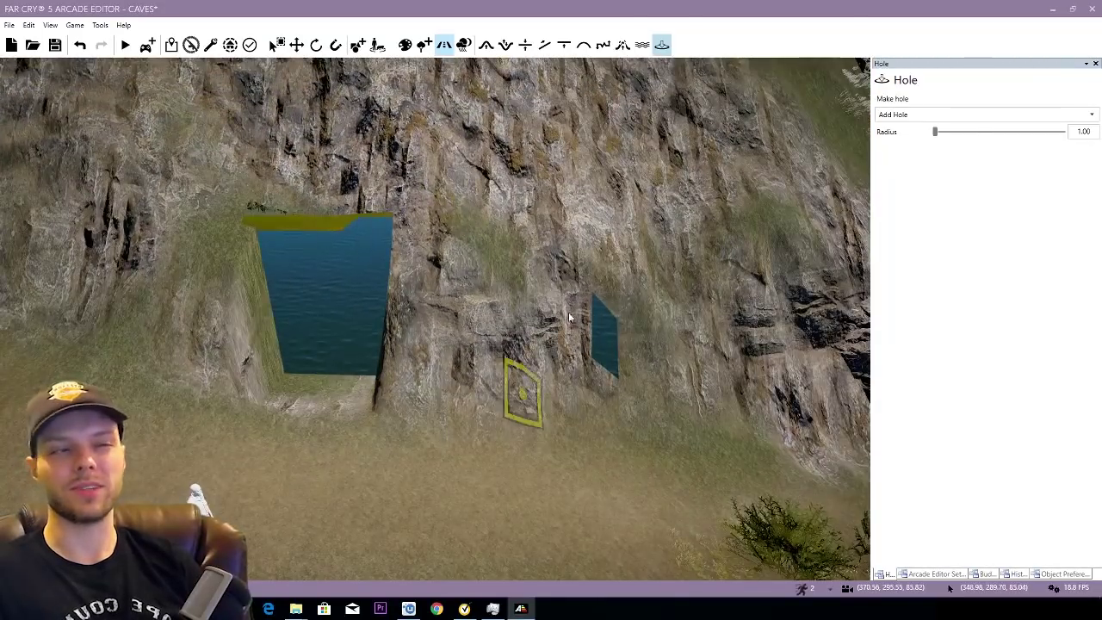
right_click_drag(345, 352, 414, 363)
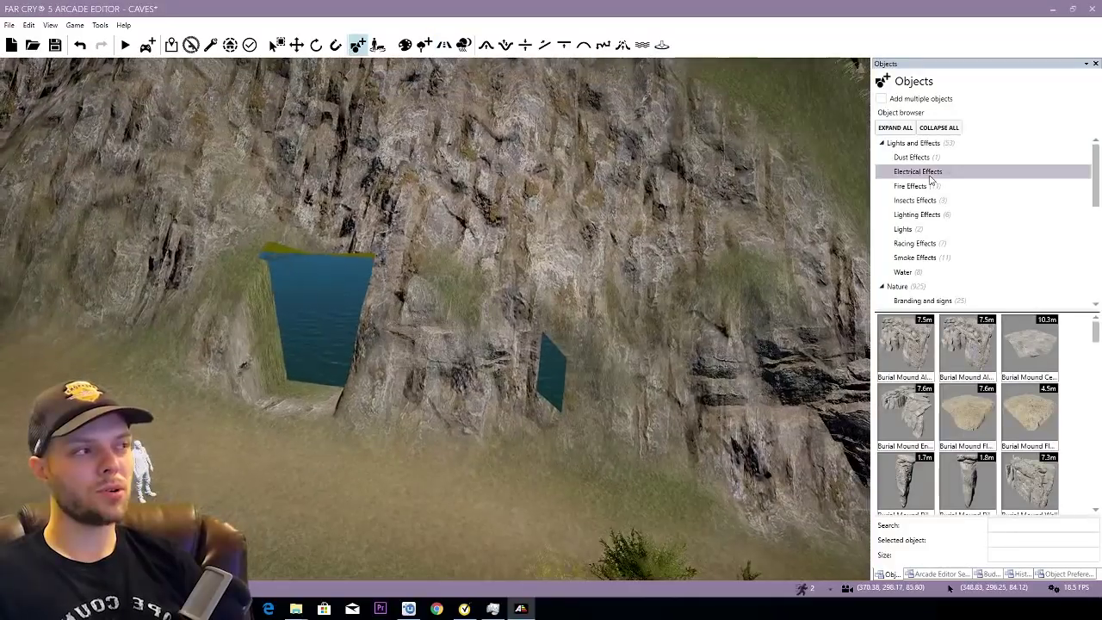
scroll(926, 207, "down", 2)
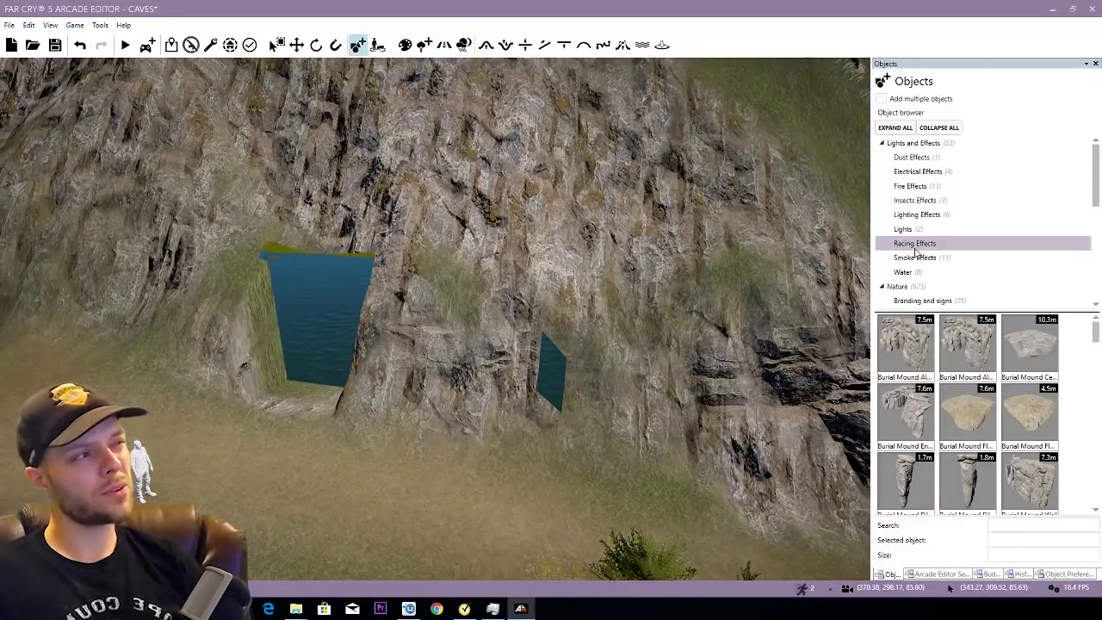
scroll(906, 278, "down", 2)
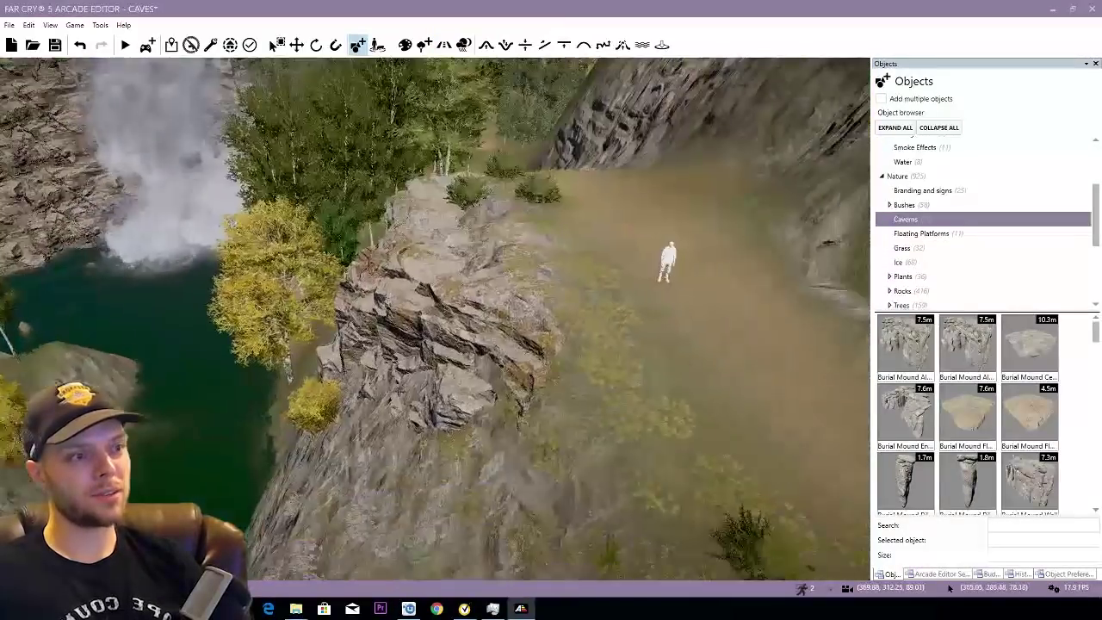
mouse_move(446, 200)
right_mouse_down()
mouse_move(437, 229)
mouse_move(446, 200)
right_mouse_up()
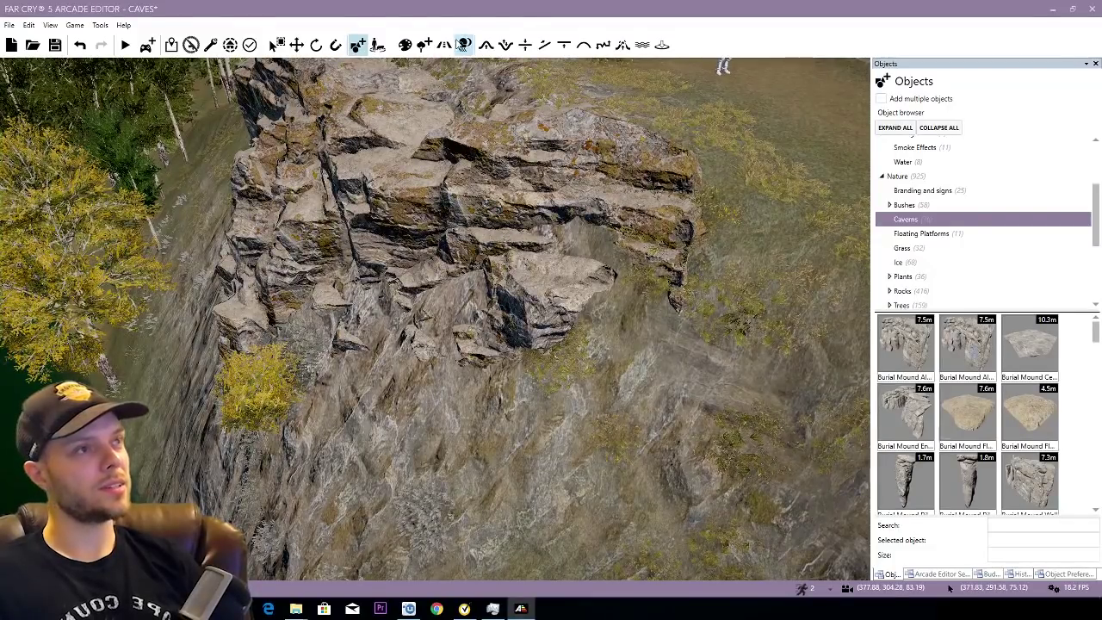
Step: Open the Texture Painter and compare the Rock_Cliff_03 texture with the rocks on the outcrop and the cliff
left_click(405, 45)
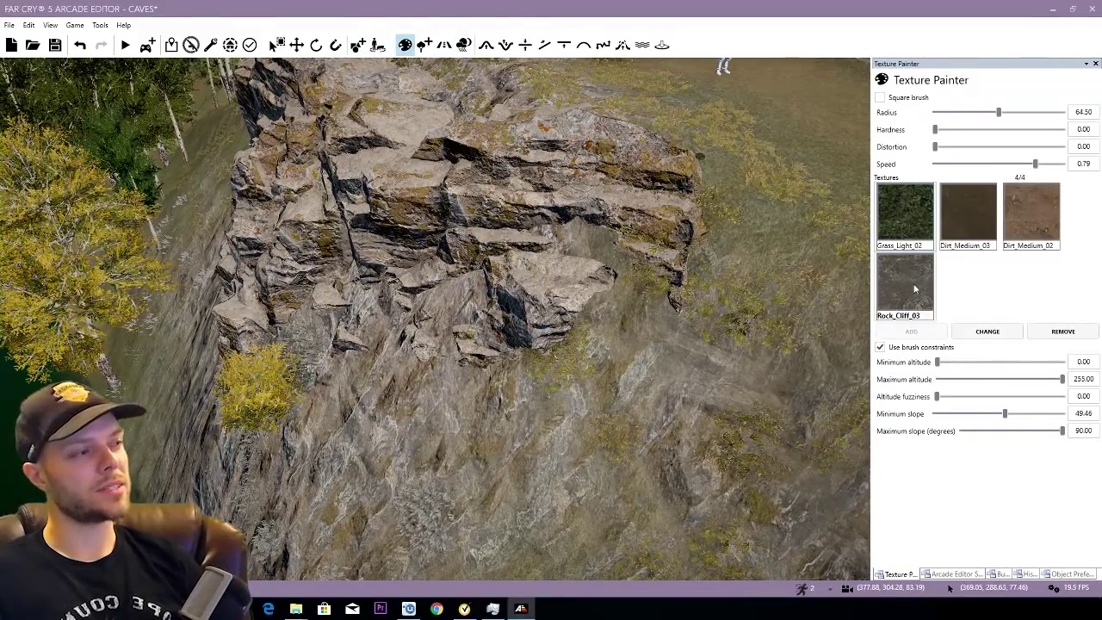
key("w")
right_click_drag(488, 284, 405, 288)
key("s")
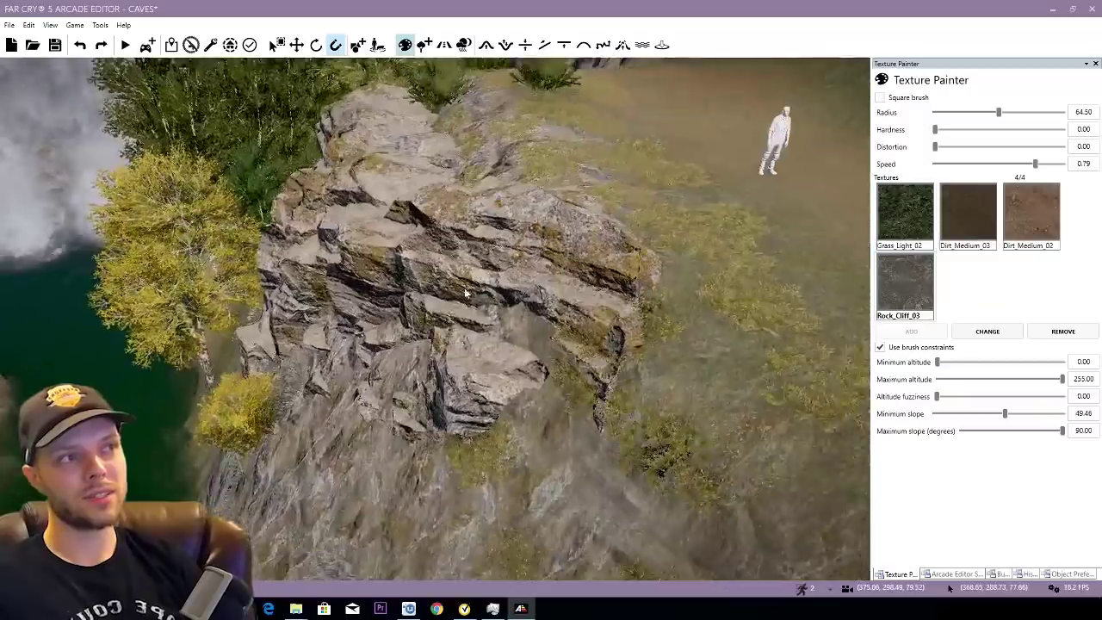
key("s")
right_click_drag(465, 294, 421, 310)
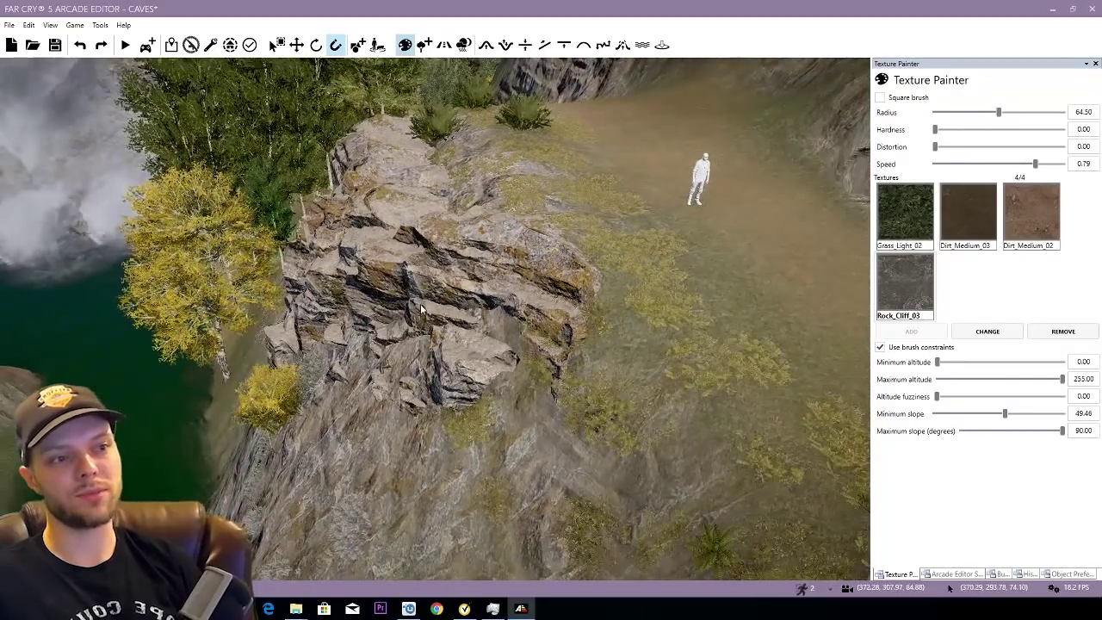
key("s")
right_click_drag(649, 277, 414, 100)
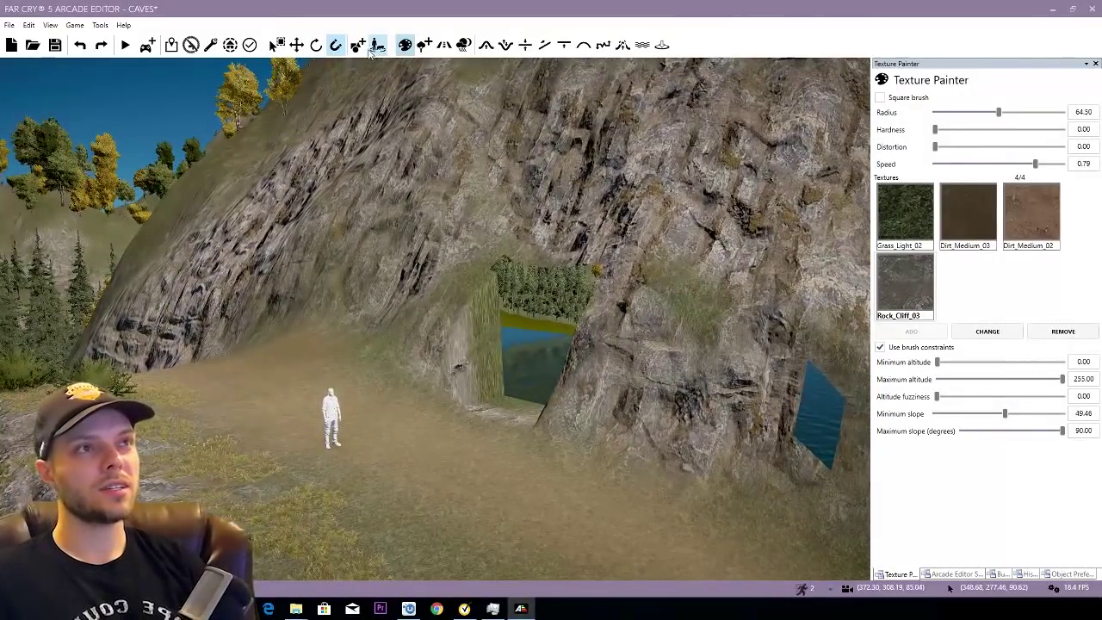
Step: Place a Rock Med Cover Alpine 04 from the Alpine rocks on the ground at the right side of the cave entrance
scroll(956, 411, "down", 10)
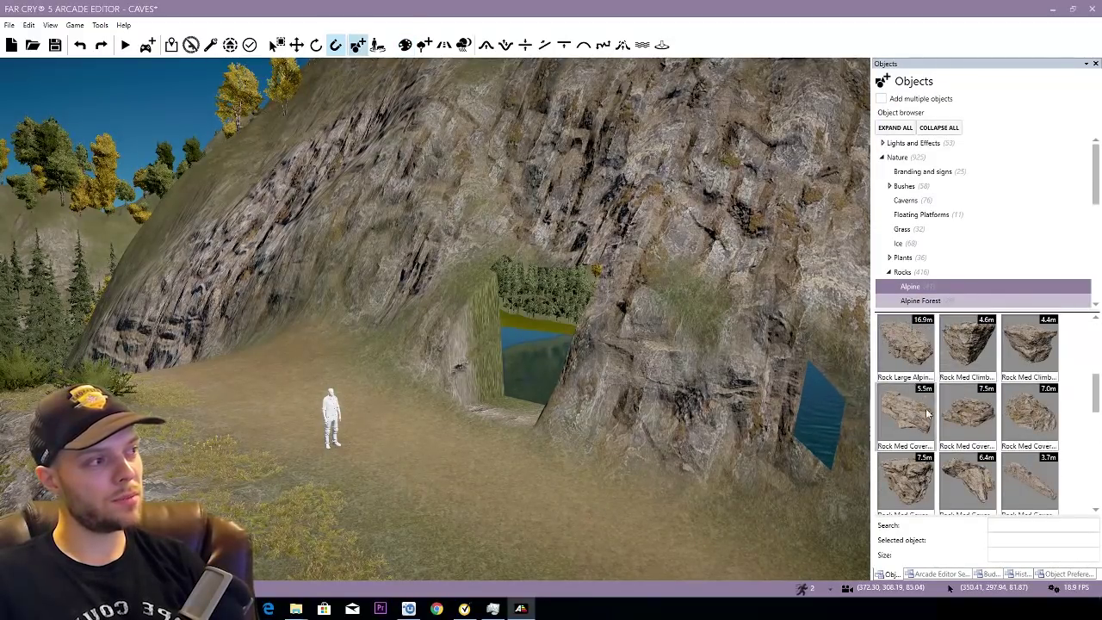
scroll(954, 437, "up", 1)
scroll(947, 444, "down", 1)
left_click(920, 475)
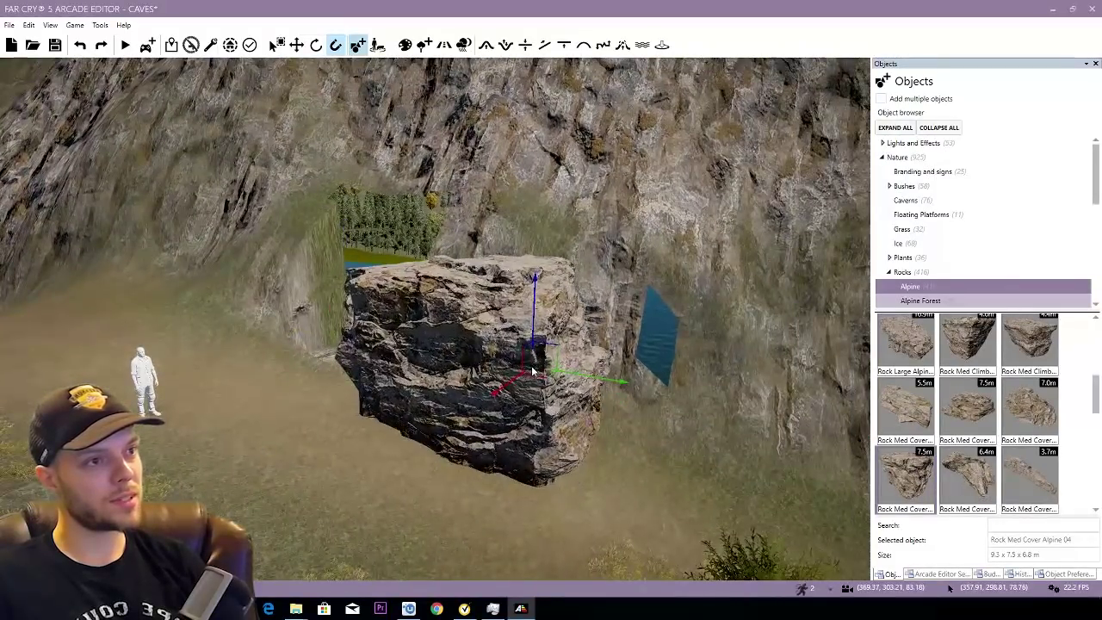
left_click(531, 369)
right_click_drag(531, 369, 646, 331)
key("a")
left_click(966, 344)
left_click(661, 381)
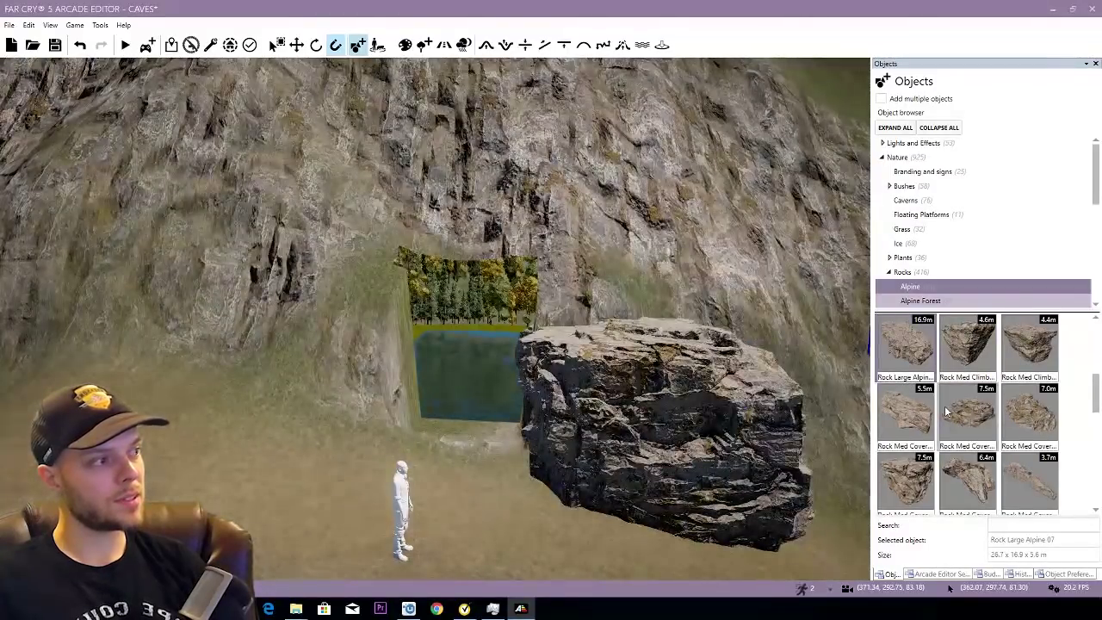
Step: Place Rock Med Cover Alpine 02 above the right-hand boulder and the 7.0 m Rock Med Cover rock left of the entrance
left_click(948, 412)
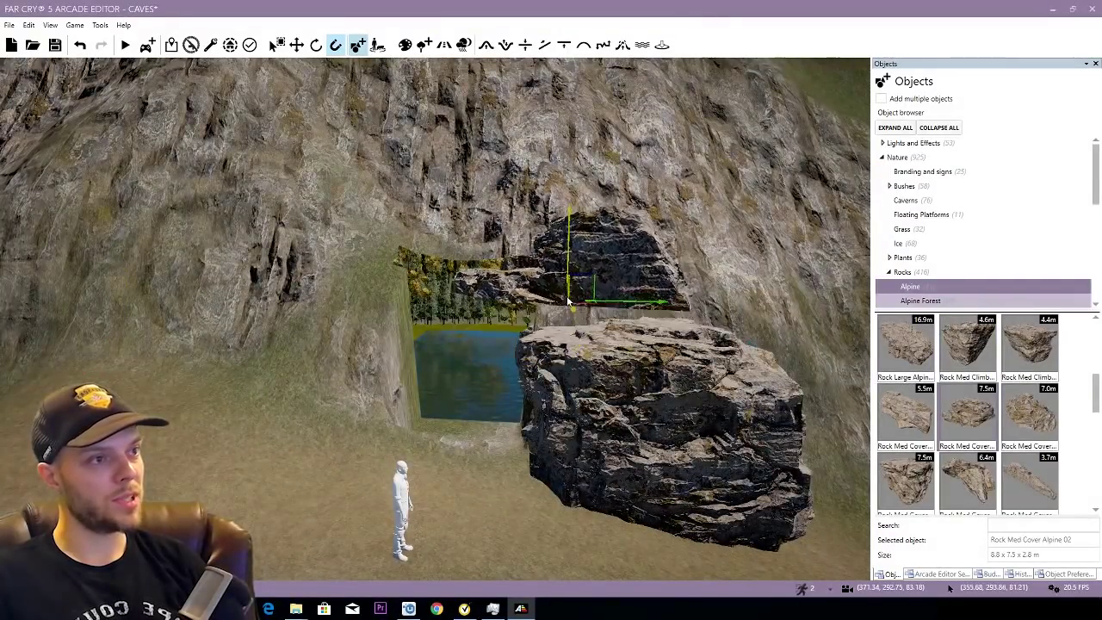
left_click(1024, 426)
left_click(274, 390)
scroll(927, 361, "down", 1)
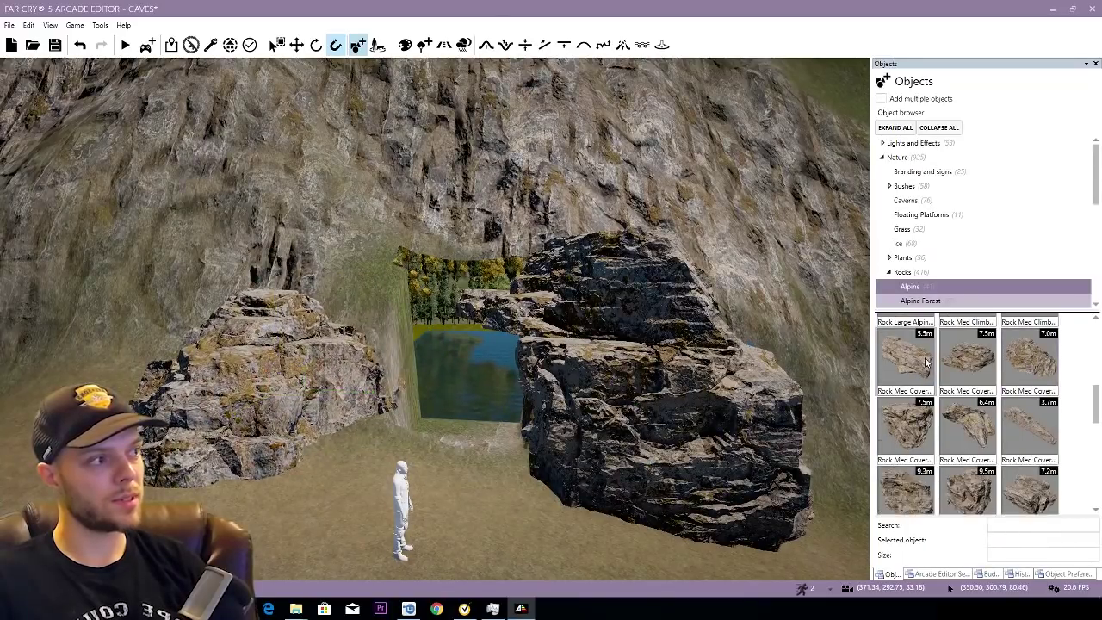
Step: Place a Rock Med Cover Alpine 04 on the left side of the entrance and lower it behind the existing boulder
scroll(925, 356, "down", 1)
left_click(334, 221)
key("a")
key("w")
key("Escape")
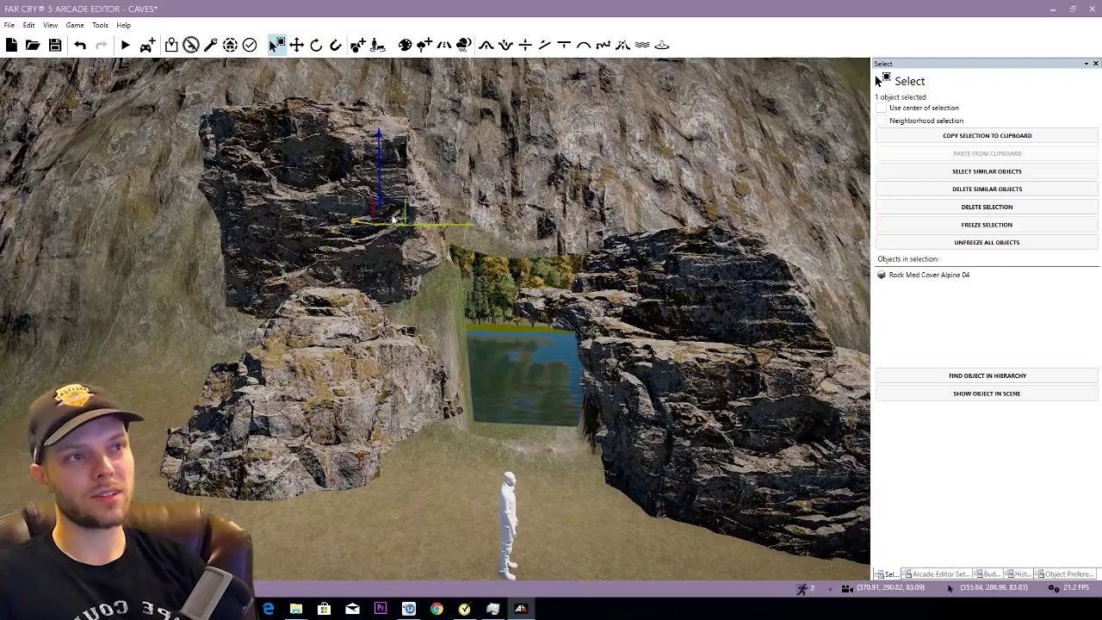
key("ctrl+z")
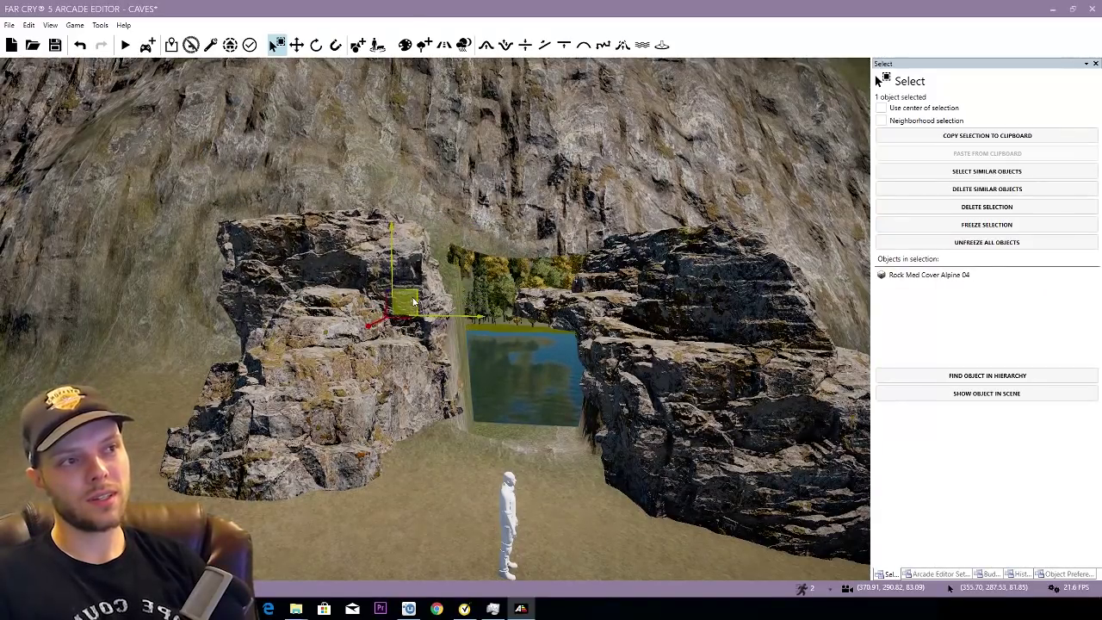
Step: Move the right-hand Rock Med Cover Alpine 04 boulder closer to the entrance opening and the cliff
left_click(352, 381)
key("d")
right_click_drag(352, 381, 343, 347)
left_click_drag(332, 339, 428, 384)
right_click_drag(428, 384, 599, 369)
left_click(429, 384)
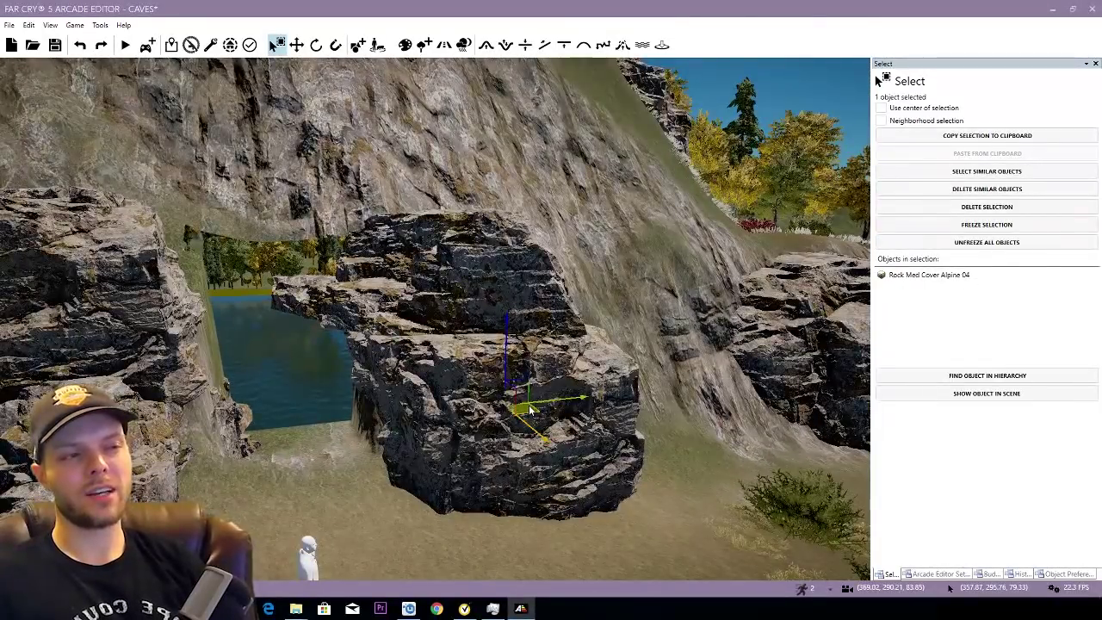
left_click_drag(530, 411, 451, 322)
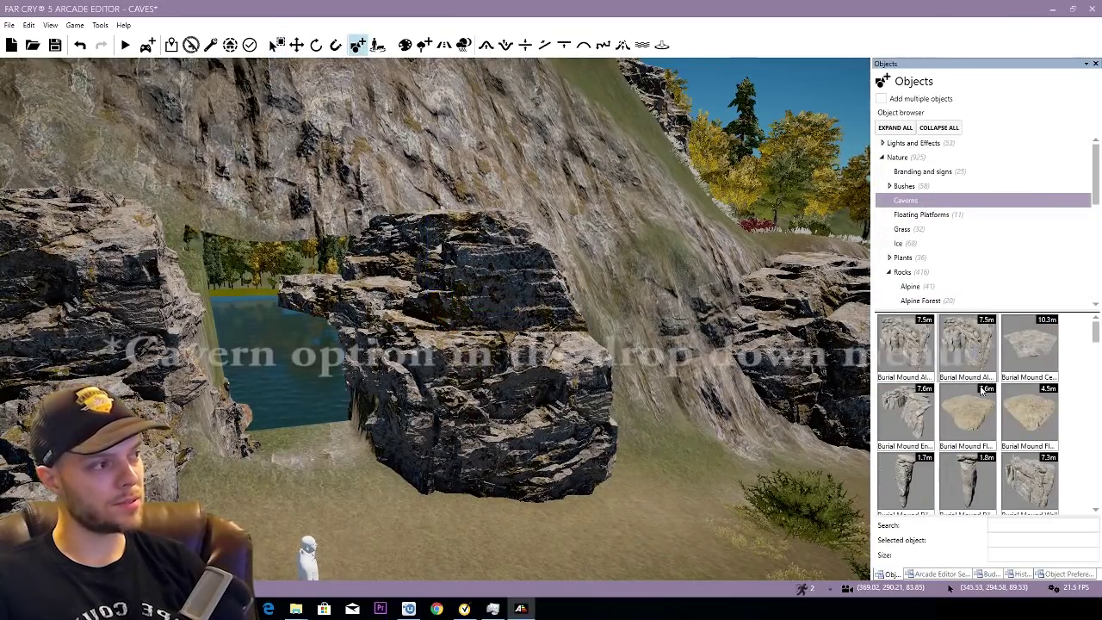
Step: Place a Cave Tunnel 01 from the Caverns category on the ground right of the entrance rocks
scroll(982, 393, "down", 1)
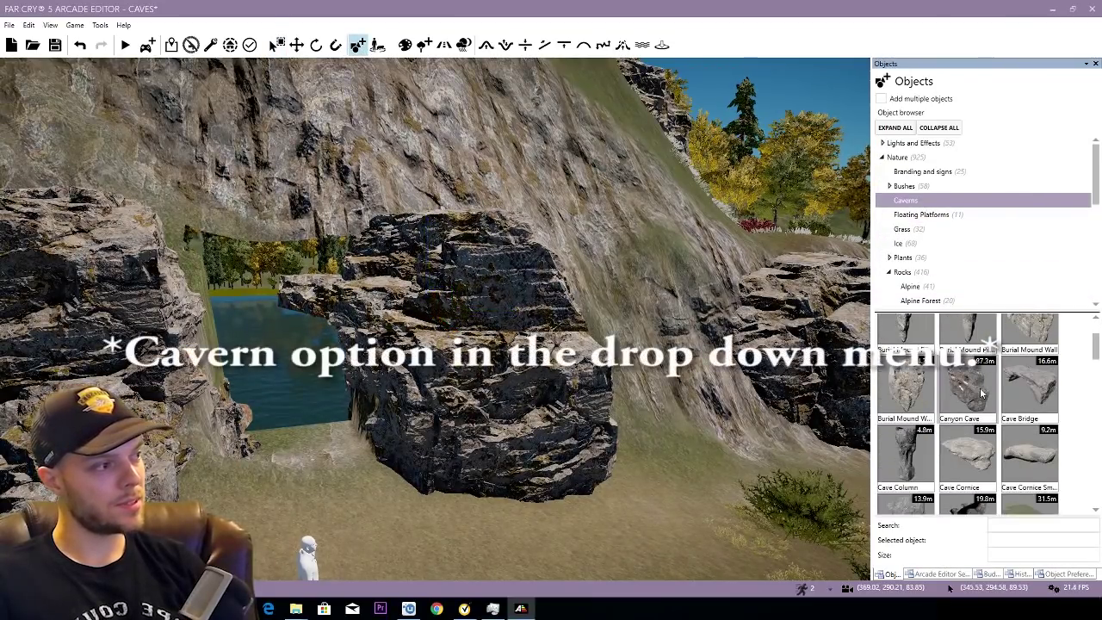
scroll(982, 393, "down", 5)
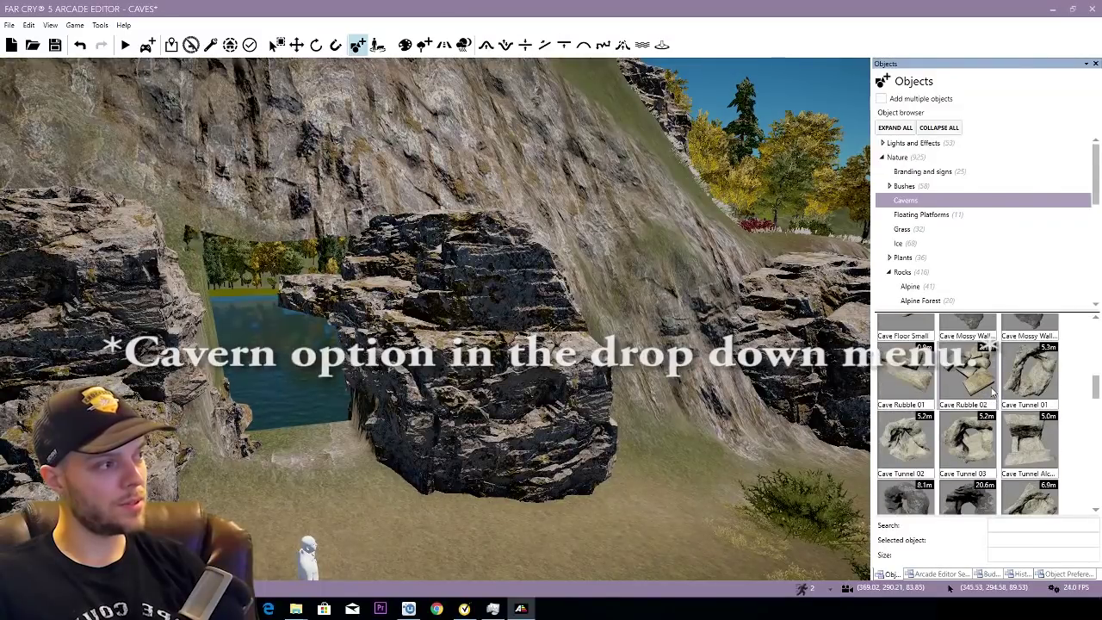
left_click(1027, 376)
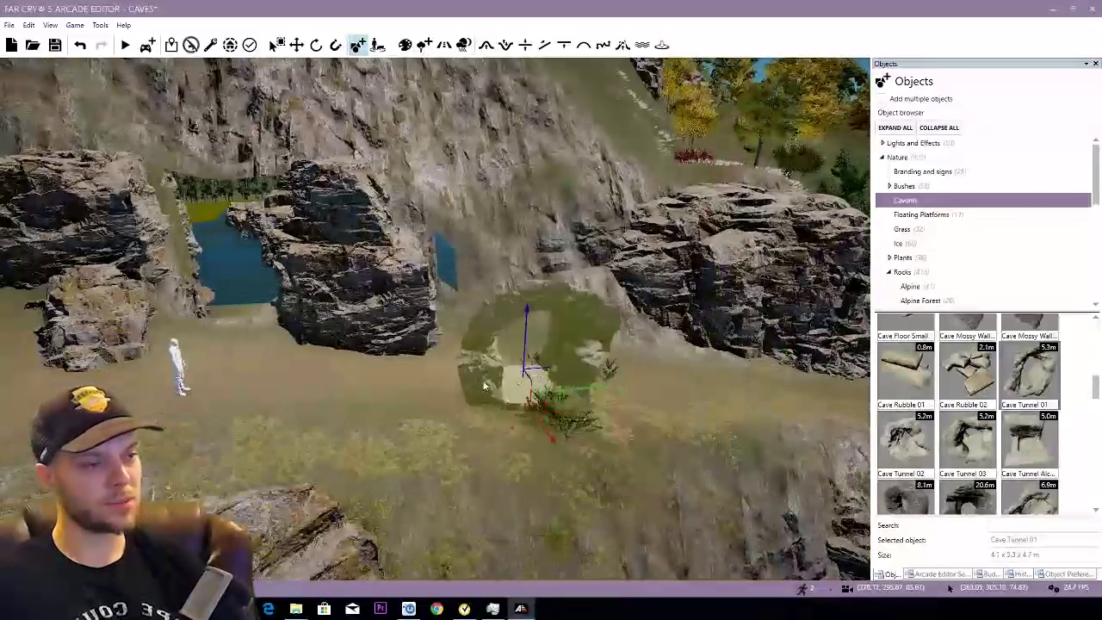
left_click(422, 368)
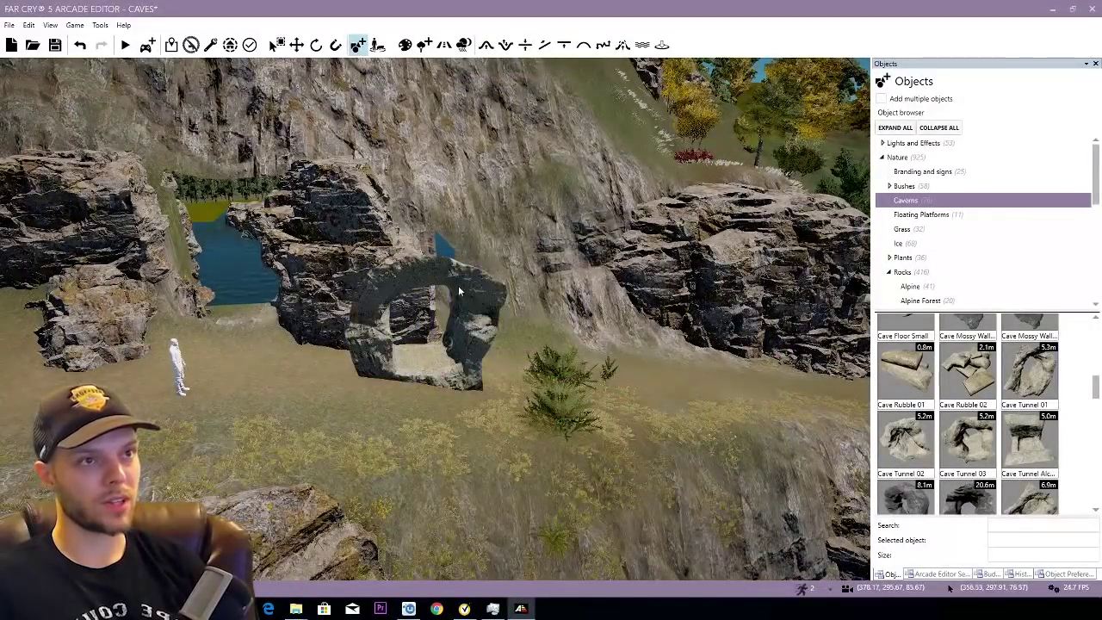
Step: Place a Cave Tunnel 02 and a Cave Tunnel Corner in a row to the right of Cave Tunnel 01
key("w")
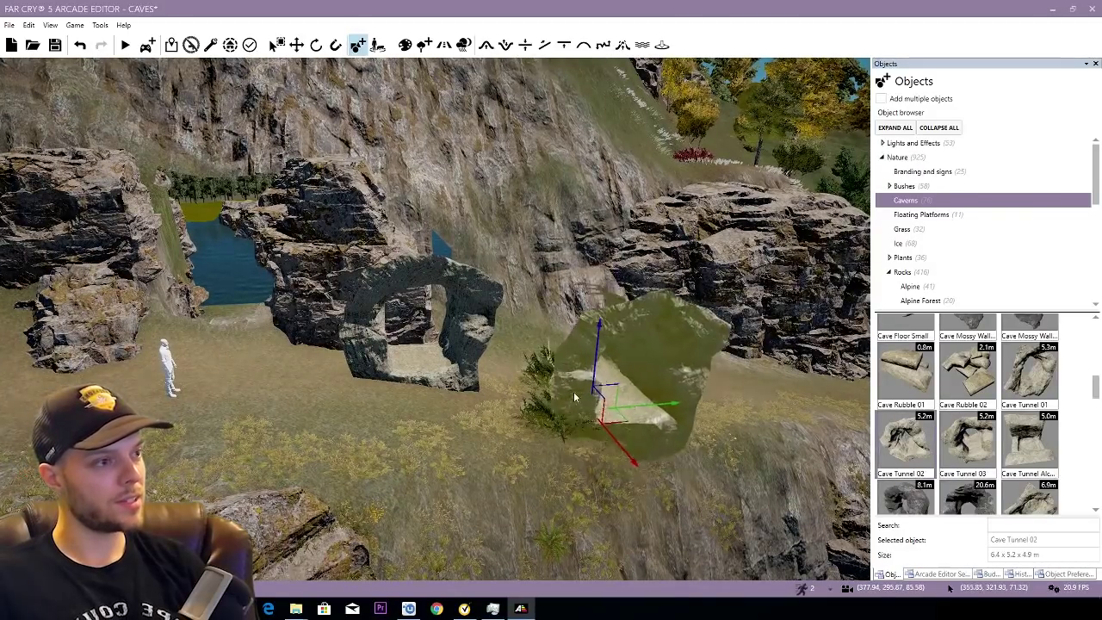
left_click(586, 388)
scroll(1015, 460, "down", 1)
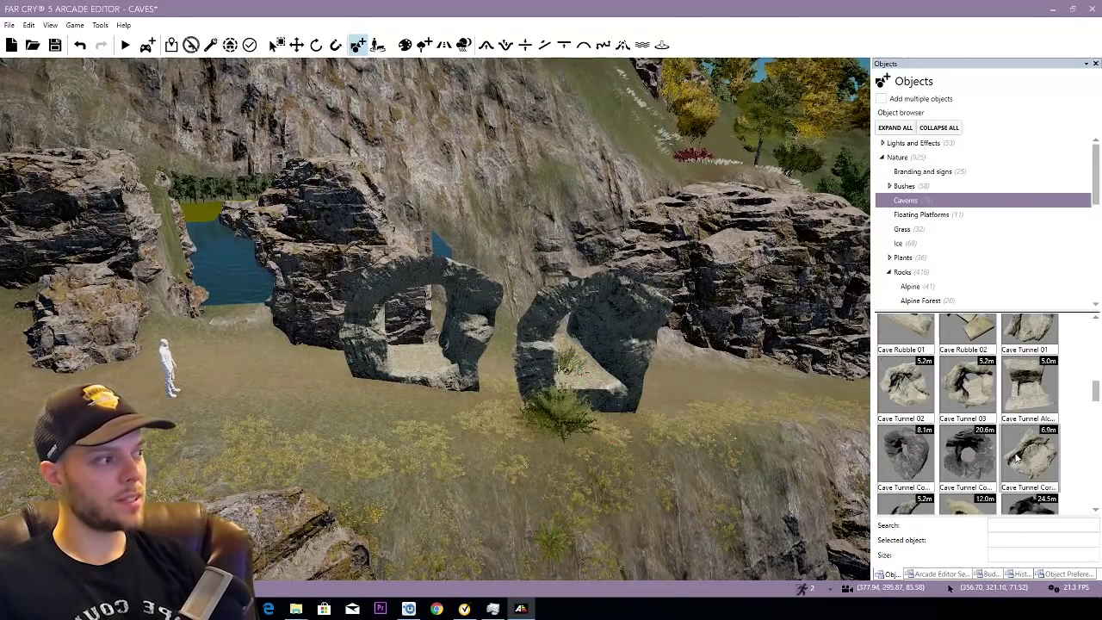
left_click(1031, 448)
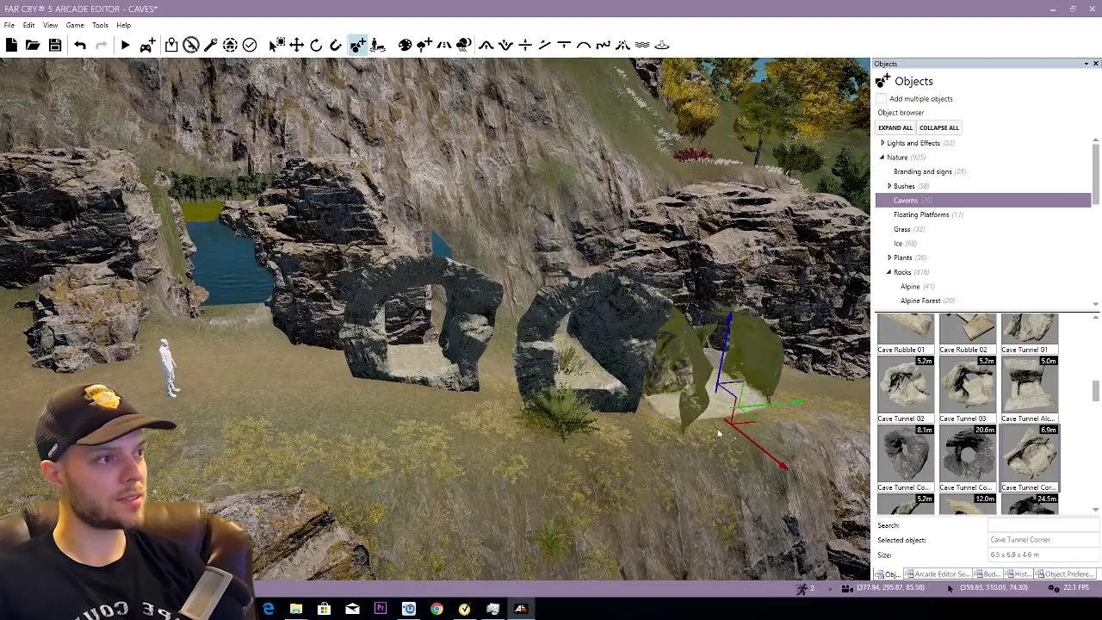
left_click(719, 405)
Step: Move Cave Tunnel 01 into the cave entrance between the rocks and lower it to ground level
left_click(457, 372)
key("a")
key("w")
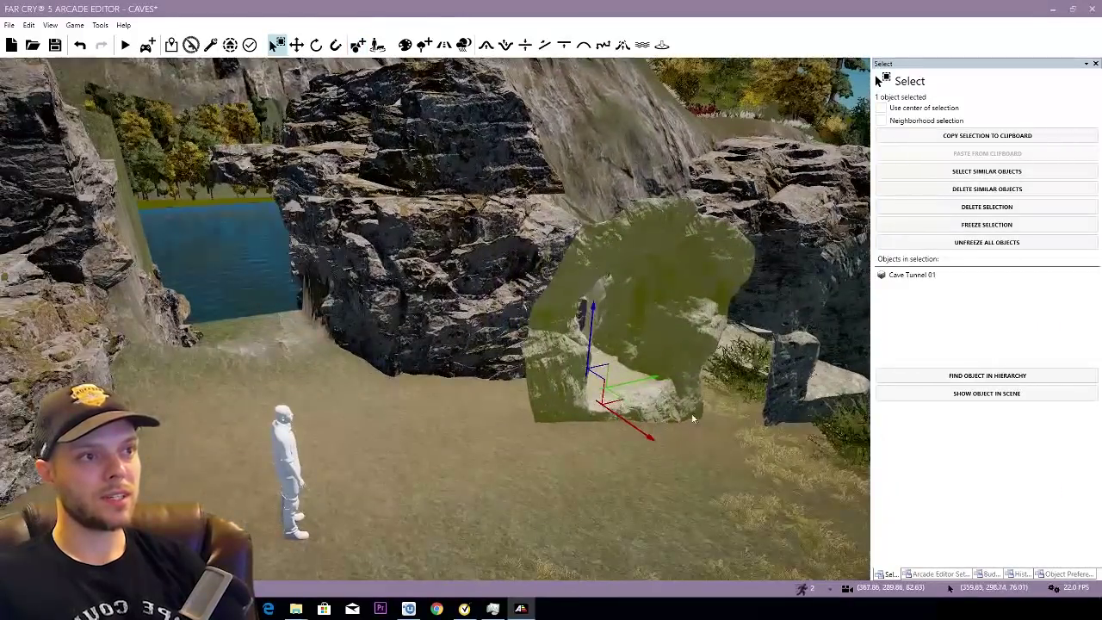
left_click_drag(616, 398, 305, 377)
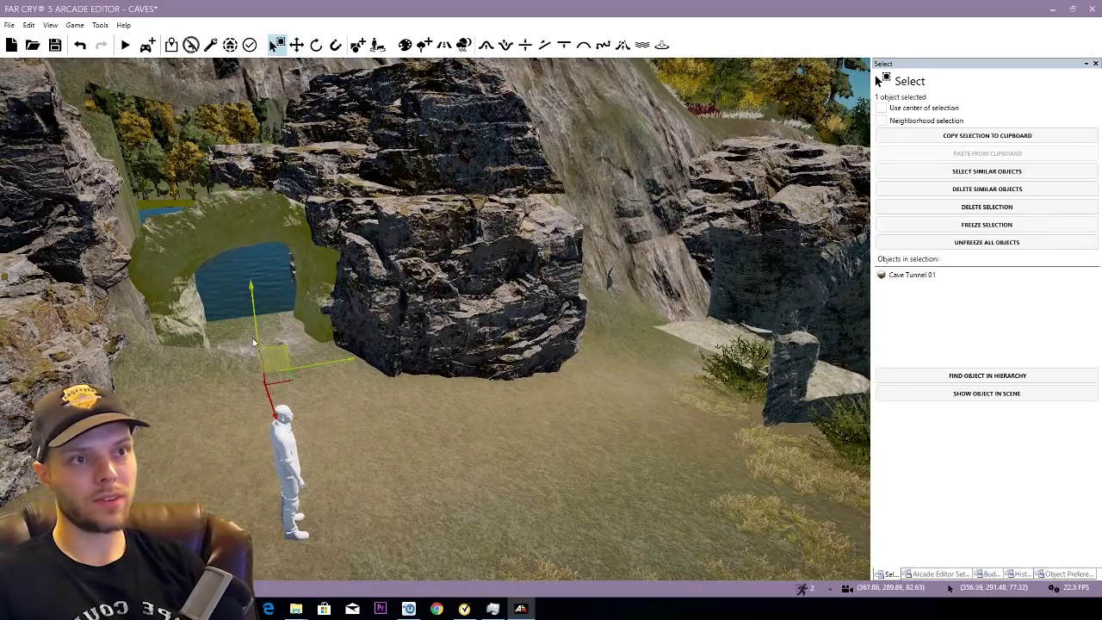
left_click_drag(255, 299, 256, 317)
mouse_move(308, 327)
right_mouse_down()
mouse_move(274, 297)
mouse_move(308, 323)
right_mouse_up()
Step: Lower Rock Med Cover Alpine 02 on top of the right-hand boulder beside the tunnel opening
left_click(469, 224)
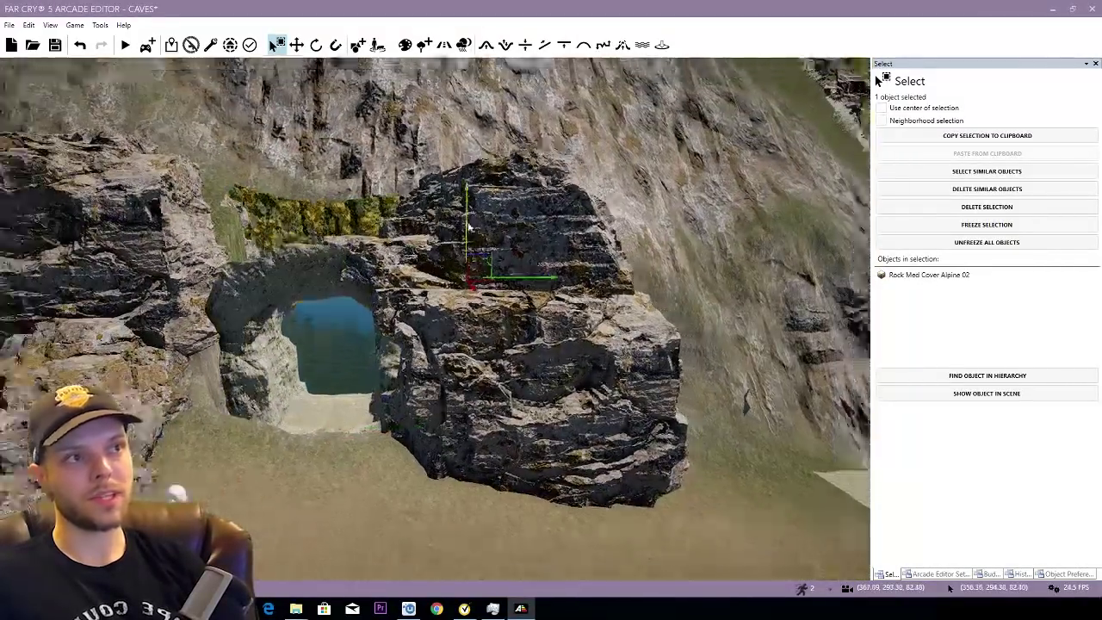
right_click_drag(469, 224, 499, 242)
left_click_drag(517, 238, 524, 275)
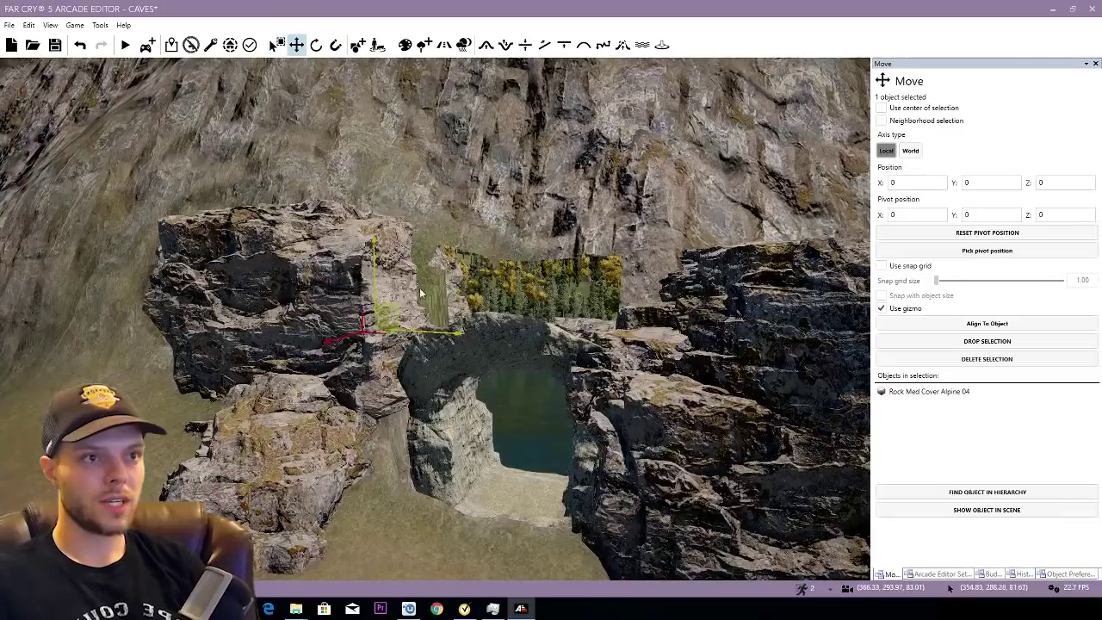
Step: Duplicate the left-hand Rock Med Cover Alpine 04 onto the top of its stack and rotate the copy
left_click_drag(419, 287, 436, 229)
key("3")
mouse_move(436, 229)
right_mouse_down()
mouse_move(404, 214)
mouse_move(428, 226)
right_mouse_up()
key("a")
right_click_drag(345, 226, 420, 252)
left_click_drag(458, 242, 608, 295)
Step: Add another Rock Med Cover Alpine 04 copy above the right side of the tunnel opening
key("2")
key("s")
key("a")
right_click_drag(603, 297, 584, 308)
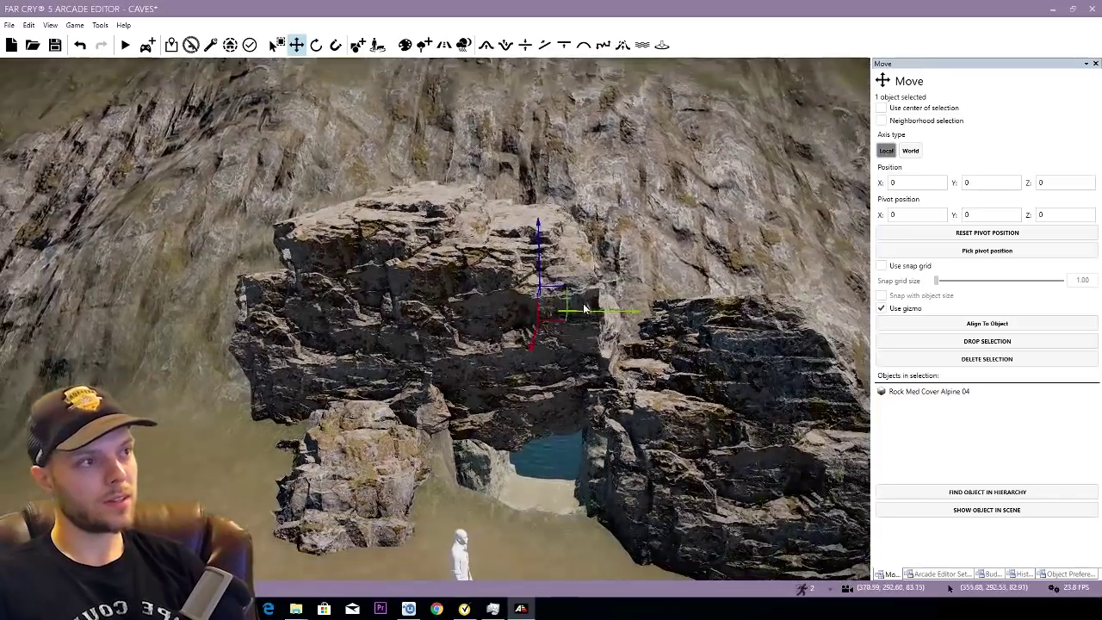
left_click_drag(567, 303, 708, 250)
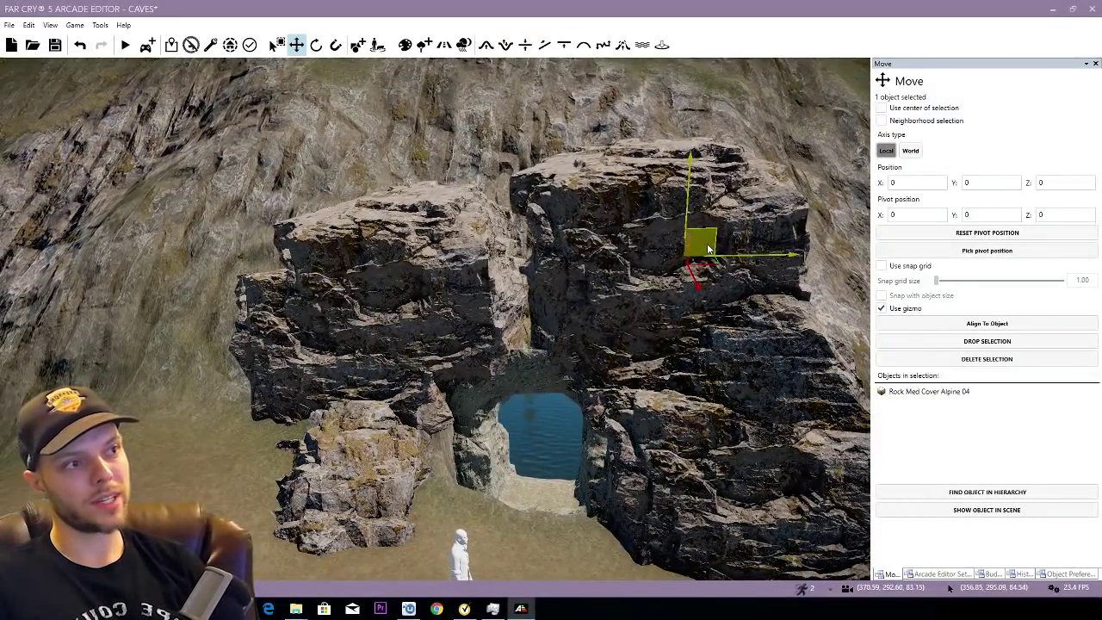
Step: Rotate the upper-right Rock Med Cover Alpine 04 and fit it into the gap above the tunnel
key("r")
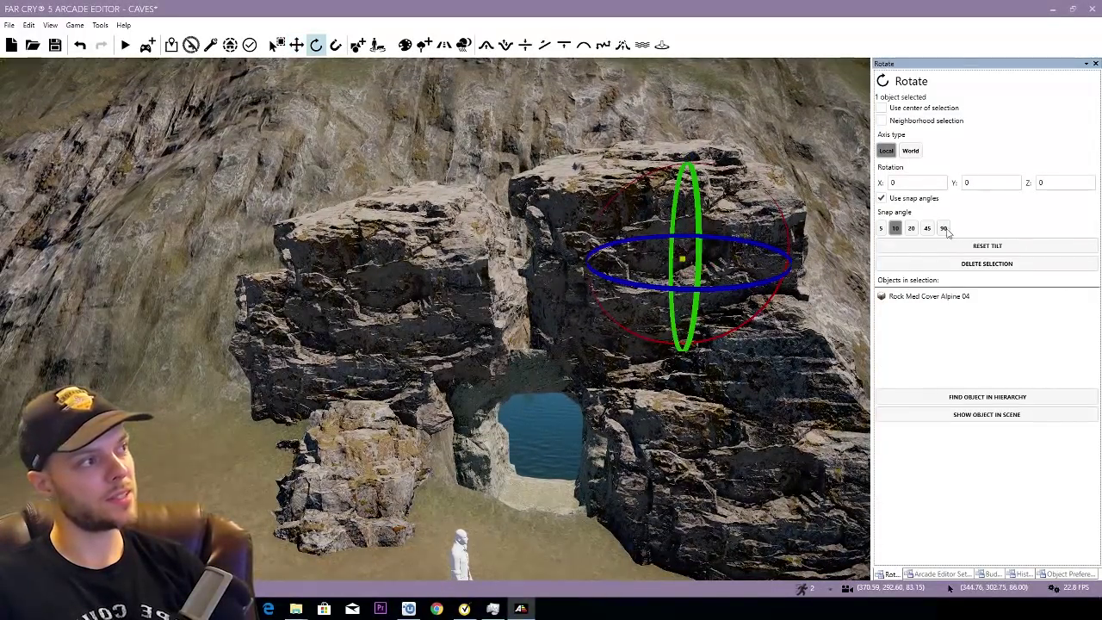
left_click_drag(732, 239, 727, 242)
key("2")
left_click_drag(661, 268, 572, 290)
left_click_drag(594, 231, 593, 220)
left_click_drag(577, 277, 586, 283)
Step: Nudge the Rock Med Cover Alpine 03 boulder at the left of the tunnel entrance
key("w")
right_click_drag(581, 318, 681, 448)
key("s")
left_click(411, 436)
key("w")
key("w")
right_click_drag(411, 436, 397, 490)
key("s")
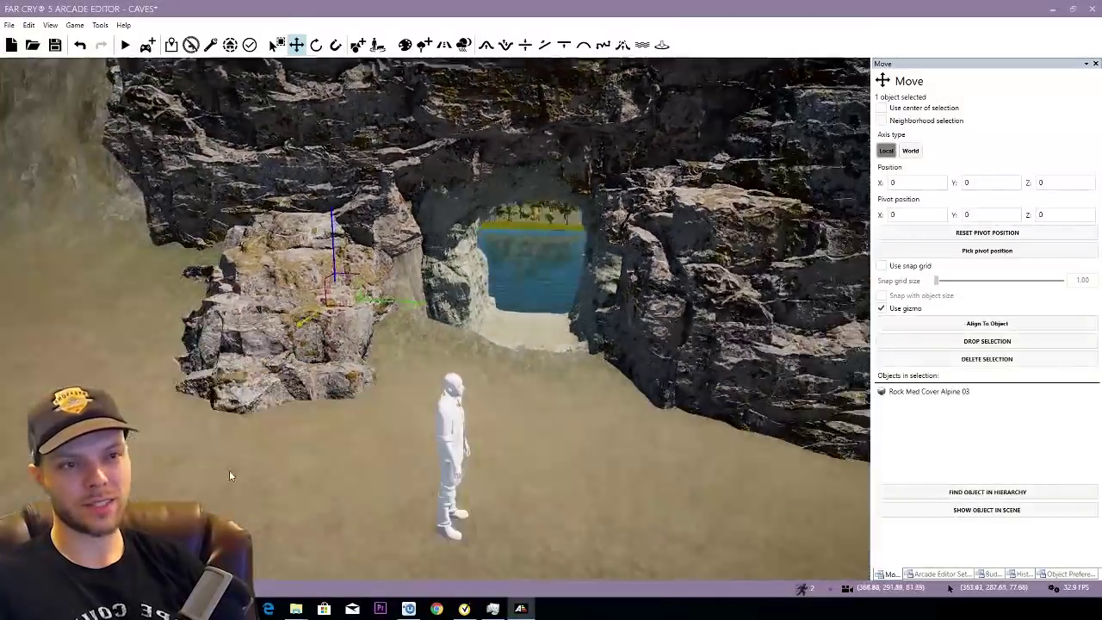
left_click(350, 324)
left_click_drag(362, 312, 368, 310)
key("s")
Step: Bring a Cave Tunnel 02 from the row on the right into the cave entrance
mouse_move(714, 327)
left_mouse_down("shift")
mouse_move(400, 288)
mouse_move(354, 303)
left_mouse_up("shift")
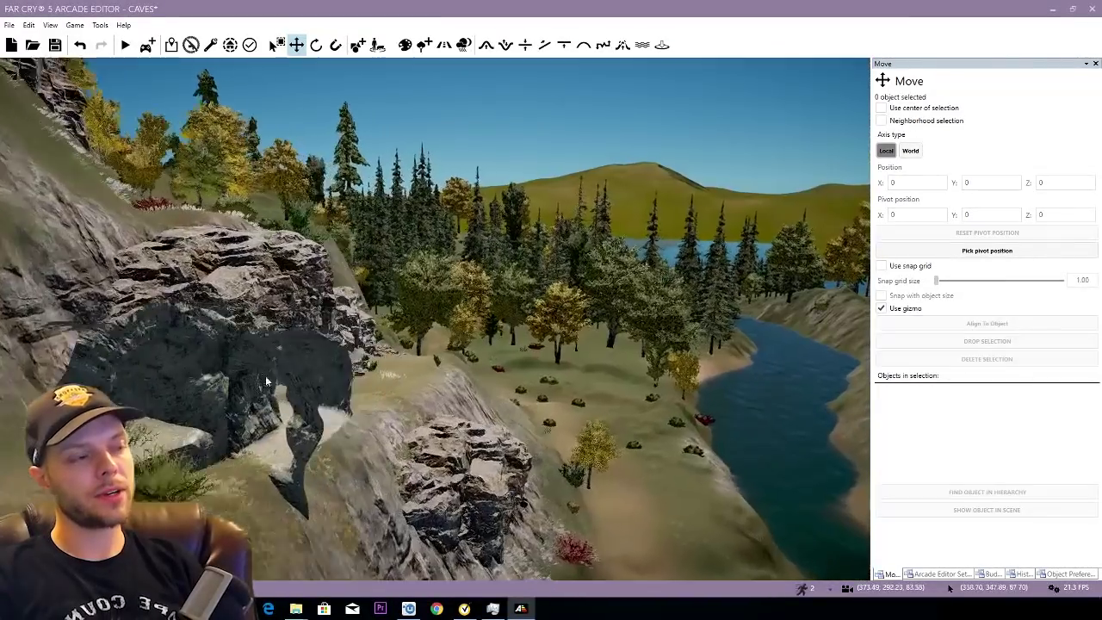
key("s")
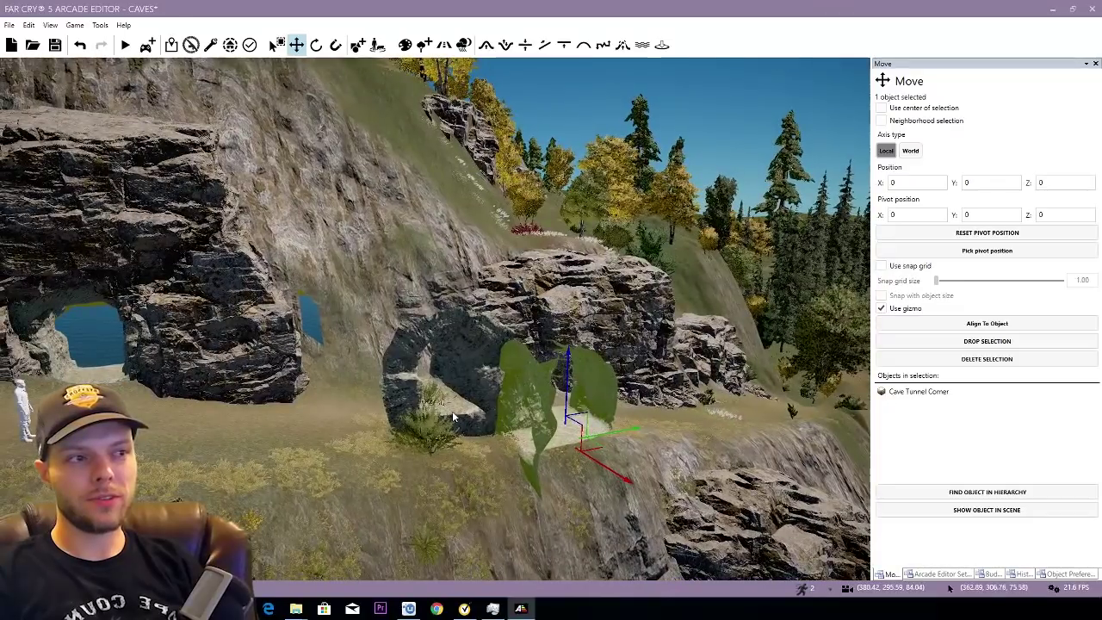
left_click(452, 412)
left_click_drag(450, 429, 130, 400, "shift")
key("w")
right_click_drag(517, 431, 411, 446)
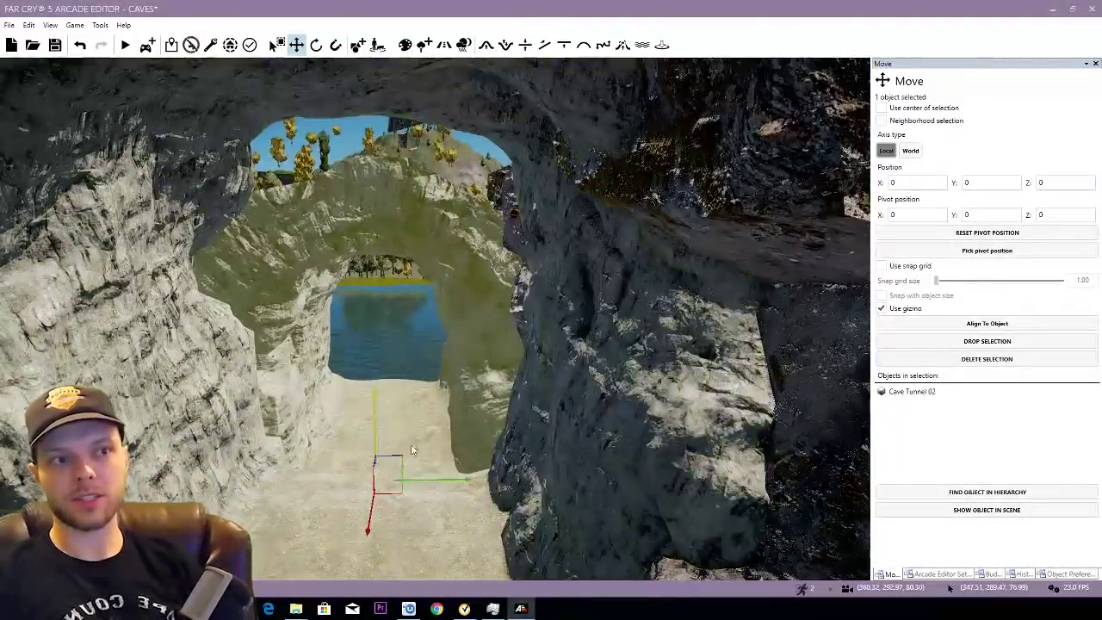
Step: Align Cave Tunnel 02 in depth and height with the back of the first tunnel segment
left_click_drag(385, 470, 373, 527)
mouse_move(363, 433)
left_mouse_down()
mouse_move(364, 389)
mouse_move(371, 415)
left_mouse_up()
left_click_drag(374, 468, 386, 483)
left_click_drag(373, 422, 369, 407)
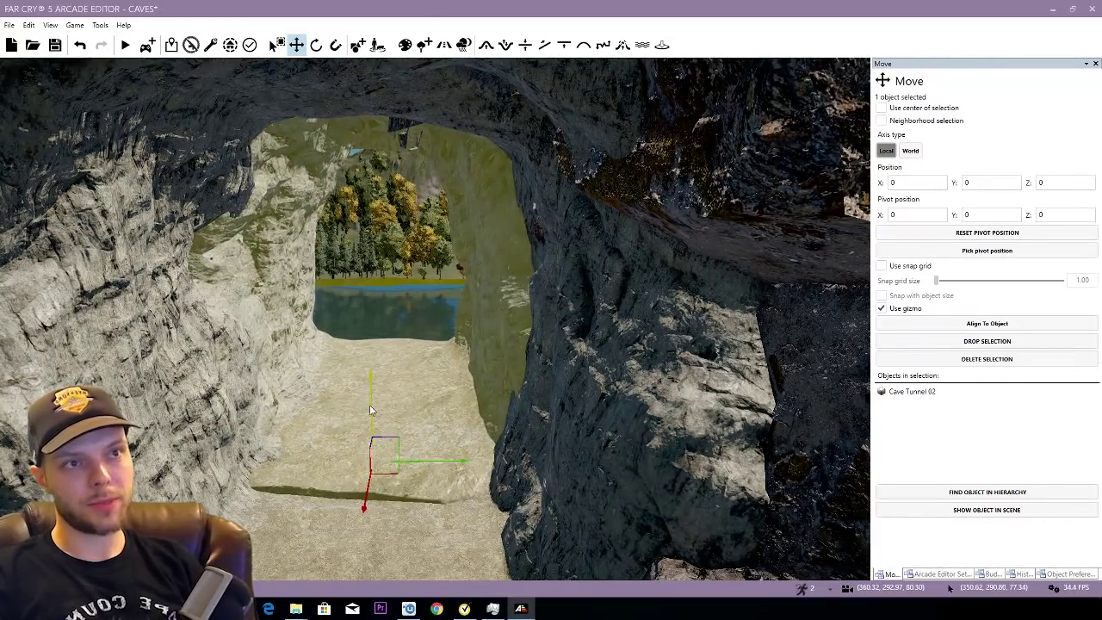
right_click_drag(366, 415, 349, 439)
key("s")
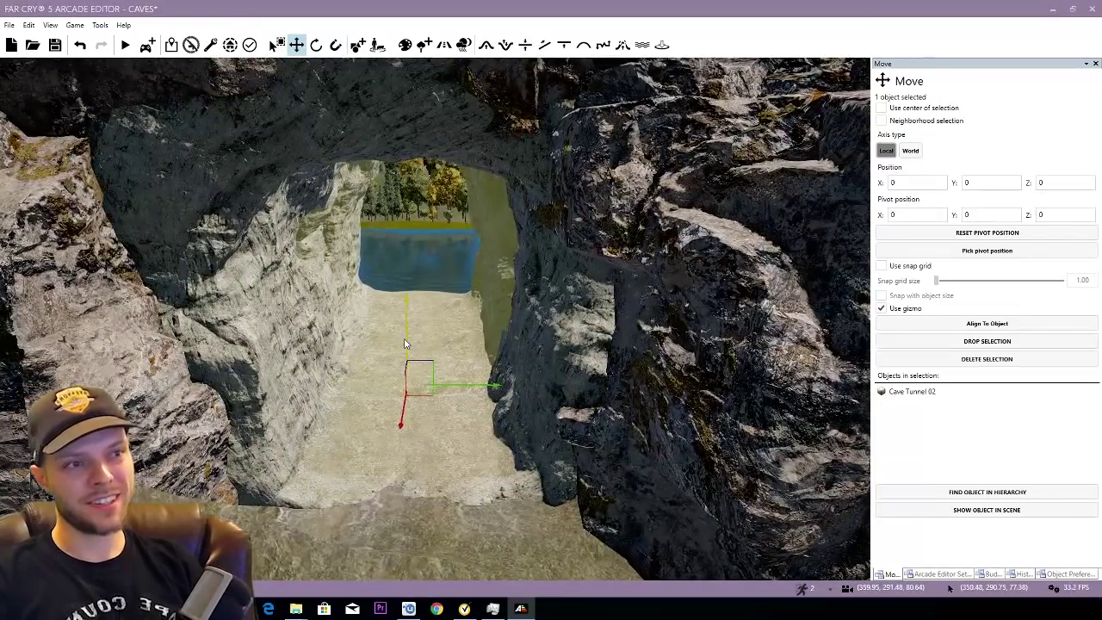
Step: Slide Cave Tunnel 02 along the passage to extend the tunnel deeper into the cliff
right_click_drag(398, 422, 411, 335)
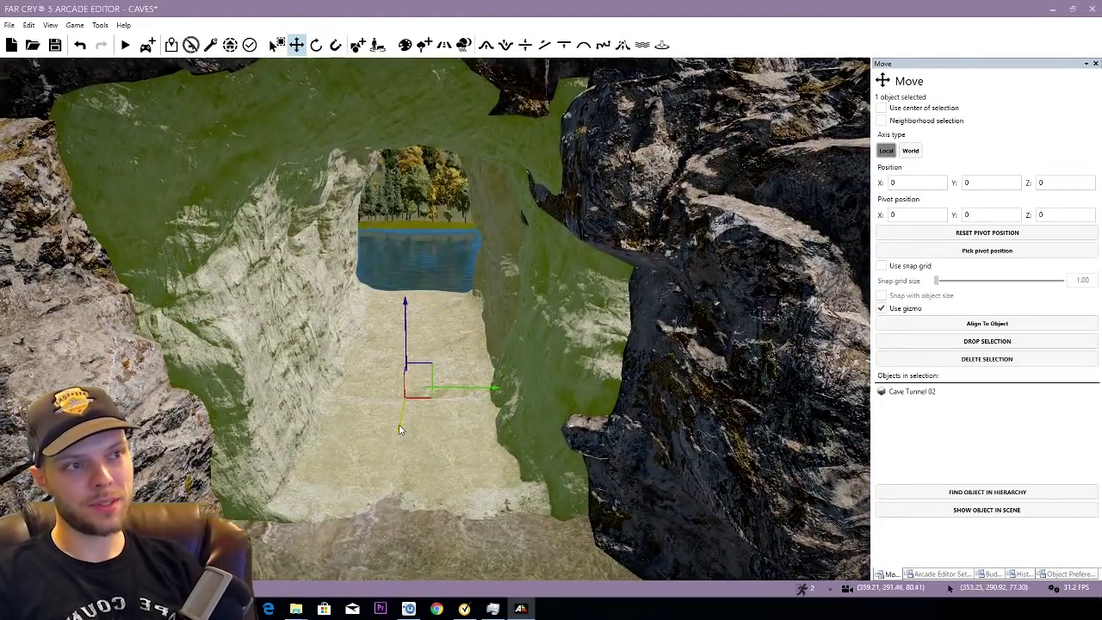
key("w")
mouse_move(488, 226)
right_mouse_down()
mouse_move(482, 181)
mouse_move(475, 222)
right_mouse_up()
key("s")
key("w")
right_click_drag(400, 379, 425, 386)
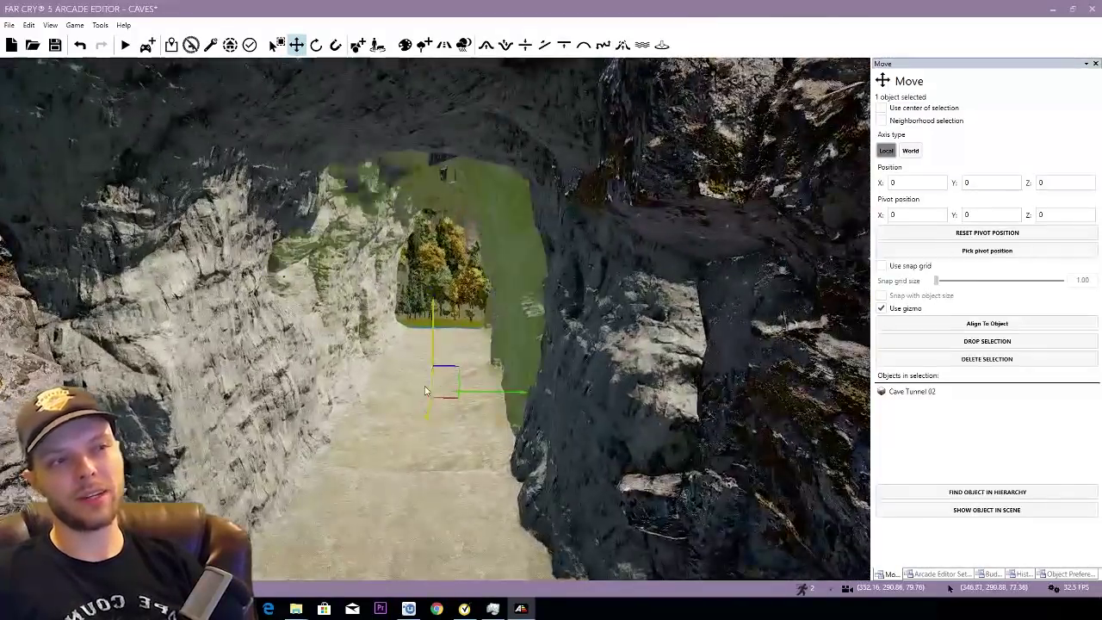
key("Delete")
Step: Examine the rock-covered tunnel entrance and its interior from several distances and angles
right_click_drag(353, 401, 420, 410)
key("s")
left_click(530, 432)
key("d")
left_click(517, 430)
key("s")
key("w")
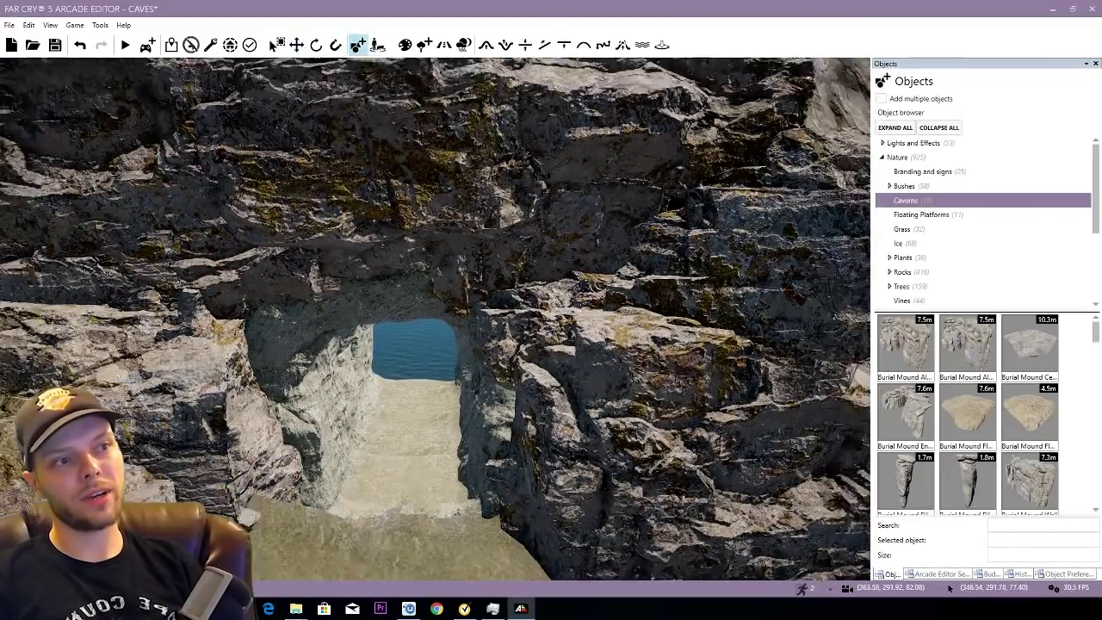
key("s")
right_click_drag(447, 394, 352, 234)
key("w")
key("s")
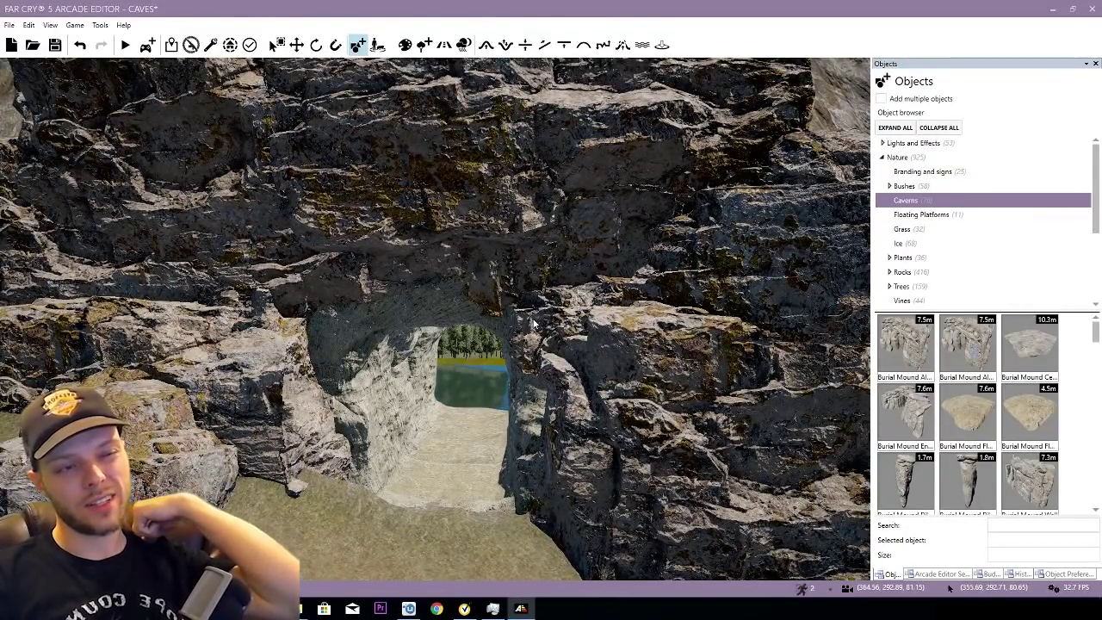
key("w")
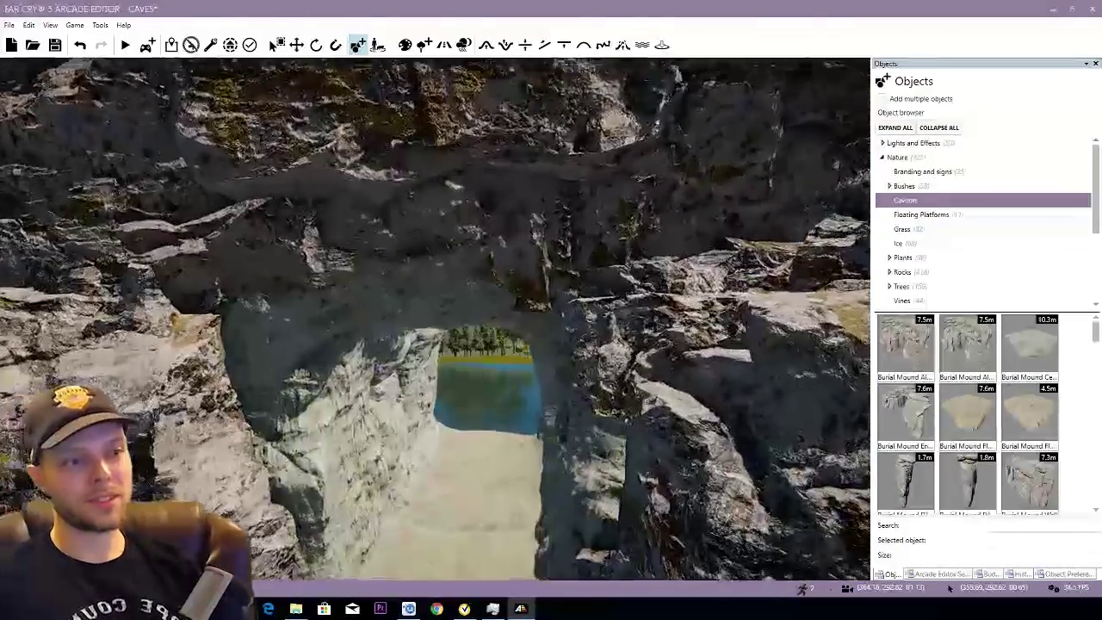
right_click_drag(534, 324, 669, 485)
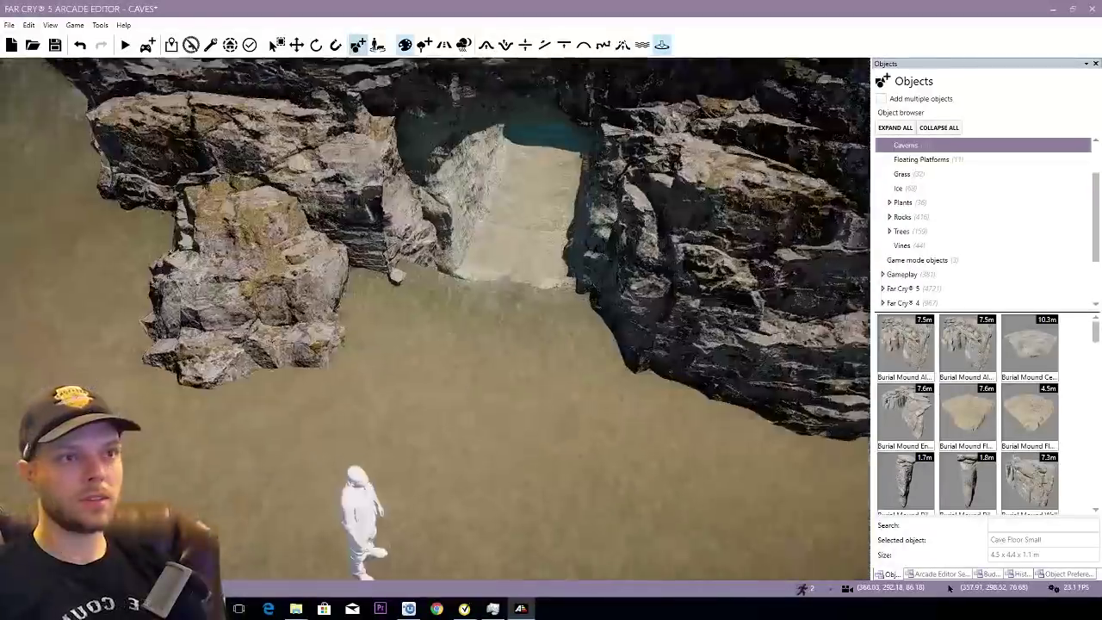
Step: Preview a Cave Floor Small piece on the ground at the tunnel's mouth
key("w")
right_click_drag(603, 431, 580, 362)
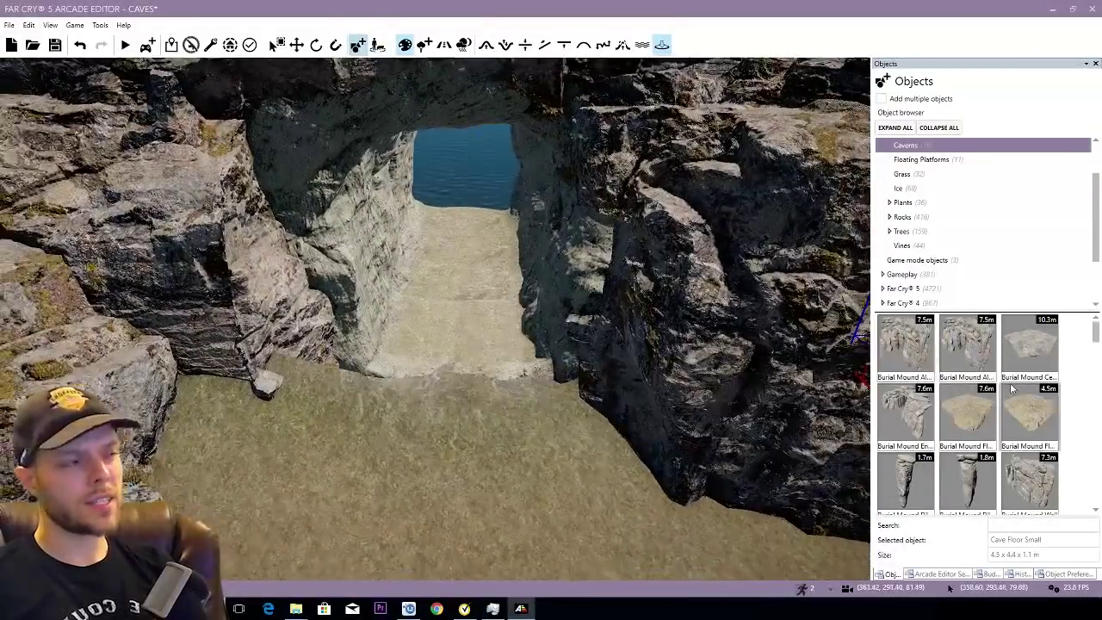
scroll(1000, 401, "down", 4)
scroll(947, 398, "down", 2)
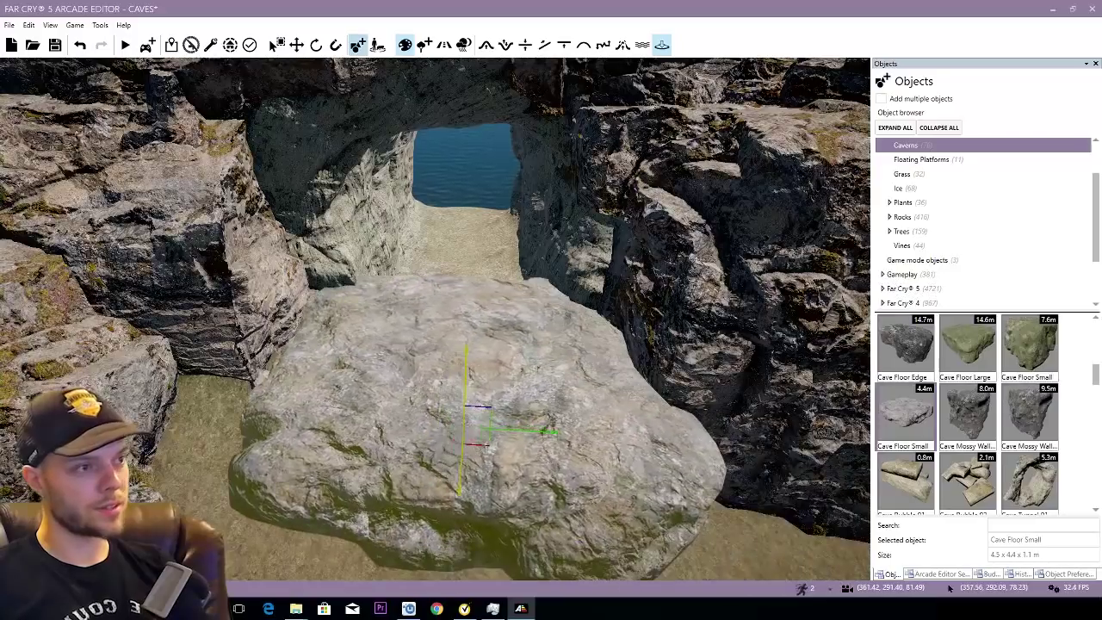
Step: Place a Platform Floor Large from the Caverns category on the ground by the rocks at the cave entrance
scroll(1023, 452, "down", 1)
scroll(1023, 452, "down", 5)
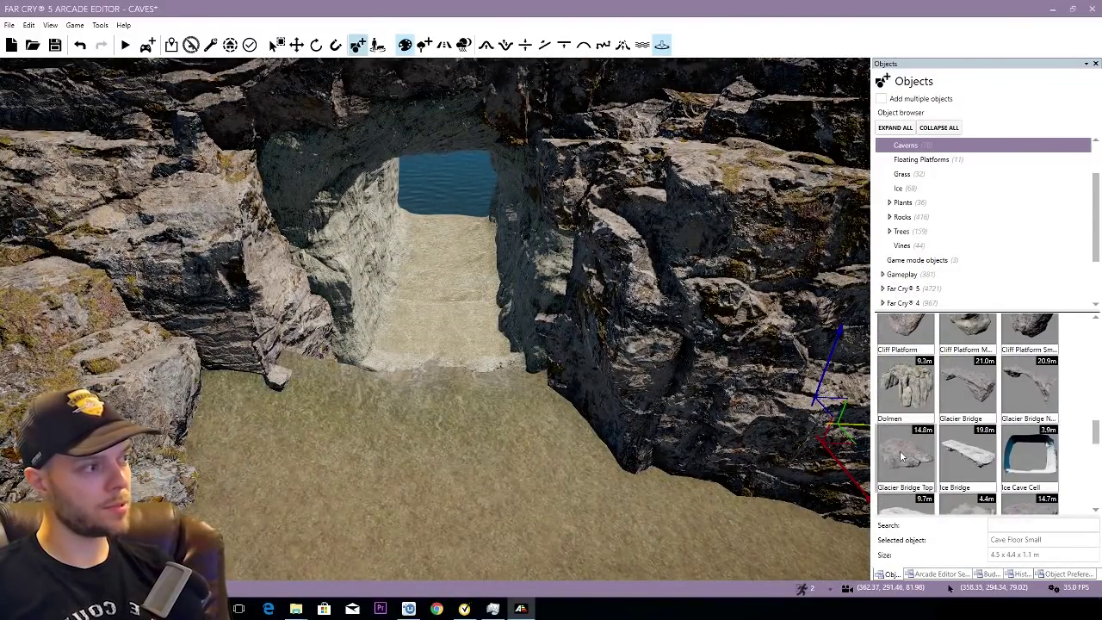
scroll(902, 457, "down", 3)
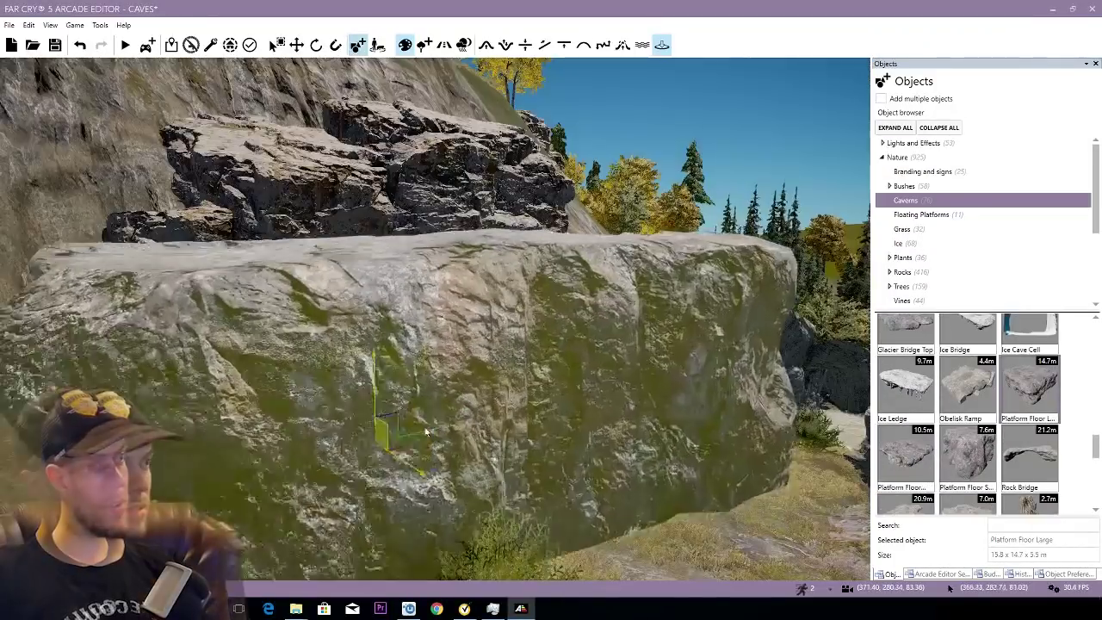
left_click(453, 407)
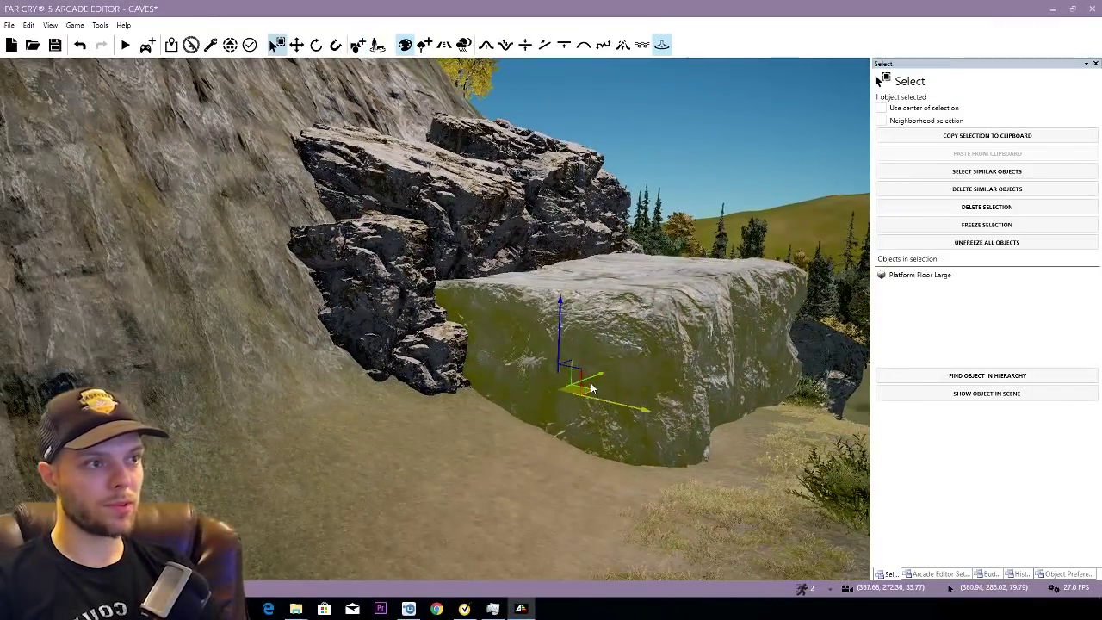
Step: Move the Platform Floor Large to the inner end of the tunnel and lower it to form the cave floor
left_click_drag(582, 375, 416, 384)
right_click_drag(456, 353, 500, 327)
key("w")
left_click_drag(479, 317, 475, 436)
key("w")
right_click_drag(474, 422, 396, 280)
key("s")
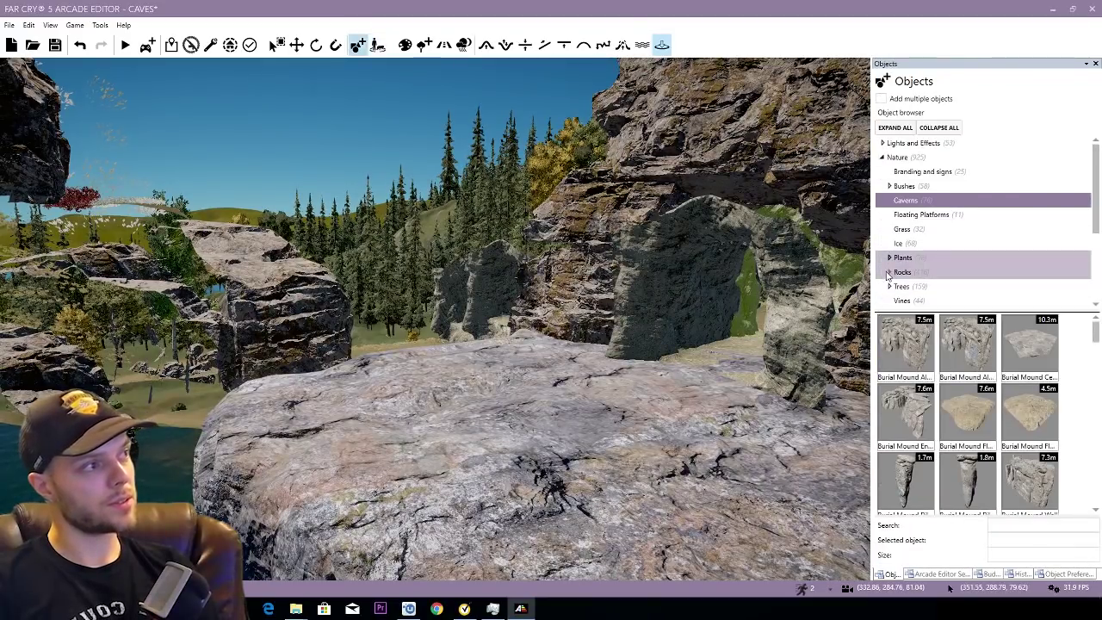
Step: Place a Rock Med Cover Alpine 01 from the Alpine rocks at the edge of the floor platform beside the tunnel opening
left_click(888, 273)
left_click(912, 286)
scroll(1024, 404, "down", 3)
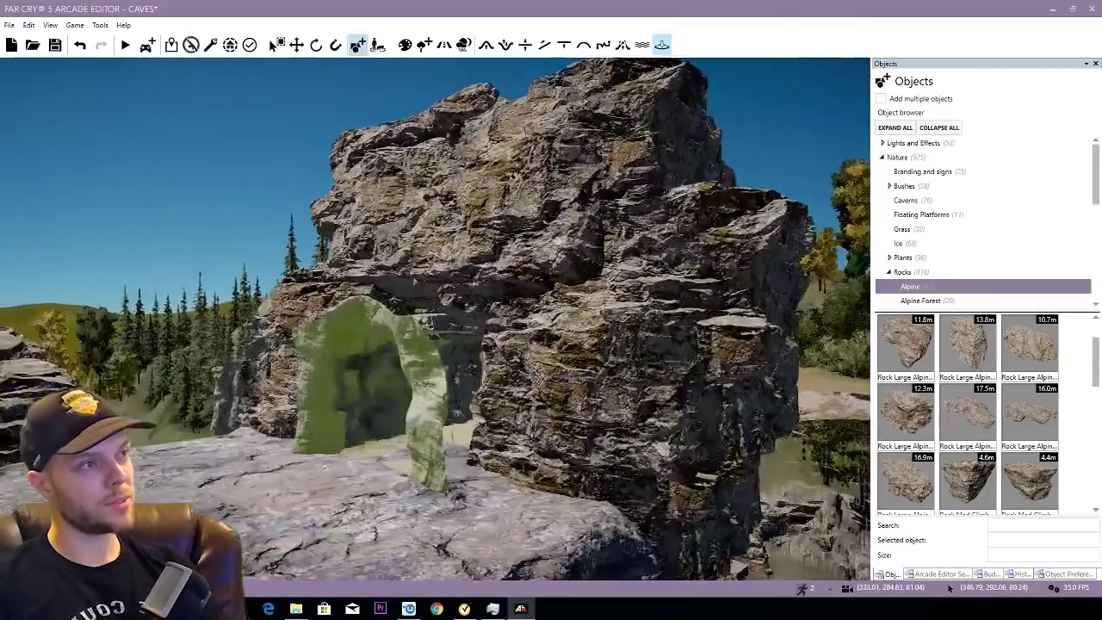
scroll(973, 439, "down", 2)
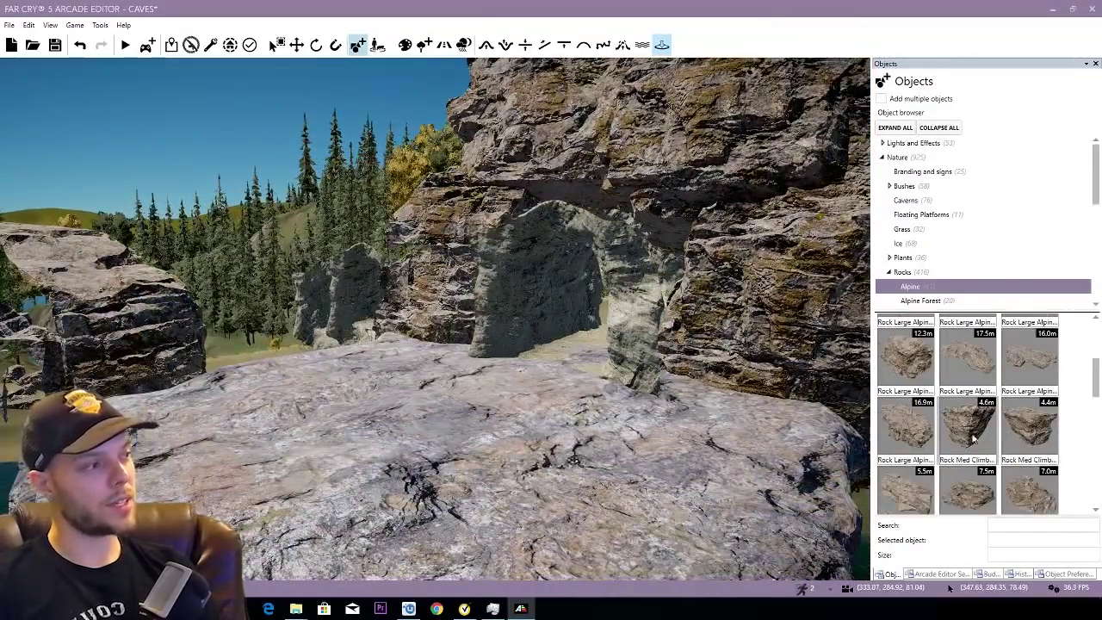
scroll(928, 442, "down", 2)
left_click(915, 451)
right_click_drag(534, 382, 620, 379)
key("s")
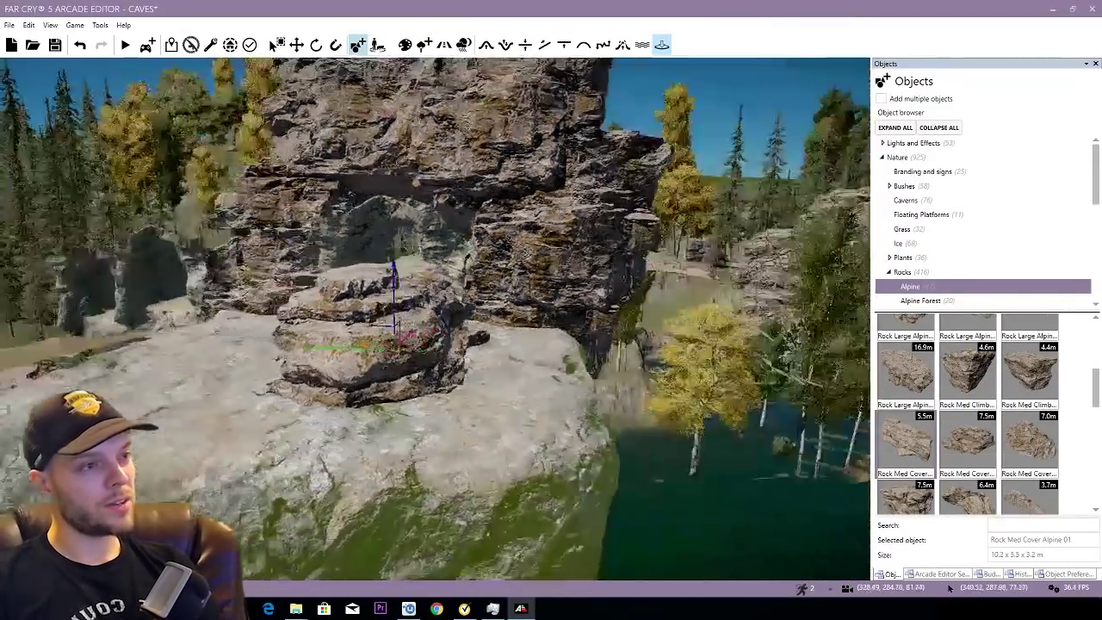
right_click_drag(385, 349, 534, 376)
key("a")
left_click(527, 387)
key("w")
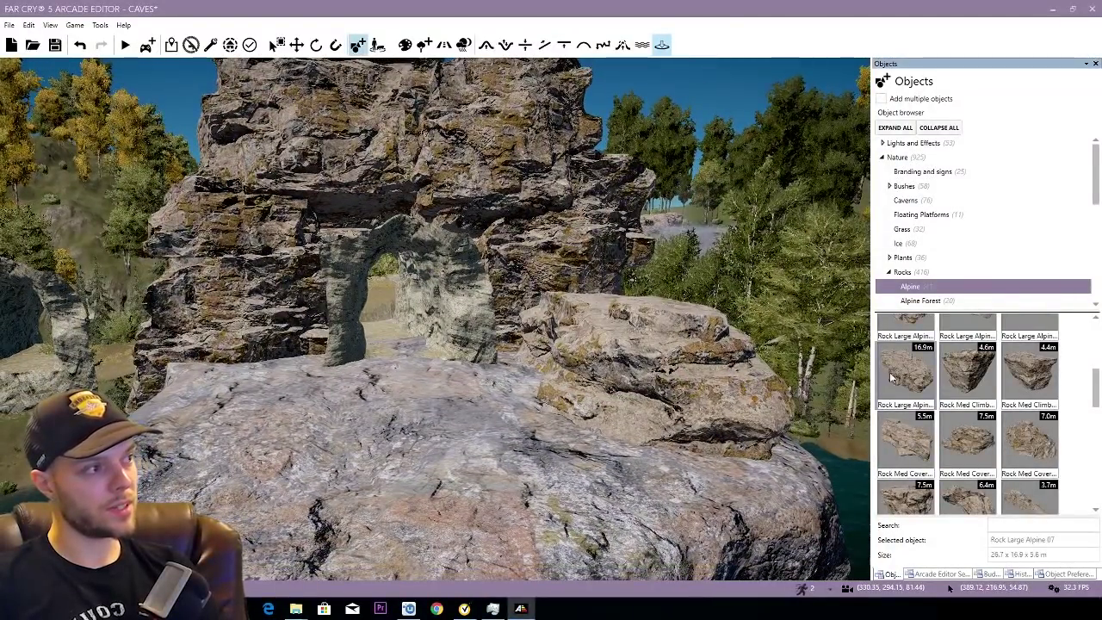
Step: Place a Rock Large Alpine 07 at the floor platform inside the cave
key("s")
right_click_drag(571, 379, 453, 338)
left_click(539, 322)
left_click(511, 322)
Step: Rotate the Rock Large Alpine 07 and raise it over the floor platform as the cave's ceiling
key("3")
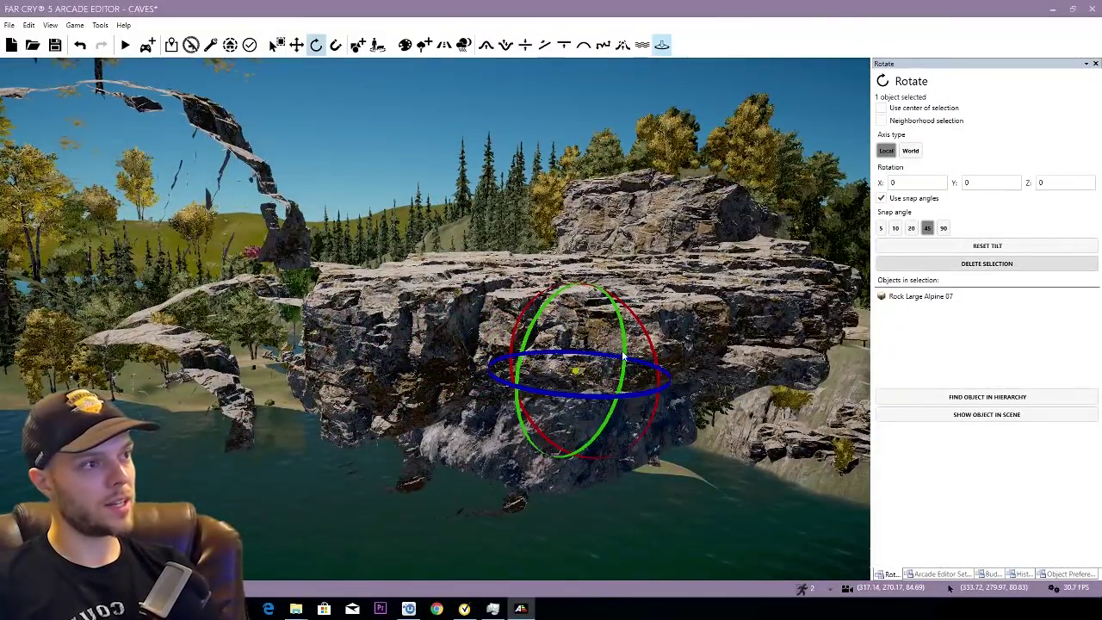
left_click_drag(639, 319, 651, 297)
key("2")
left_click_drag(601, 392, 484, 159)
right_click_drag(484, 161, 484, 260)
left_click_drag(484, 283, 613, 301)
right_click_drag(612, 301, 587, 335)
Step: Turn the Rock Med Cover Alpine 01 beside the tunnel about its vertical axis with 45-degree snapping
left_click(588, 335)
key("e")
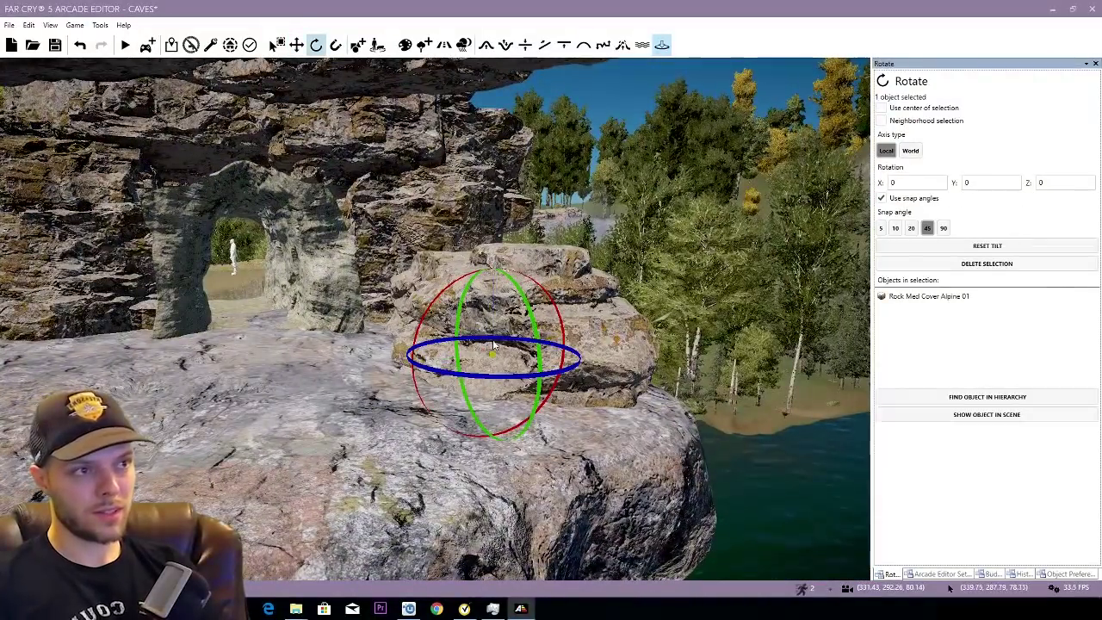
left_click_drag(496, 341, 545, 344)
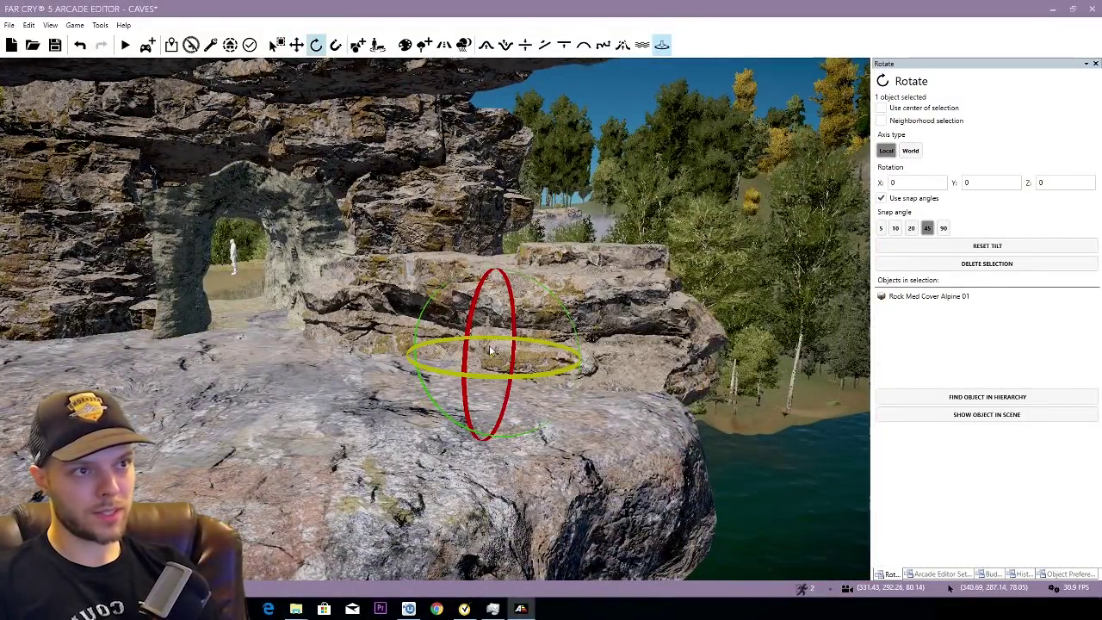
key("w")
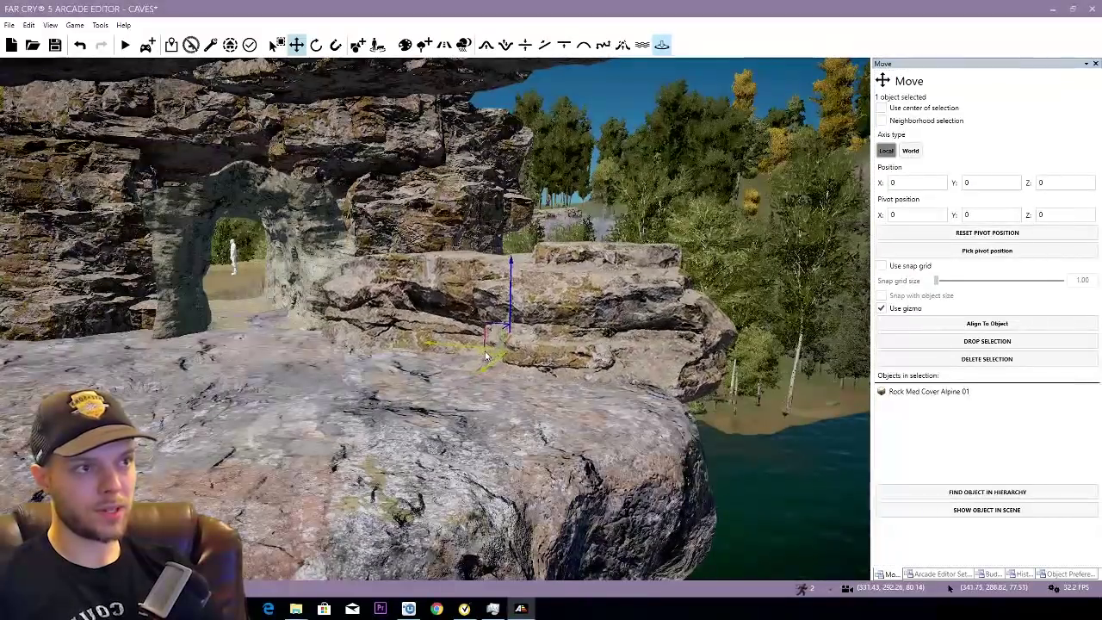
Step: Duplicate the Rock Med Cover Alpine 01 directly above itself and rotate the copy about a horizontal axis
left_click_drag(512, 300, 515, 122, "shift")
key("e")
mouse_move(406, 222)
right_mouse_down()
mouse_move(465, 185)
mouse_move(406, 223)
right_mouse_up()
key("d")
left_click_drag(428, 230, 436, 319)
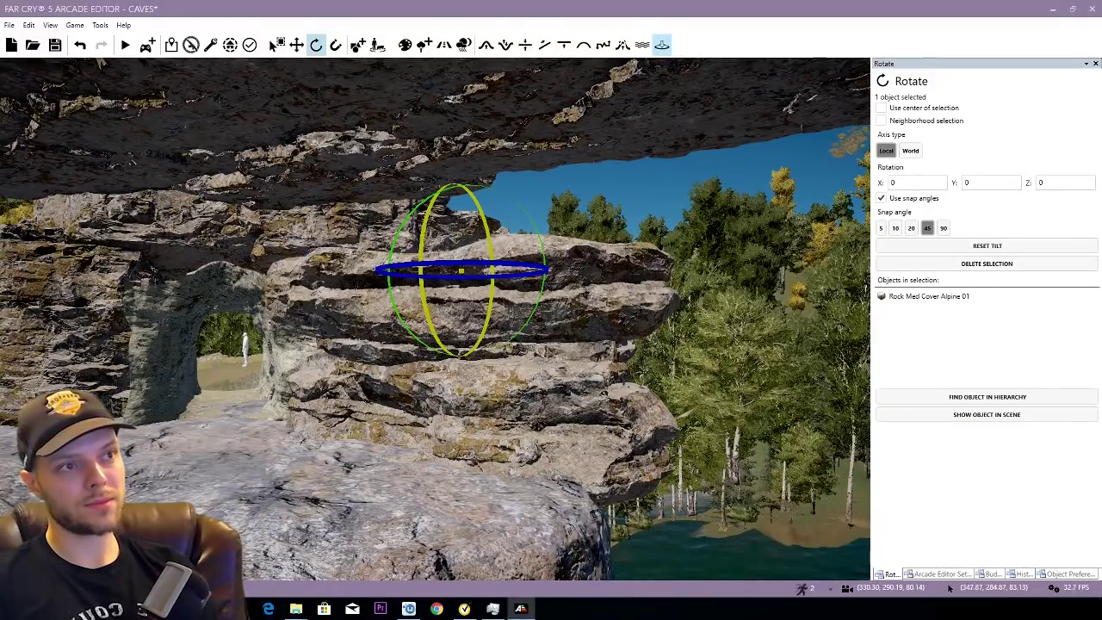
Step: Adjust the upper rock copy's height to fill the side wall beneath the ceiling rock
key("2")
key("a")
right_click_drag(423, 287, 500, 274)
left_click_drag(513, 342, 513, 229)
key("s")
right_click_drag(536, 263, 529, 283)
Step: Duplicate the two stacked Rock Med Cover Alpine 01 rocks to the opposite side of the floor, using the center of selection
key("3")
left_click(841, 97)
key("s")
key("2")
right_click_drag(841, 96, 847, 119)
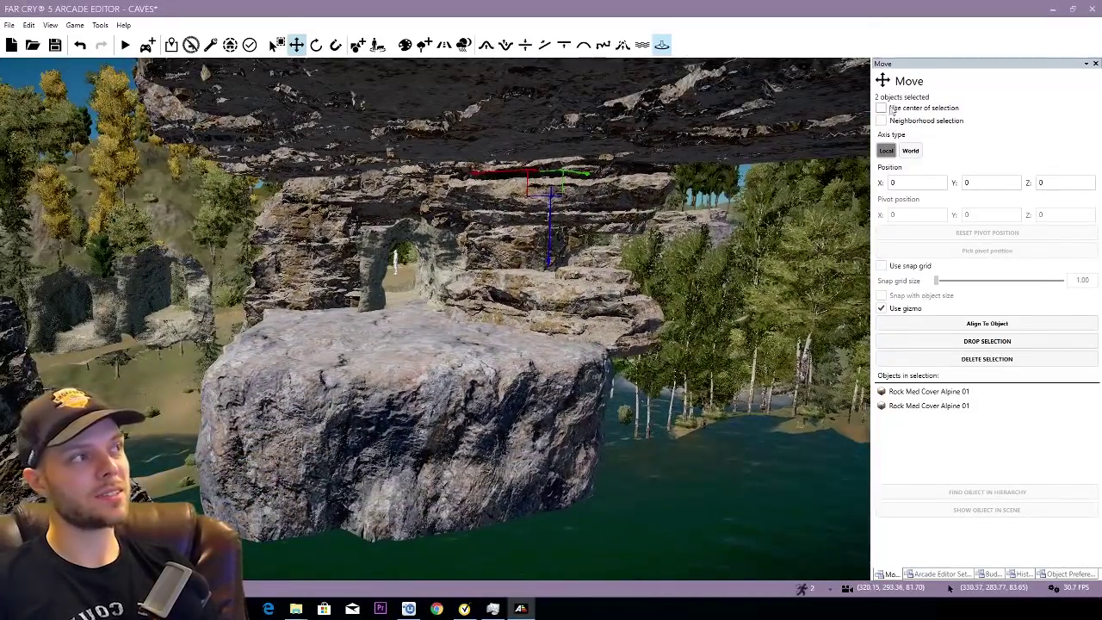
left_click_drag(540, 331, 324, 333)
key("3")
key("2")
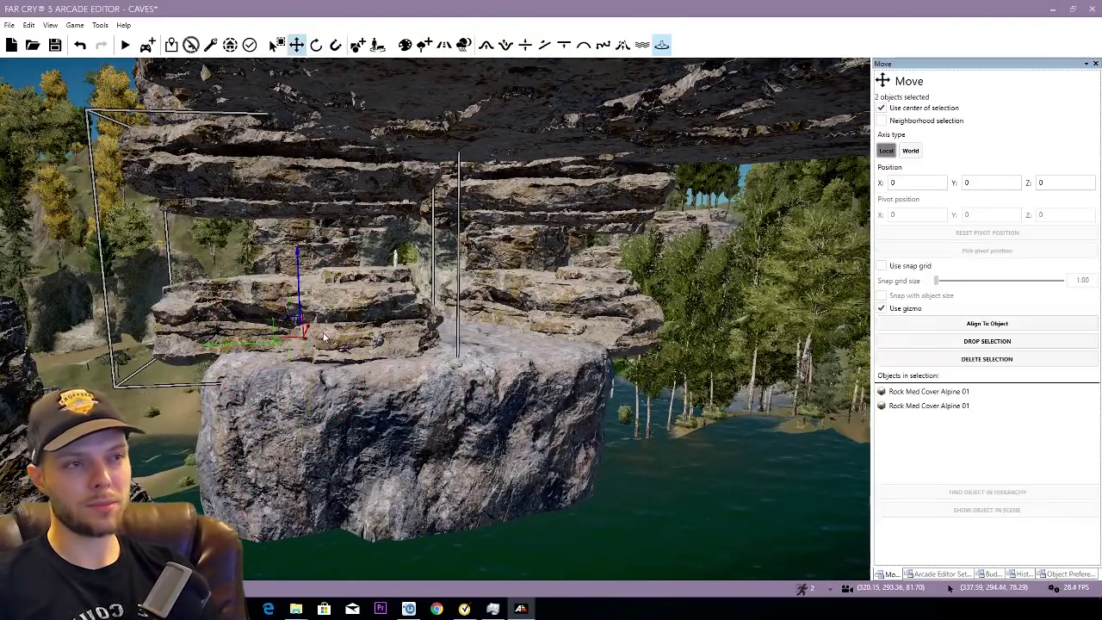
left_click_drag(242, 345, 149, 346)
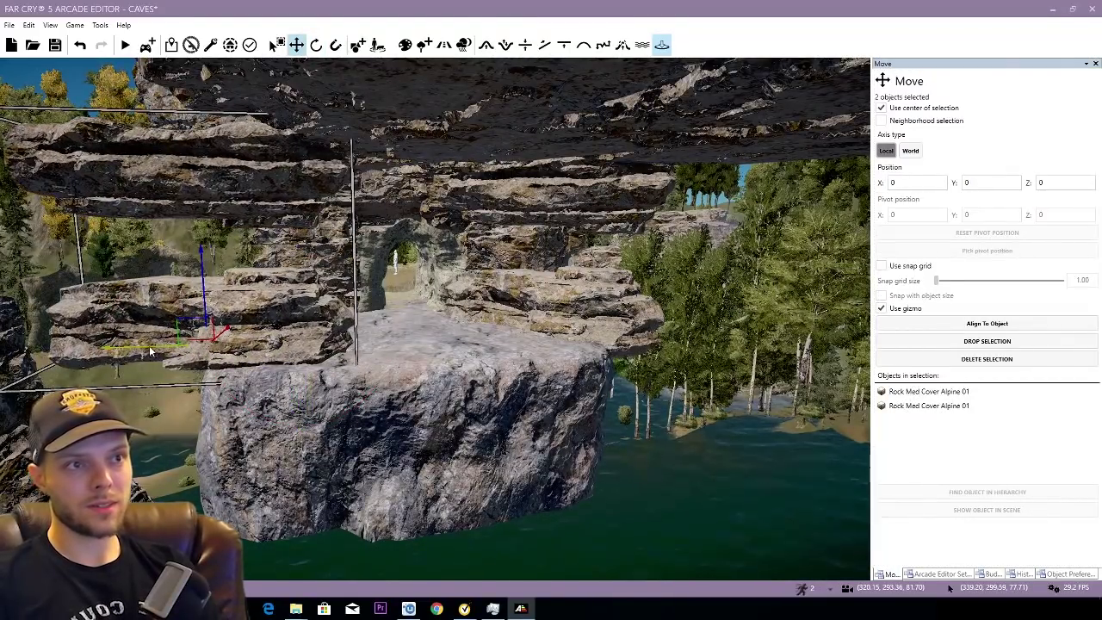
Step: Rotate the copied rock pair about its vertical axis and move it against the opposite edge of the floor platform
key("3")
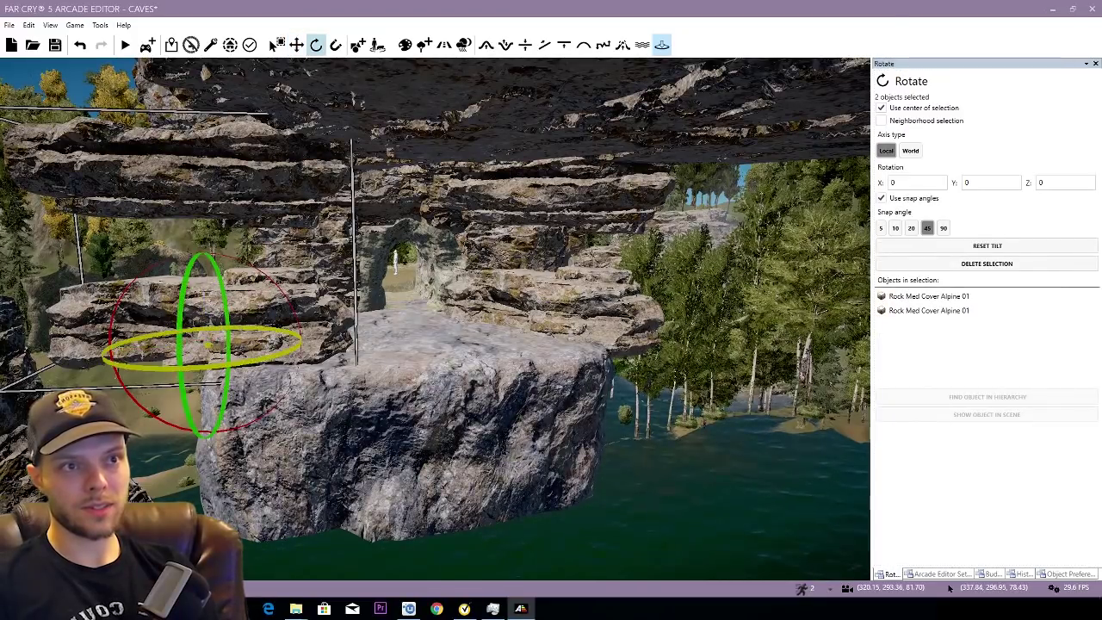
left_click_drag(249, 363, 284, 354)
key("w")
right_click_drag(284, 355, 265, 390)
key("2")
key("s")
left_click_drag(253, 387, 426, 382)
key("s")
right_click_drag(425, 382, 314, 365)
key("s")
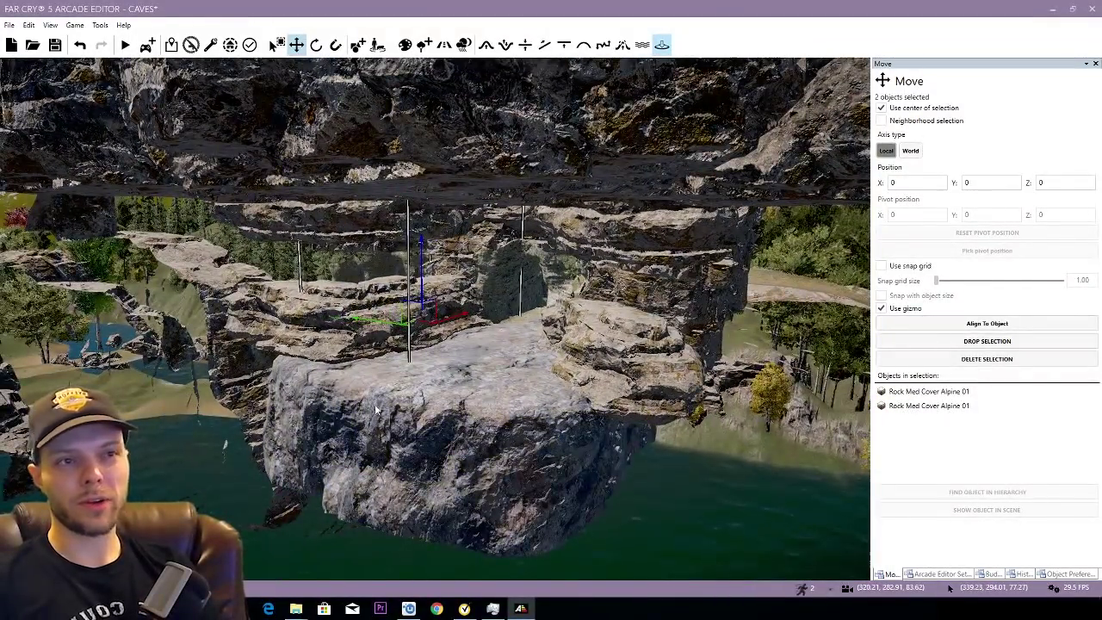
Step: Duplicate the rock pair outward from the platform to extend the cave's side wall
right_click_drag(482, 301, 443, 324)
key("w")
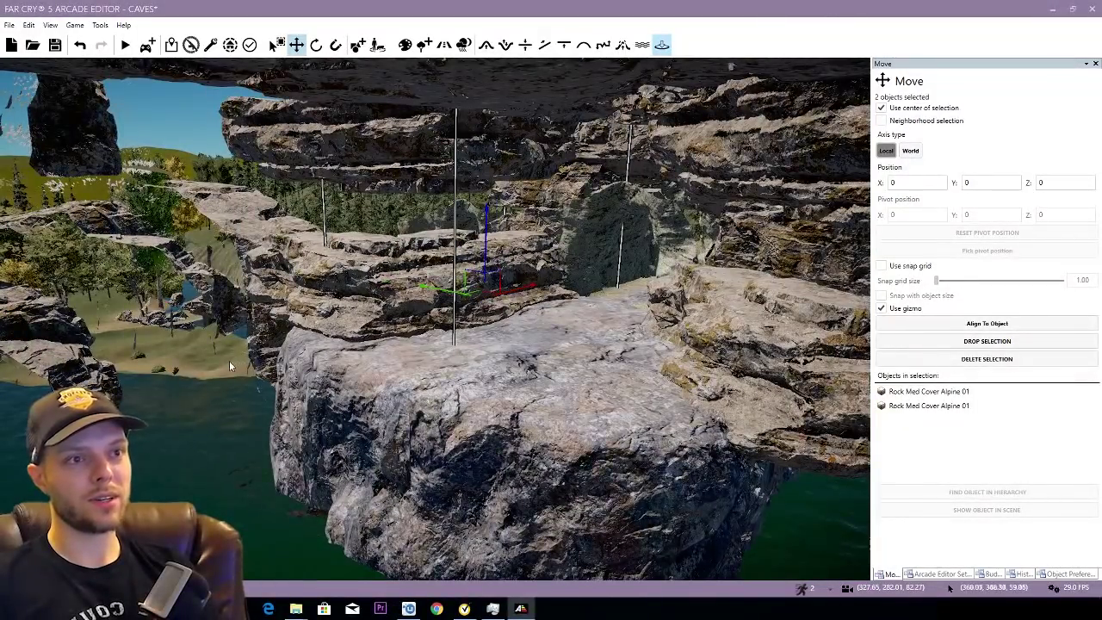
left_click_drag(530, 282, 354, 388)
key("e")
right_click_drag(414, 398, 370, 412)
key("s")
key("w")
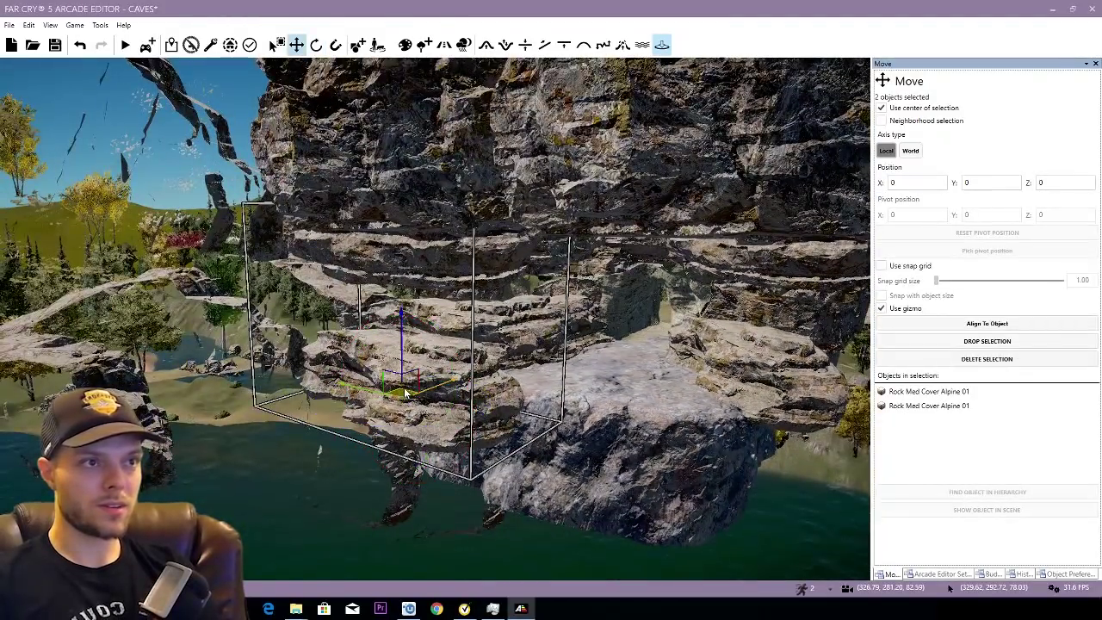
key("w")
key("s")
right_click_drag(349, 138, 362, 113)
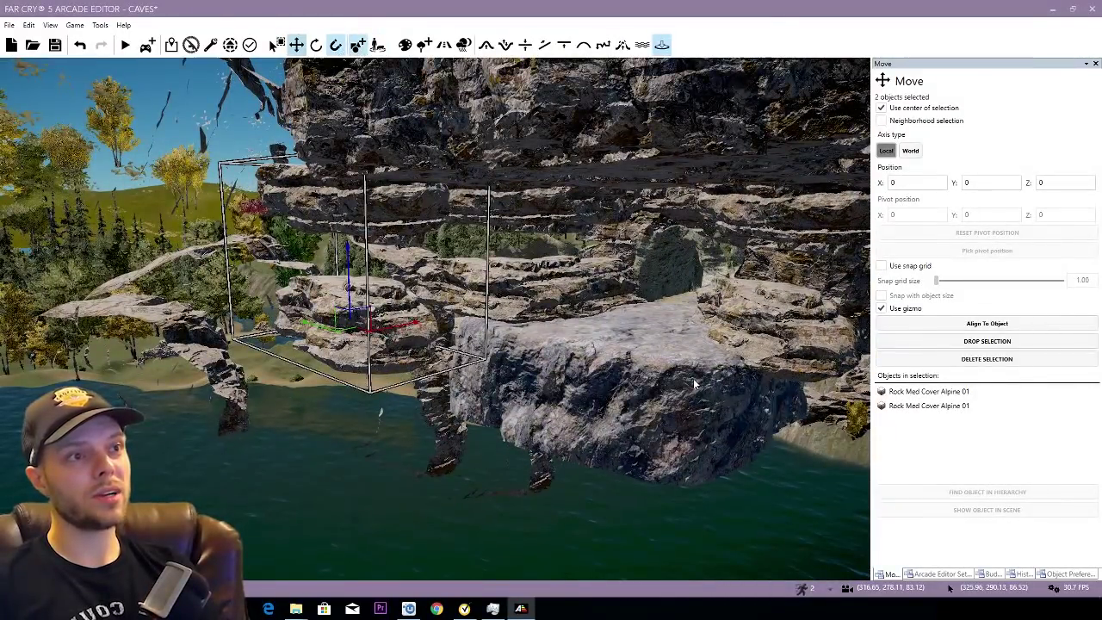
Step: Place a Rock Large Alpine 02 from the Alpine rocks at the cave's open side in front of the floor platform
key("o")
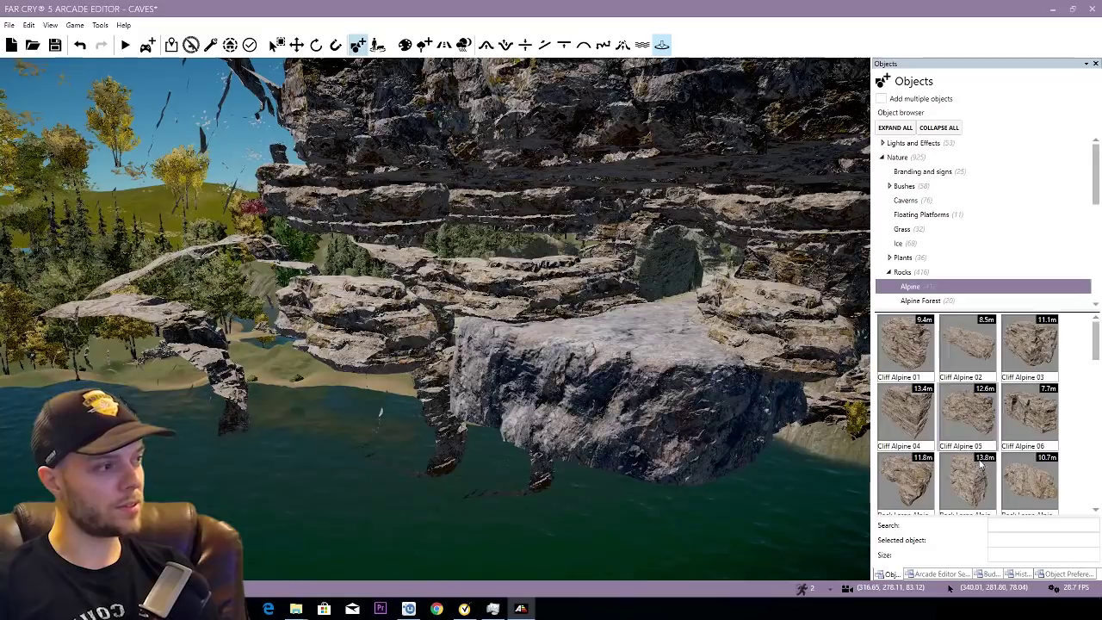
scroll(981, 465, "down", 2)
left_click_drag(969, 401, 651, 410)
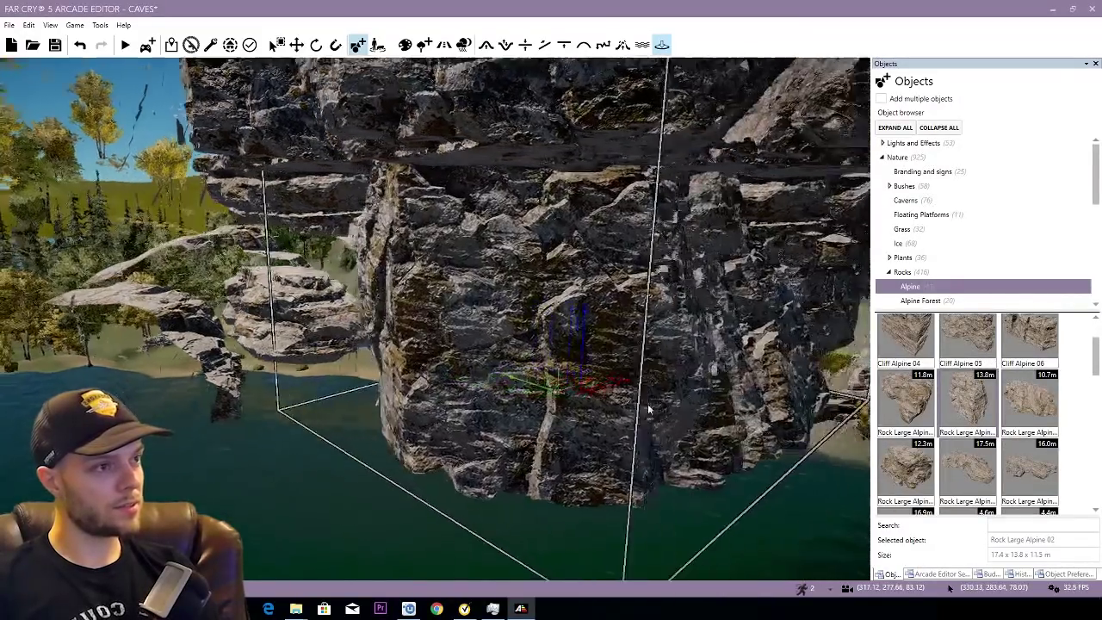
key("d")
right_click_drag(650, 410, 597, 402)
Step: Turn the Rock Large Alpine 02 about its vertical axis with 45-degree snapping
key("1")
key("3")
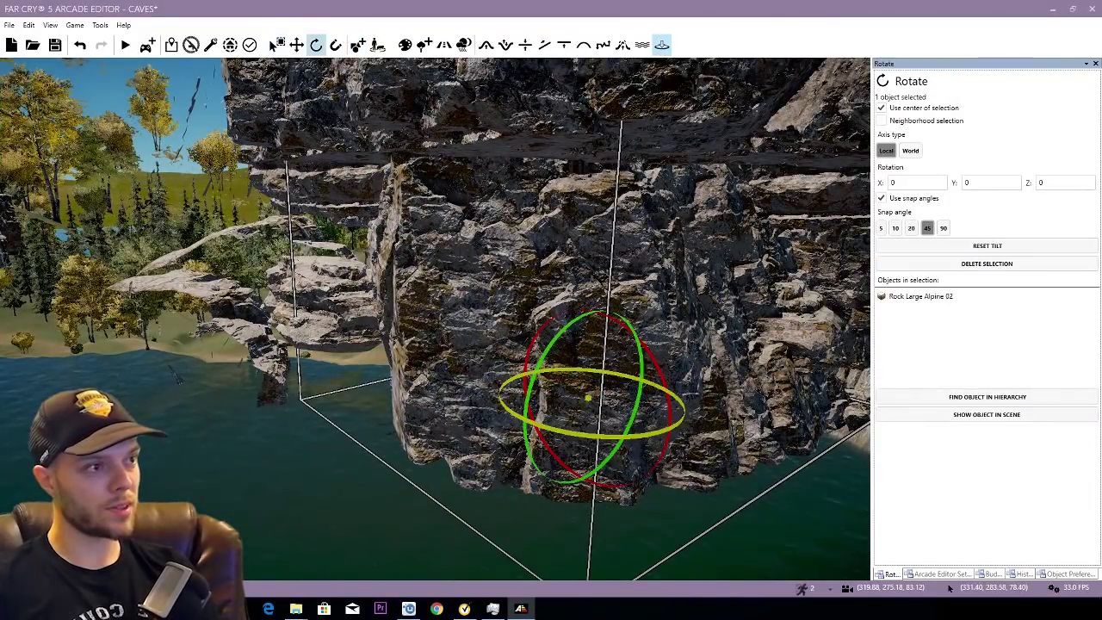
left_click_drag(608, 373, 654, 376)
key("2")
key("3")
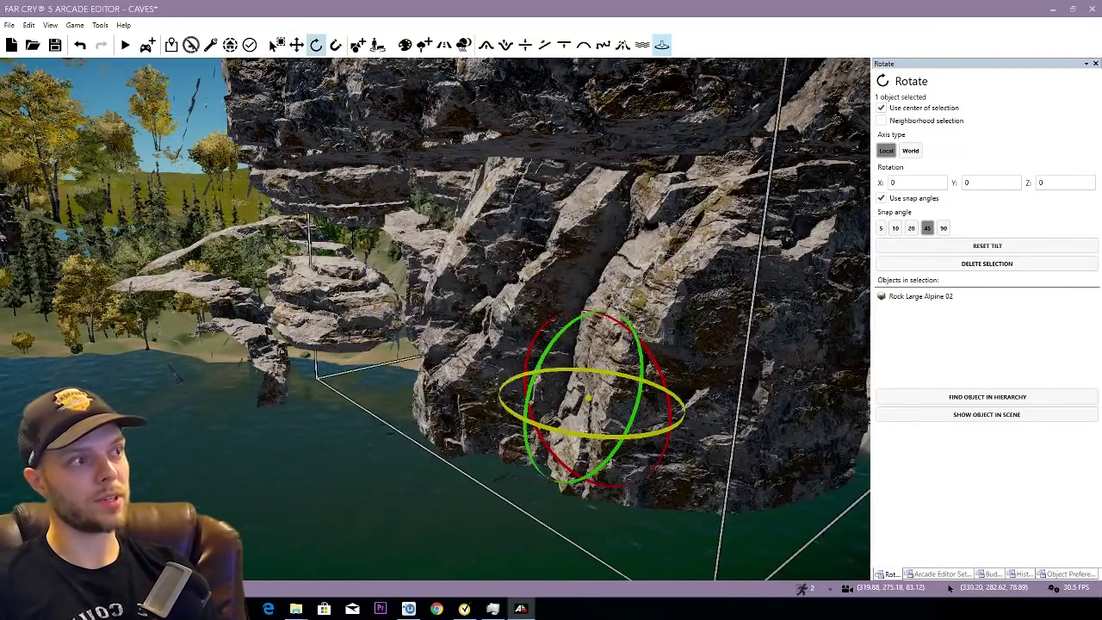
Step: Move the Rock Large Alpine 02 to wall off the cave's open side opposite the tunnel
key("2")
right_click_drag(610, 379, 532, 444)
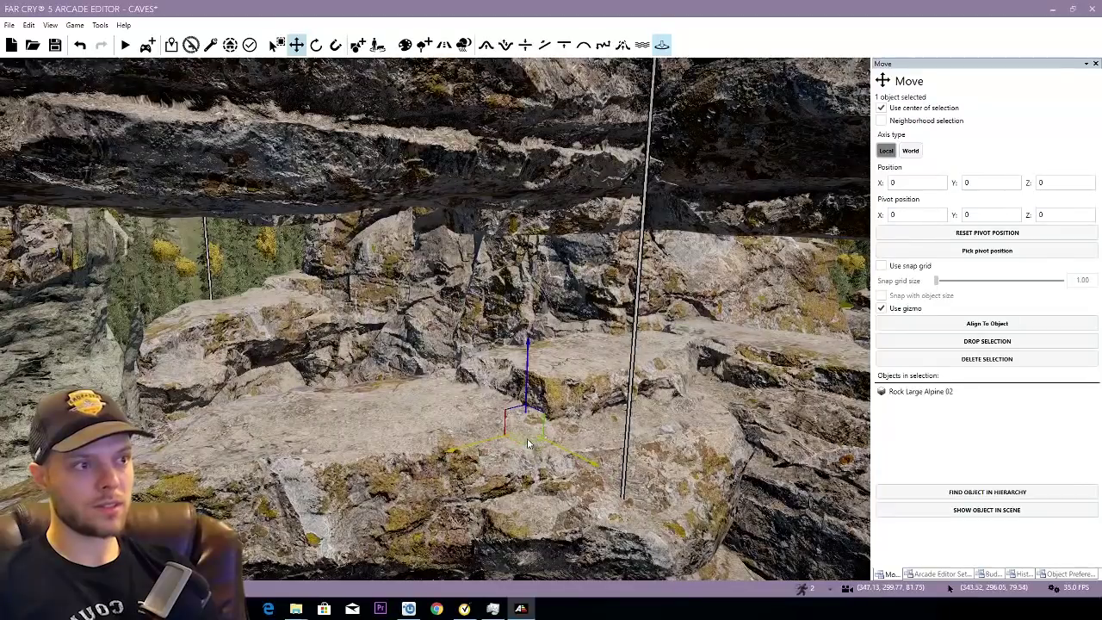
right_click_drag(622, 412, 360, 440)
left_click_drag(308, 424, 541, 334)
Step: Set the snap angle to 10, tilt the Rock Large Alpine 02 and shift it to fit the cave wall
key("3")
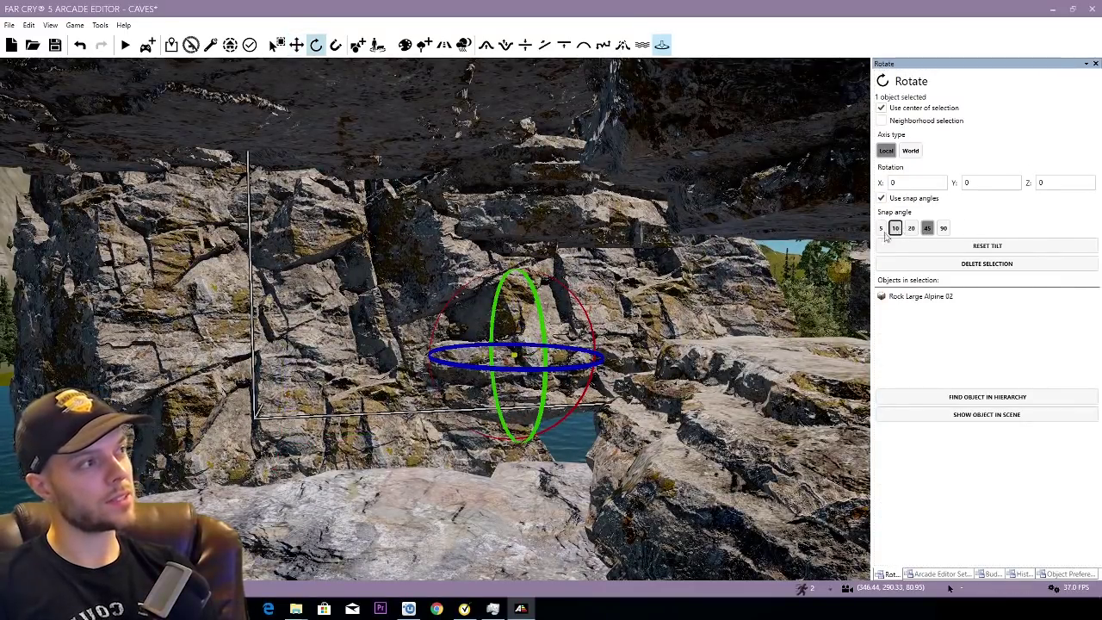
left_click_drag(542, 323, 522, 311)
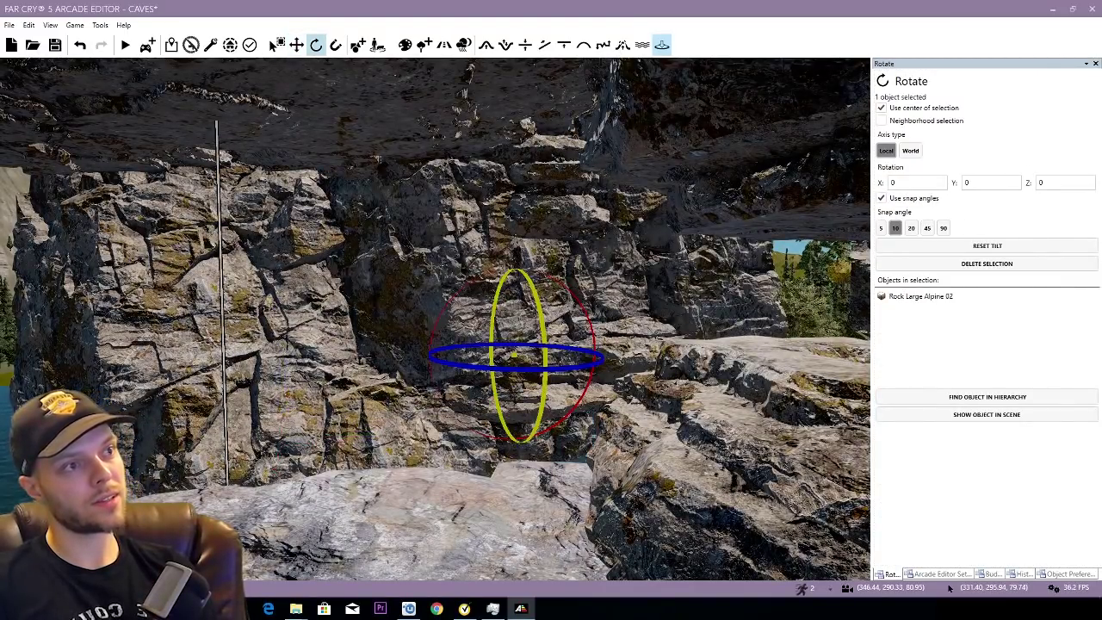
key("2")
left_click_drag(534, 366, 519, 345)
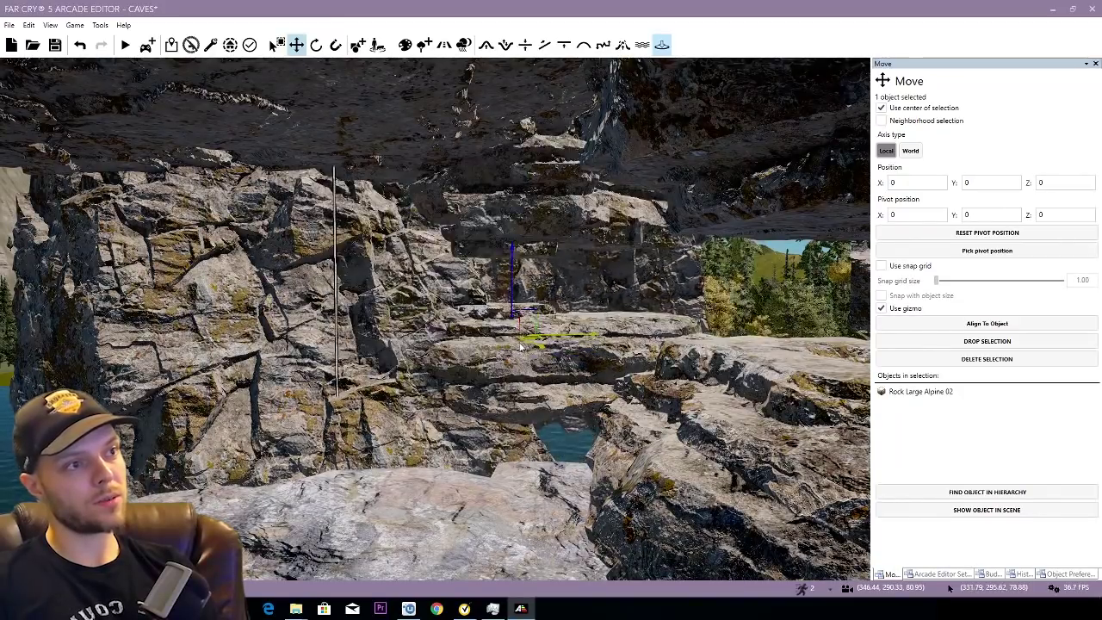
key("3")
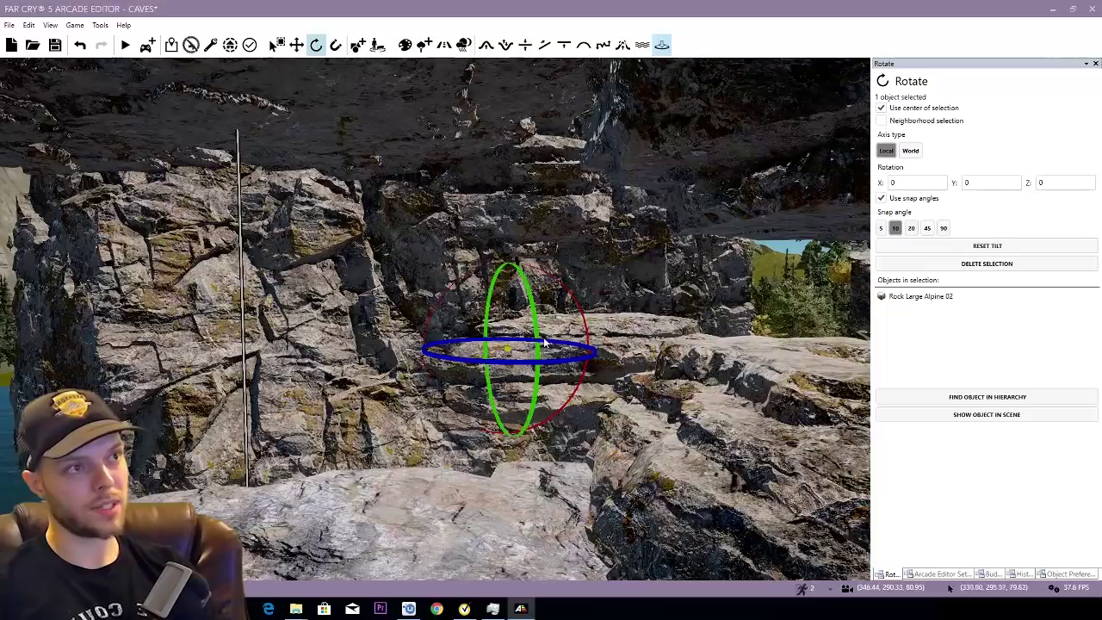
key("2")
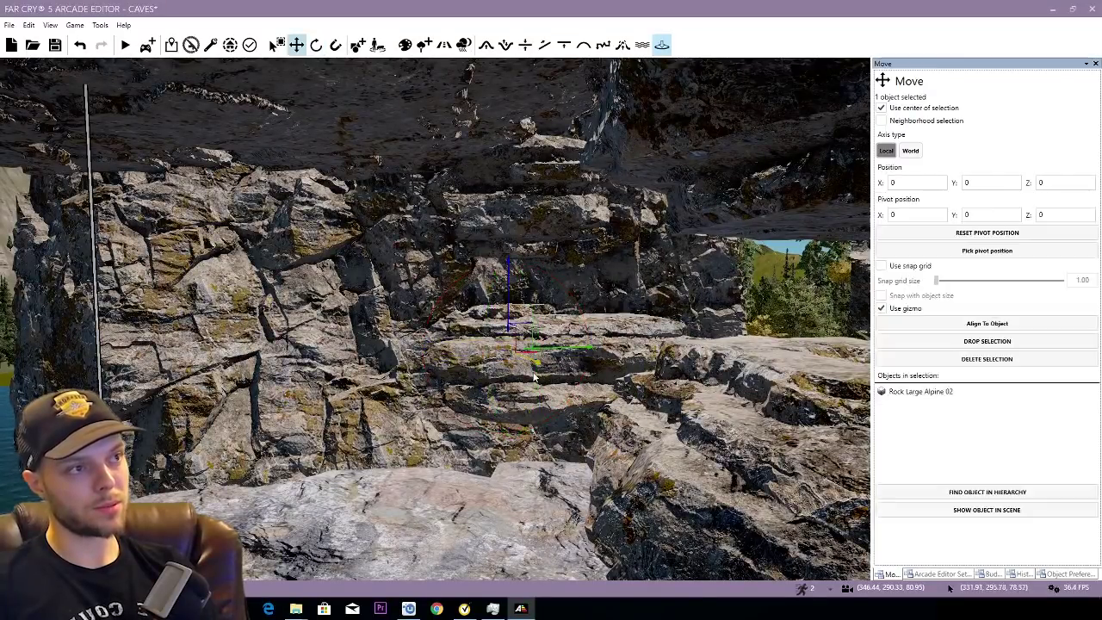
left_click_drag(539, 368, 548, 371)
Step: Duplicate the Platform Floor Large into the gap between the existing floor and the Rock Large Alpine 02 wall
right_click_drag(549, 384, 575, 410)
left_click(541, 409, "ctrl")
left_click(553, 418)
left_click_drag(716, 405, 482, 470)
right_click_drag(535, 400, 539, 404)
Step: Try tilting the copied Platform Floor Large and undo the change
key("3")
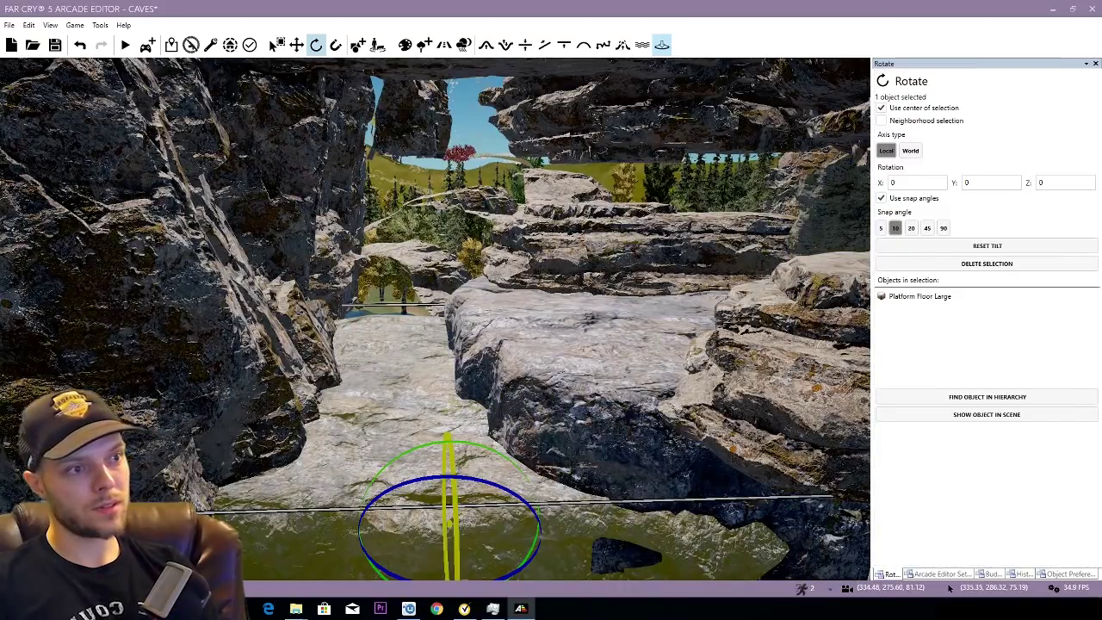
key("ctrl+z")
right_click_drag(455, 470, 444, 479)
left_click(463, 473)
key("s")
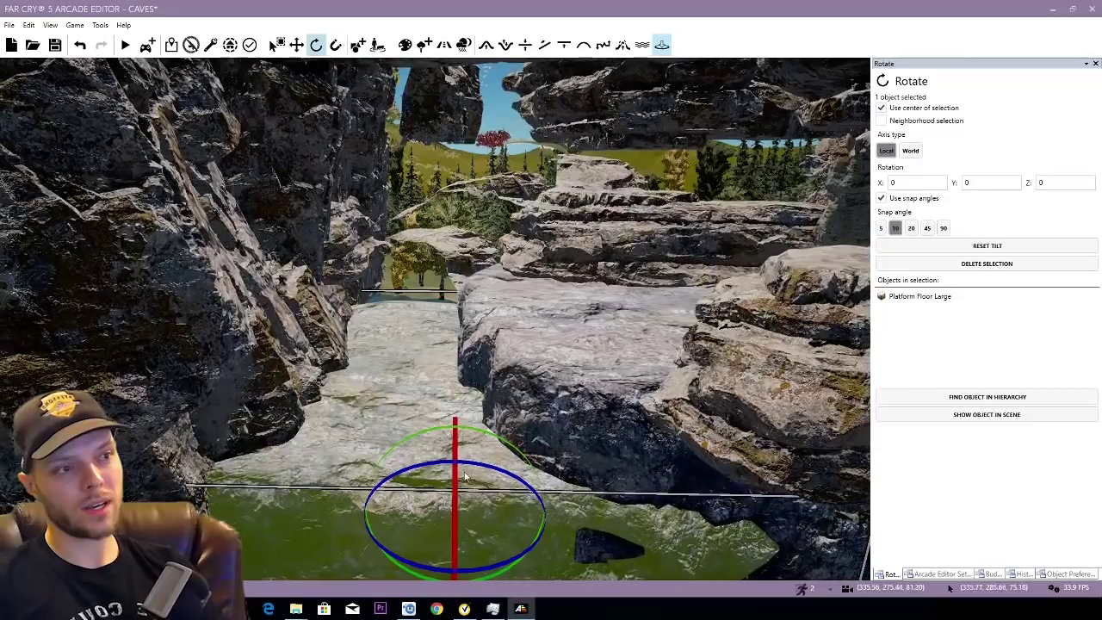
Step: Move the Platform Floor Large along the gap beside the rock wall to extend the cave floor
key("w")
right_click_drag(403, 301, 469, 396)
key("d")
key("2")
left_click_drag(492, 481, 539, 369)
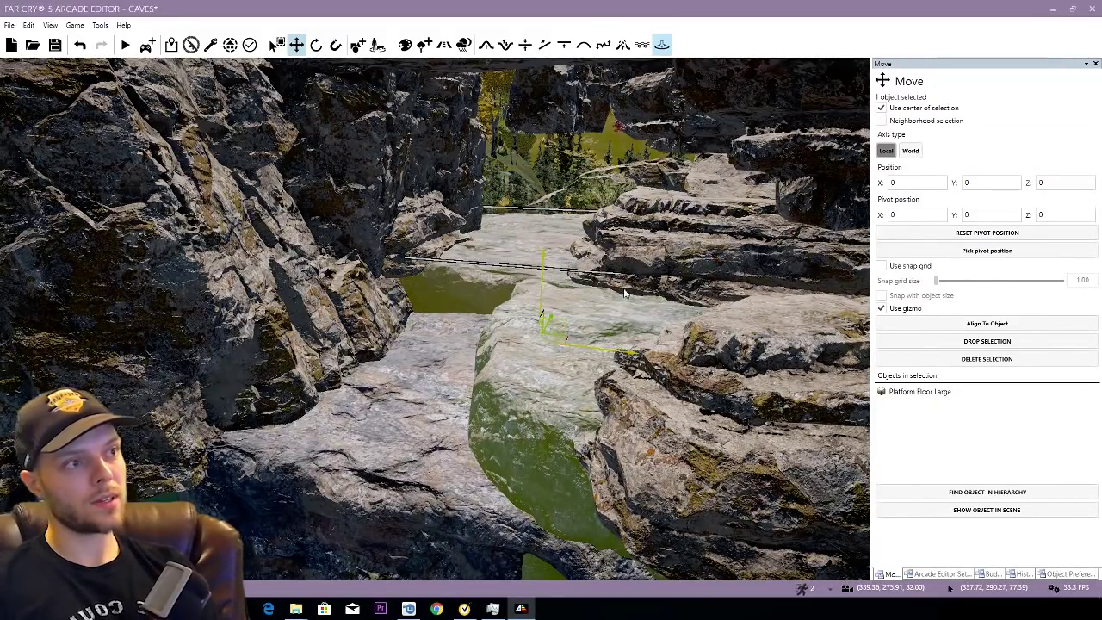
Step: Fine-tune the height of the Platform Floor Large at the foot of the rock wall
key("w")
right_click_drag(746, 316, 465, 388)
key("a")
key("s")
left_click_drag(457, 359, 458, 335)
key("w")
key("d")
Step: Place a Lake on the sunken floor between the rock wall and the raised platform
left_click(643, 45)
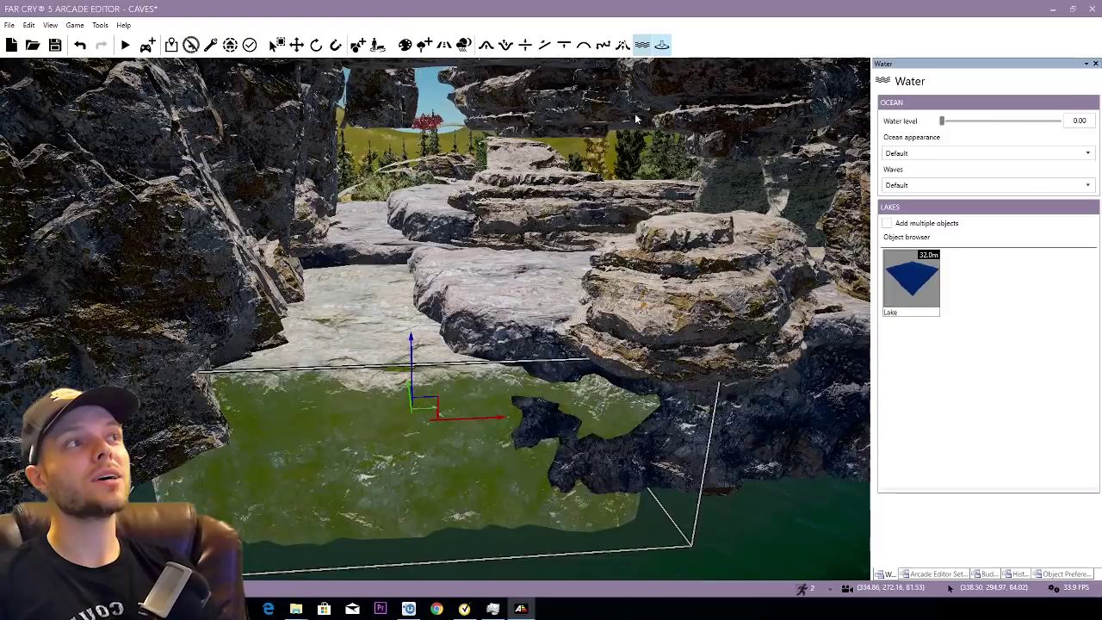
left_click(439, 326)
right_click_drag(346, 289, 338, 323)
key("w")
left_click_drag(346, 273, 315, 247)
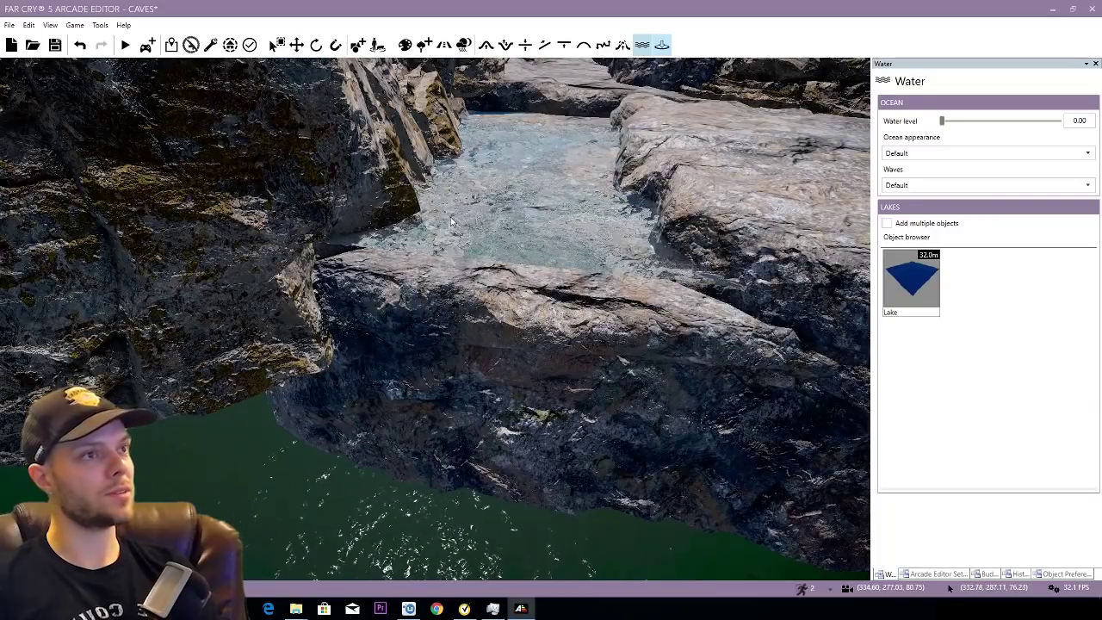
Step: Set the lake's water type to Sulfur and its length to 47
left_click(452, 221)
key("d")
right_click_drag(851, 301, 892, 254)
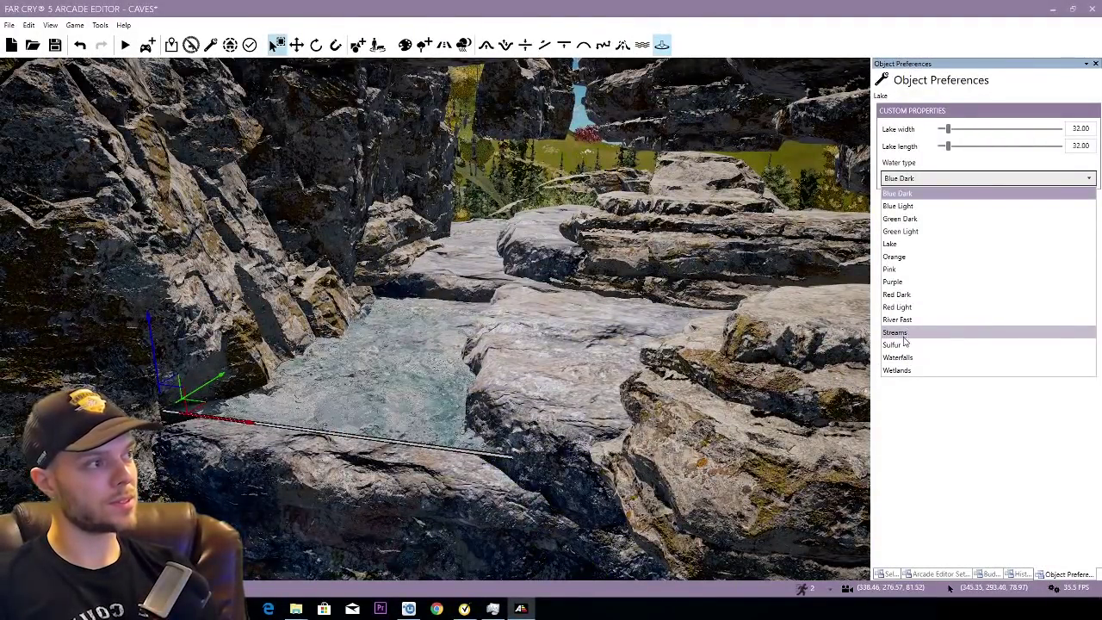
left_click(902, 345)
key("w")
right_click_drag(326, 360, 280, 347)
key("d")
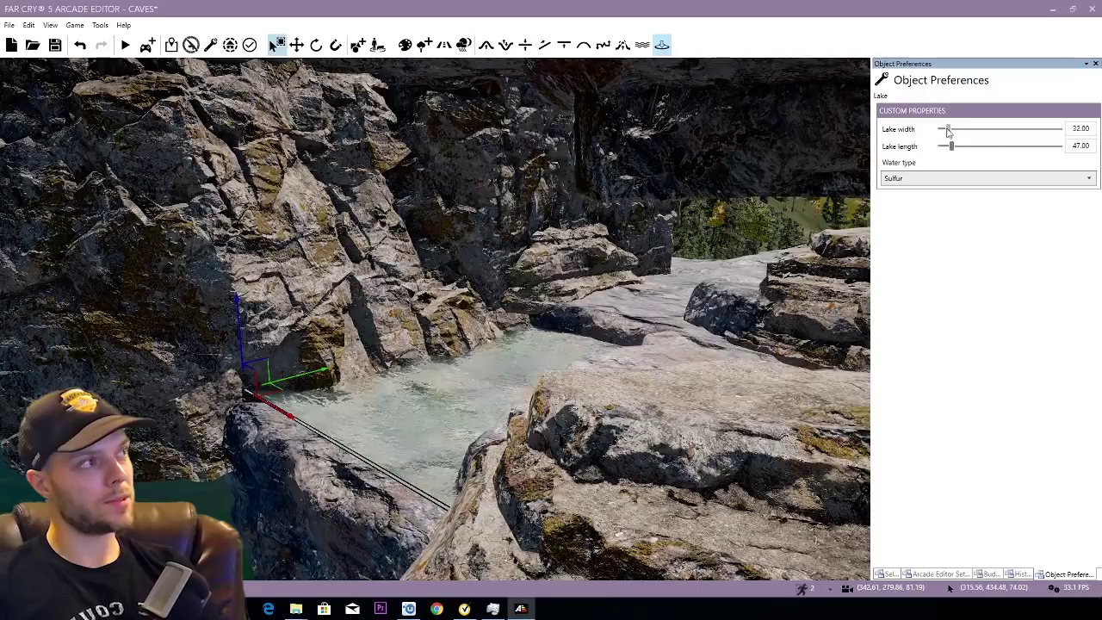
Step: Size the Sulfur lake on the upper level to a width of 13 and a length of 30
key("a")
right_click_drag(285, 398, 336, 392)
key("w")
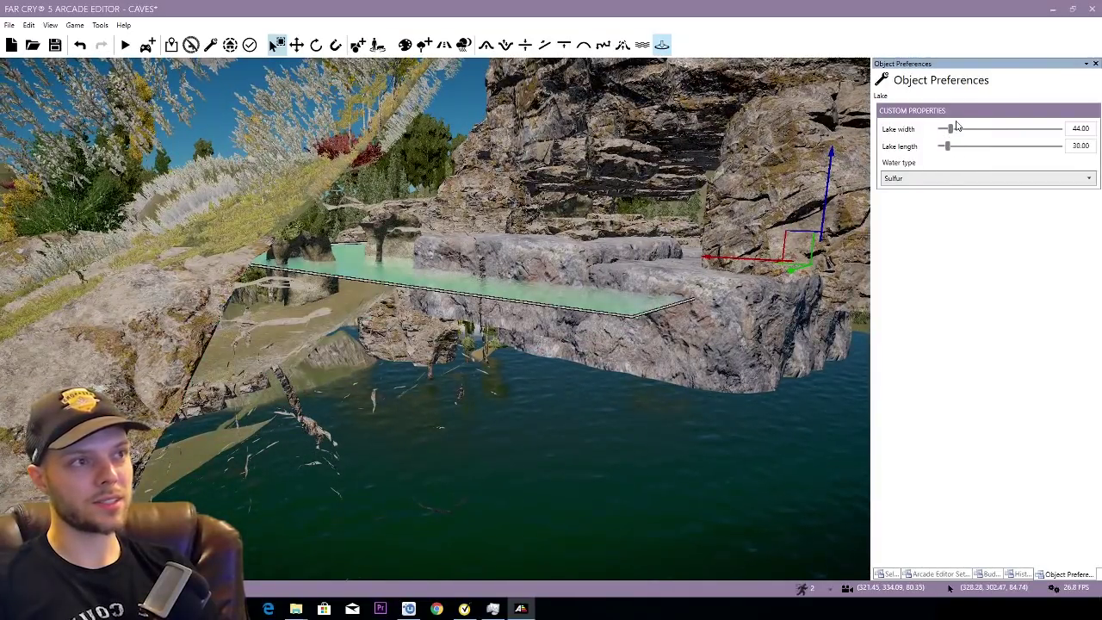
left_click_drag(952, 129, 944, 129)
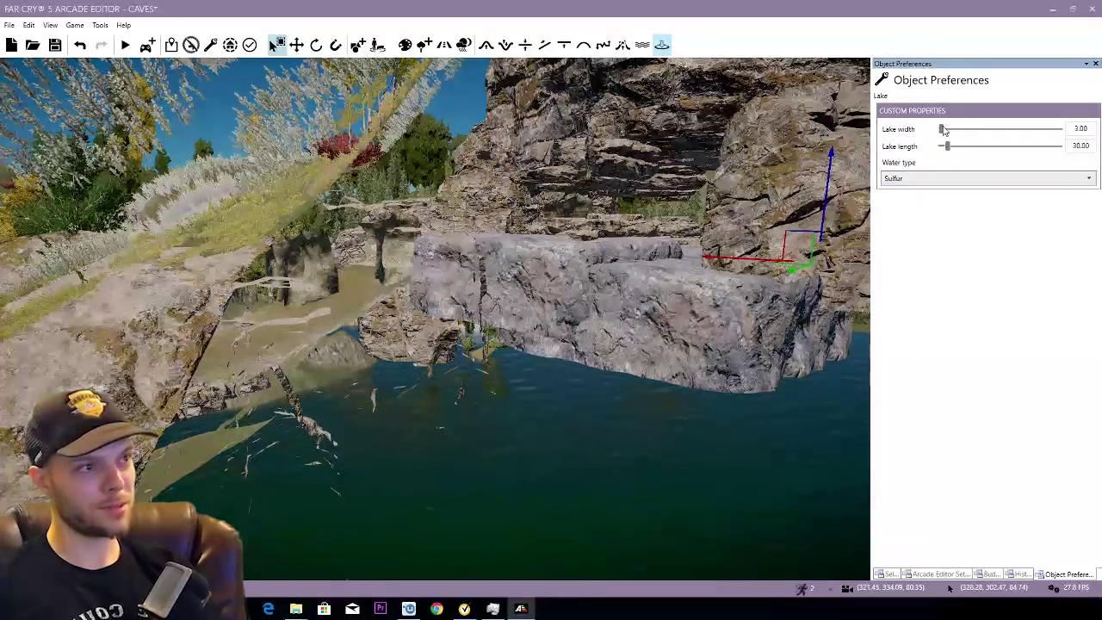
left_click_drag(944, 130, 946, 130)
Step: Position the upper lake so its front edge lines up with the rock ledge above the lower pool
key("w")
right_click_drag(603, 301, 715, 293)
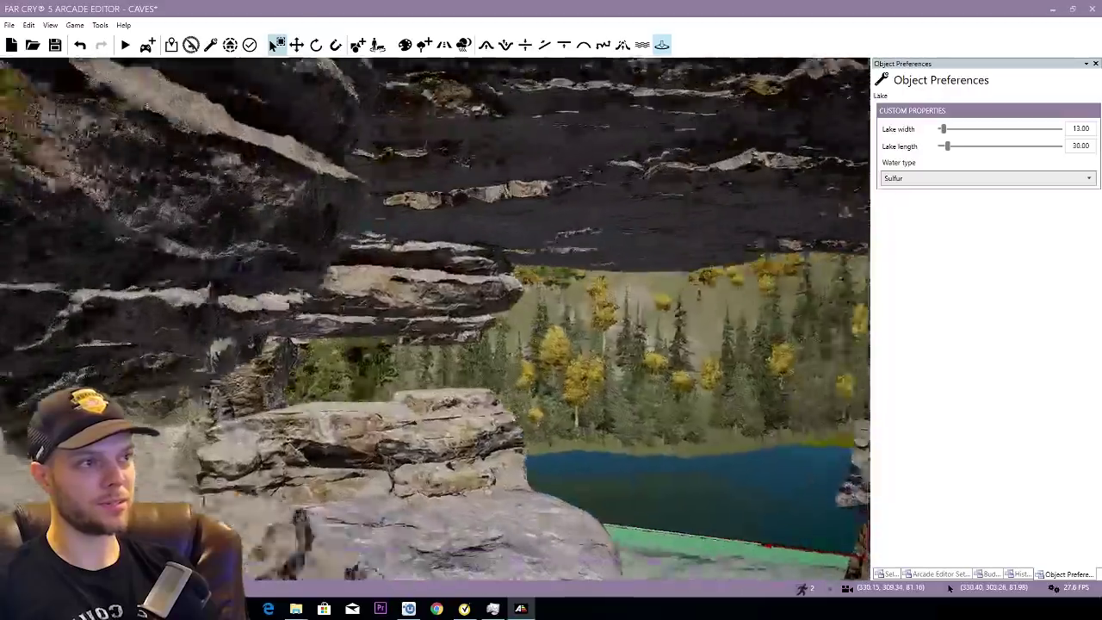
right_click_drag(345, 340, 393, 357)
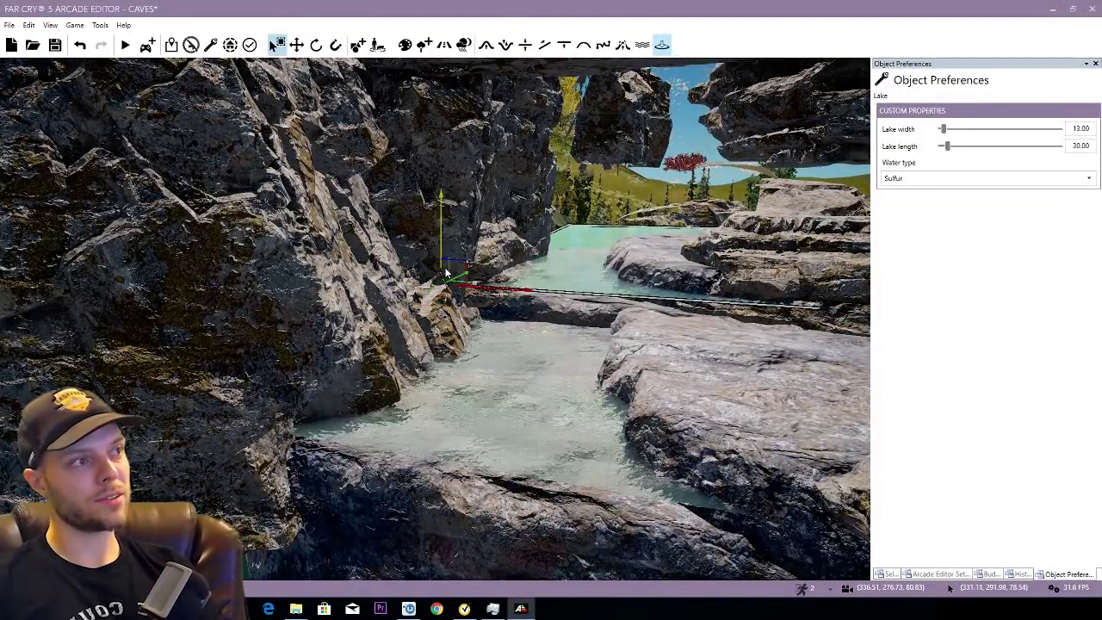
right_click_drag(446, 271, 633, 323)
key("w")
key("s")
right_click_drag(379, 263, 219, 296)
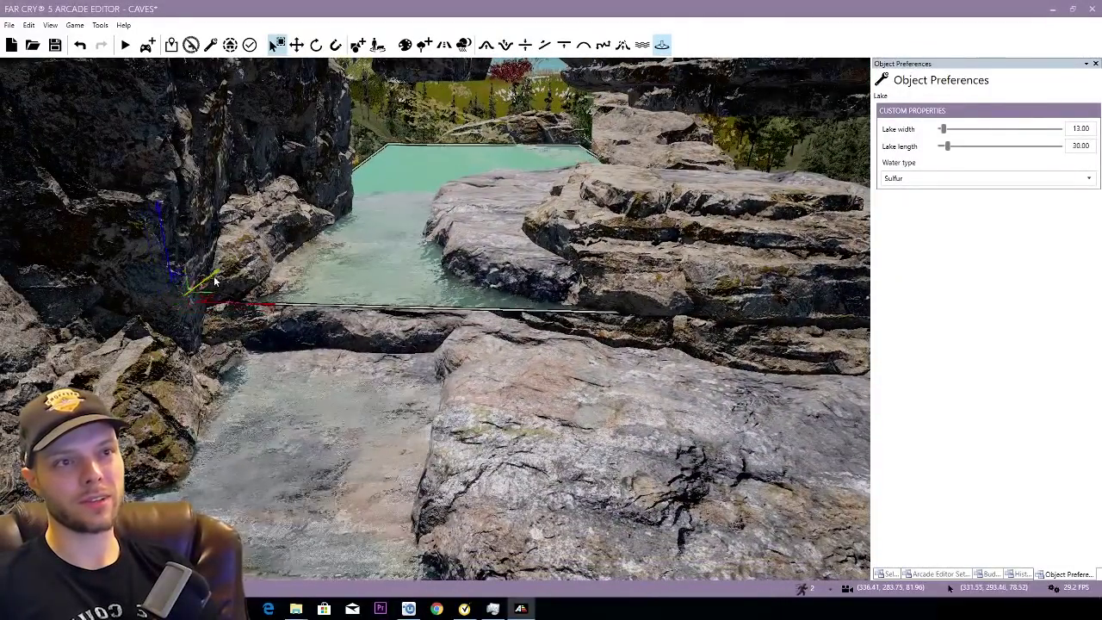
Step: Move the platform rock beside the upper lake forward to meet the floor along the lower pool
left_click(496, 263)
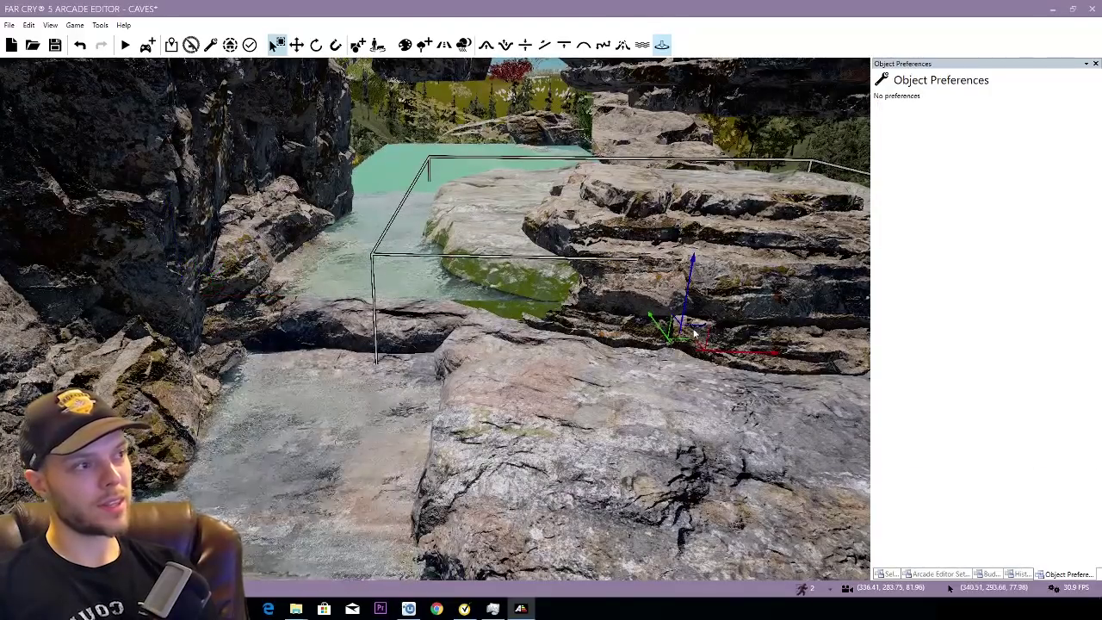
left_click_drag(696, 344, 726, 385)
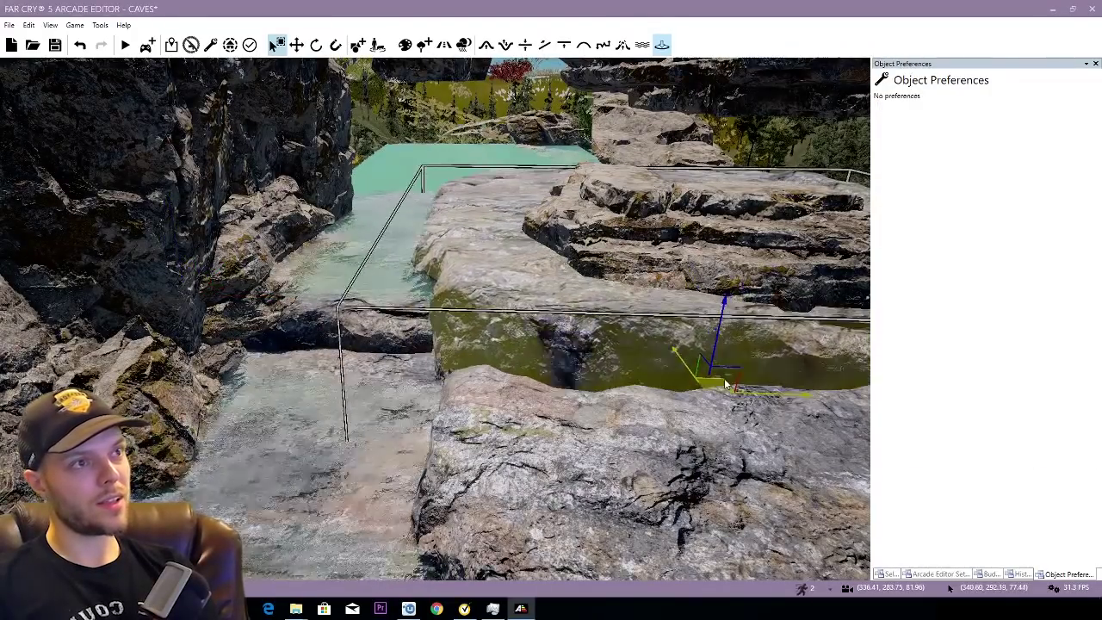
key("s")
right_click_drag(642, 336, 538, 341)
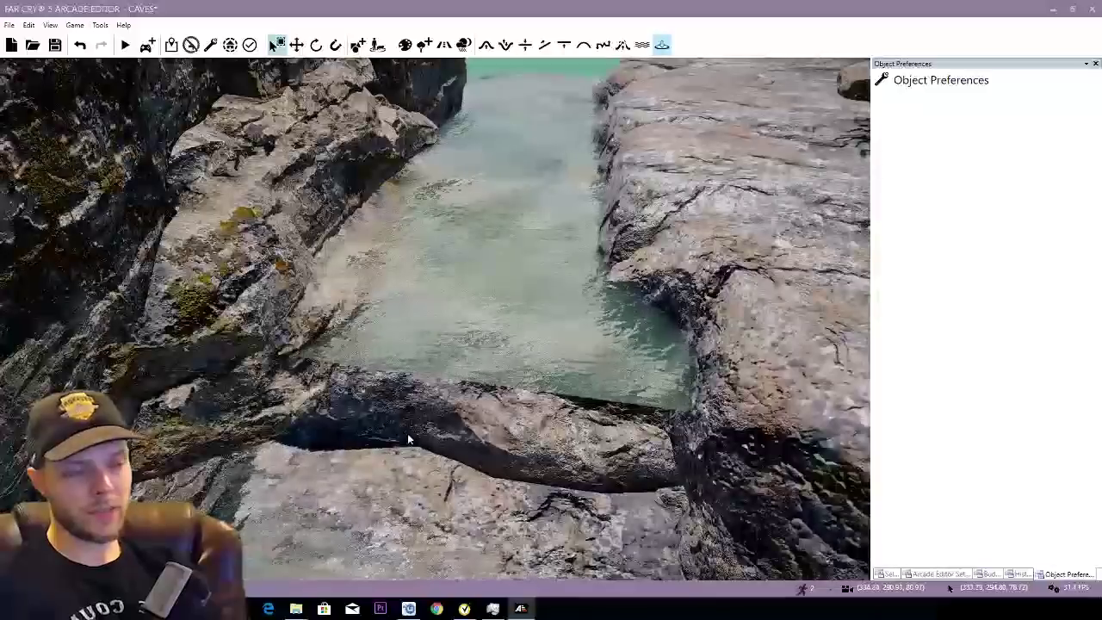
Step: Place Waterfall Drops effects along the ledge between the upper and lower pools
left_click(358, 45)
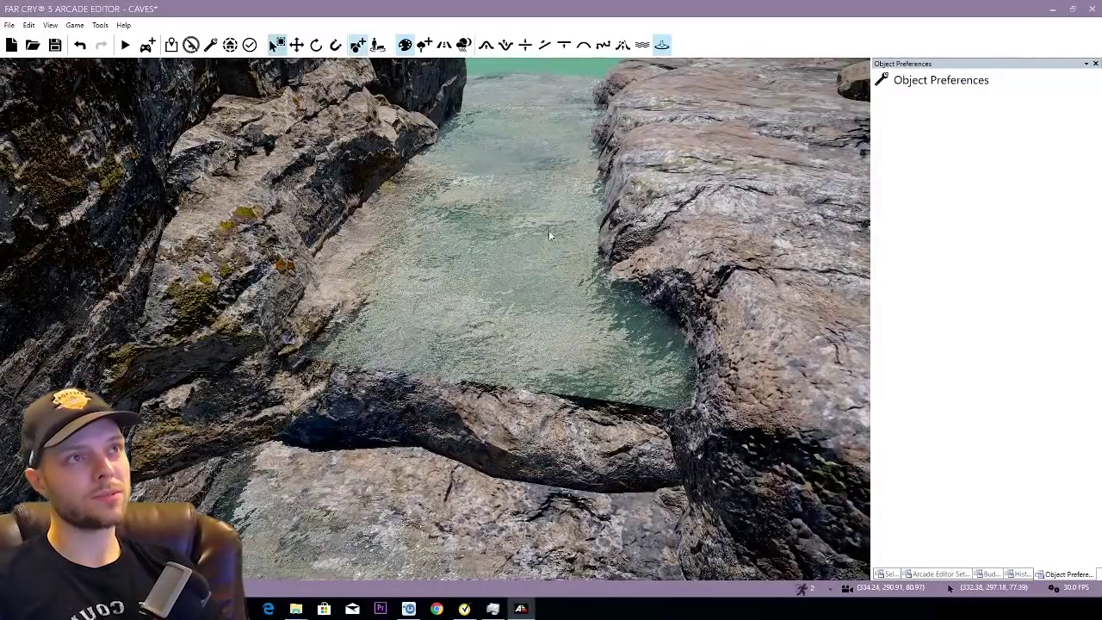
right_click_drag(436, 319, 379, 297)
key("d")
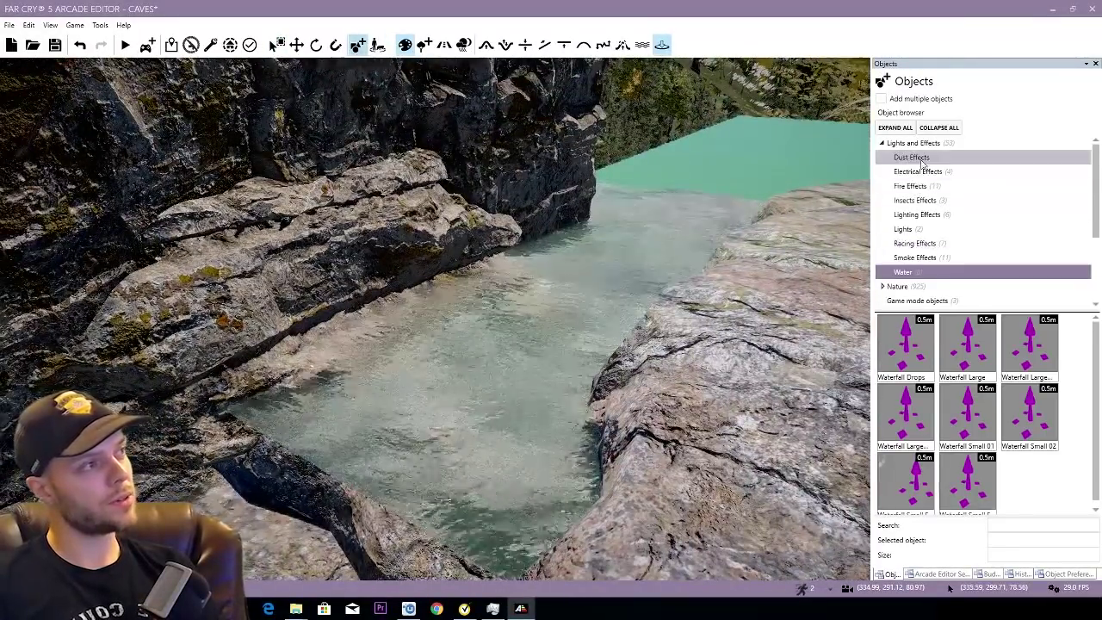
key("d")
right_click_drag(809, 371, 730, 414)
key("s")
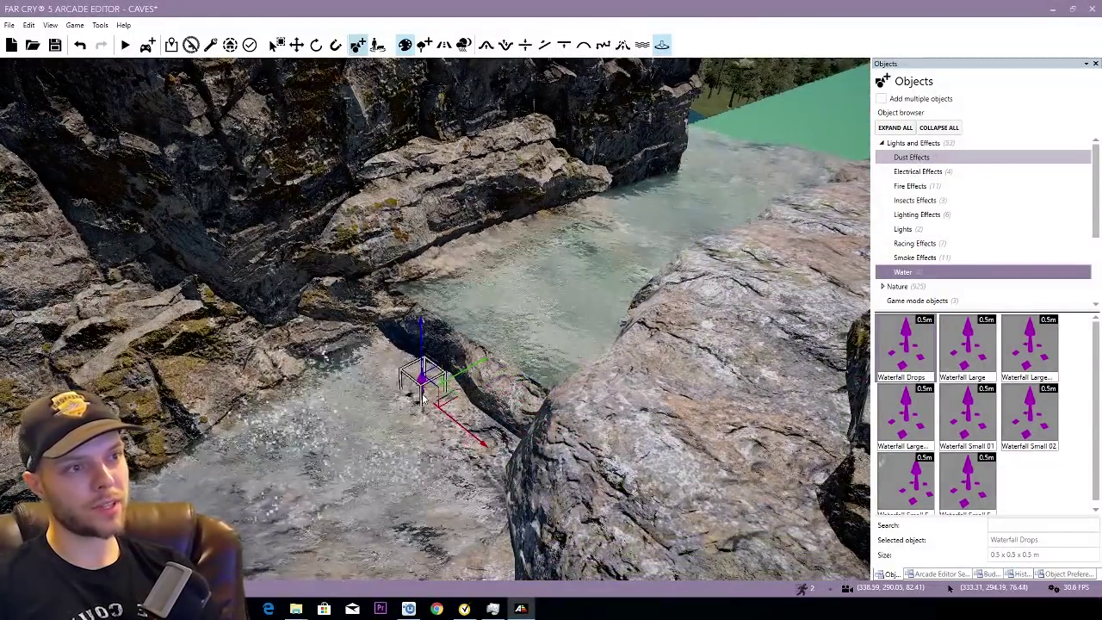
key("s")
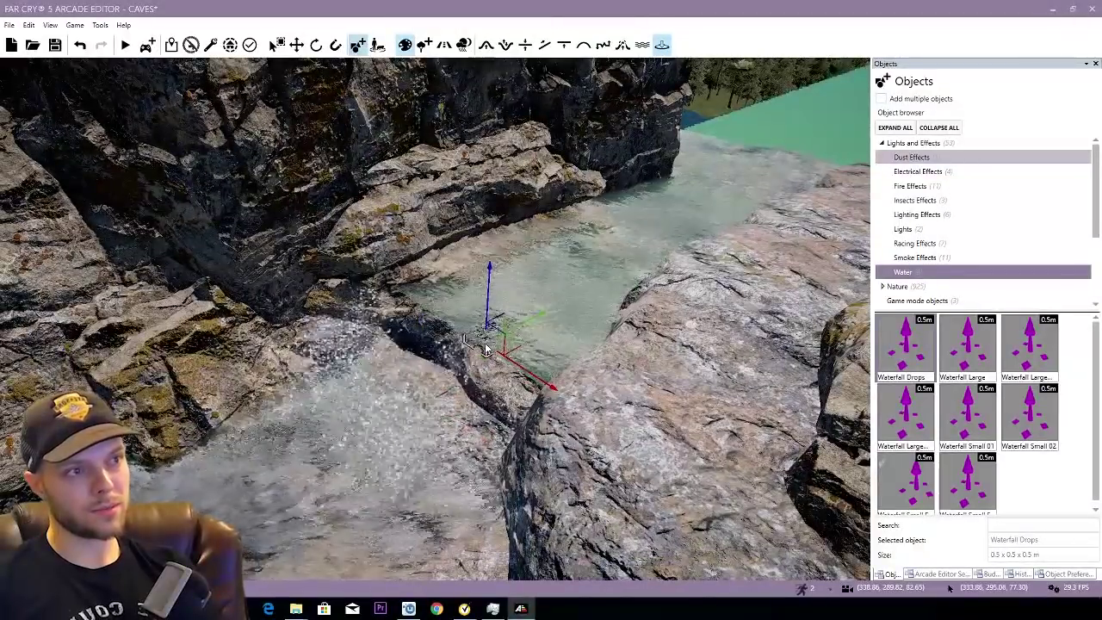
left_click(485, 346)
Step: Place a Waterfall Small Splash Top effect in the lower pool at the foot of the ledge
key("s")
right_click_drag(629, 343, 410, 323)
key("w")
key("w")
key("s")
key("s")
left_click(911, 482)
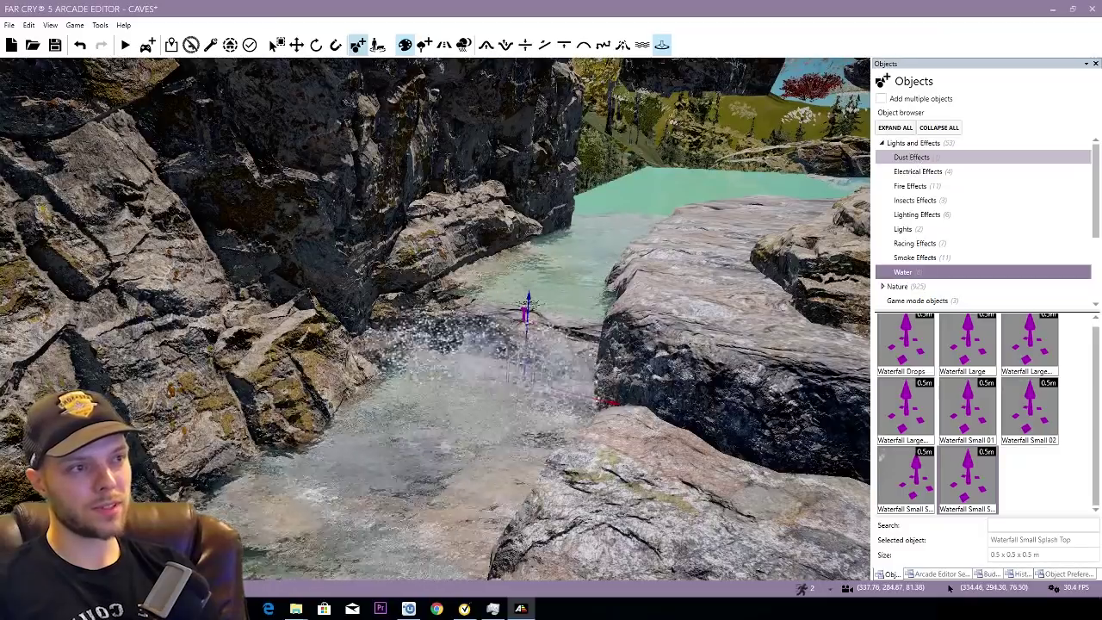
key("w")
right_click_drag(617, 517, 616, 491)
left_click(617, 491)
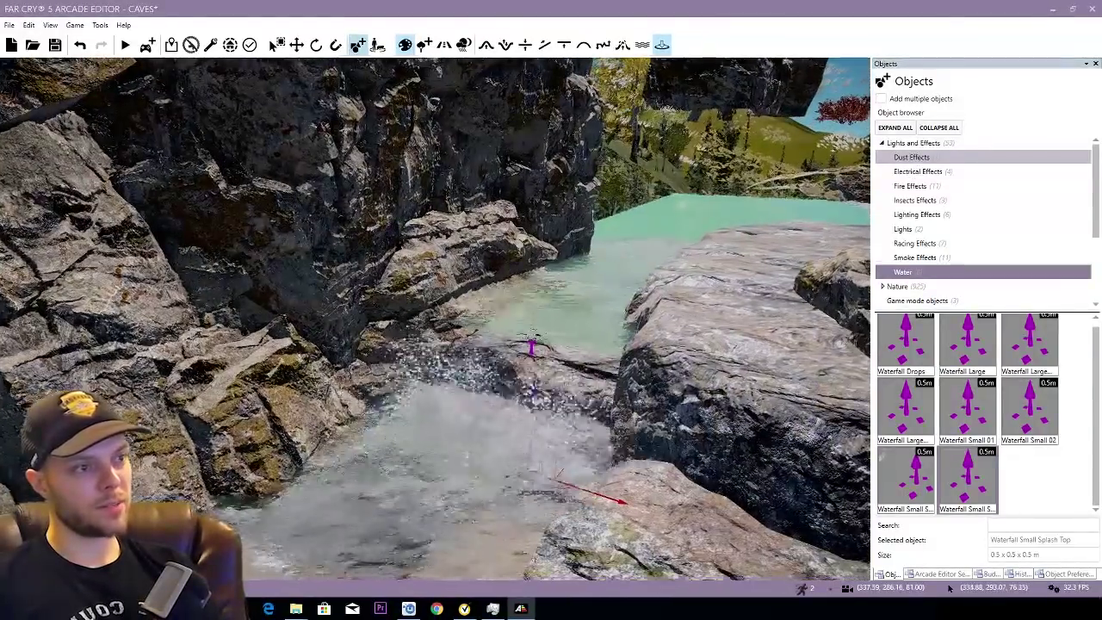
right_click_drag(560, 479, 526, 457)
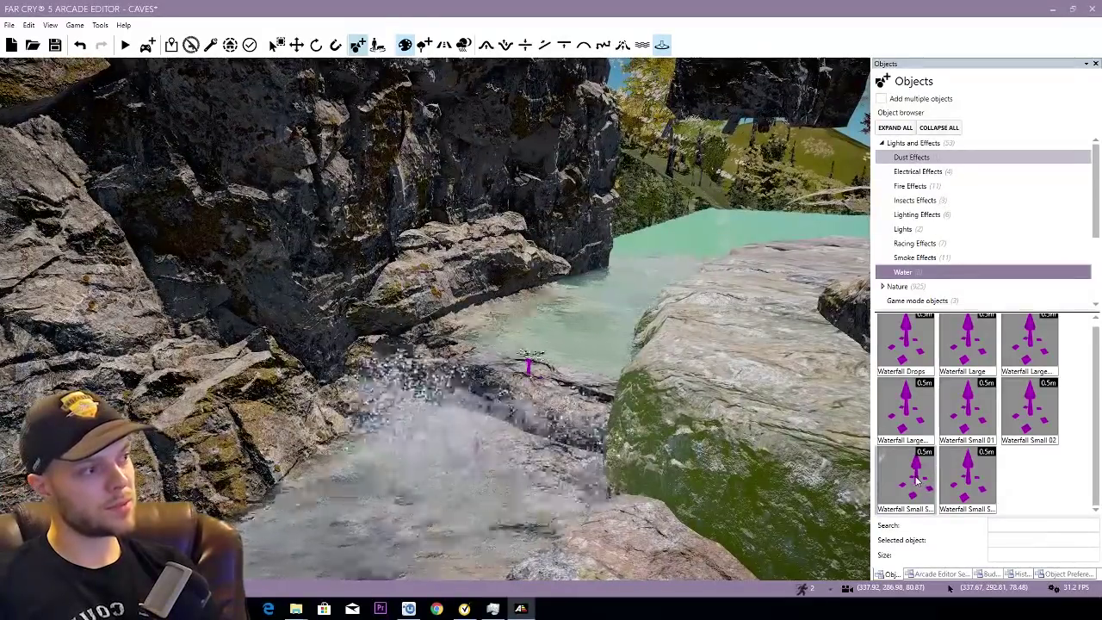
Step: Add a Waterfall Small 01 effect beside the ledge and shift it to the edge of the upper lake
left_click_drag(536, 371, 650, 379)
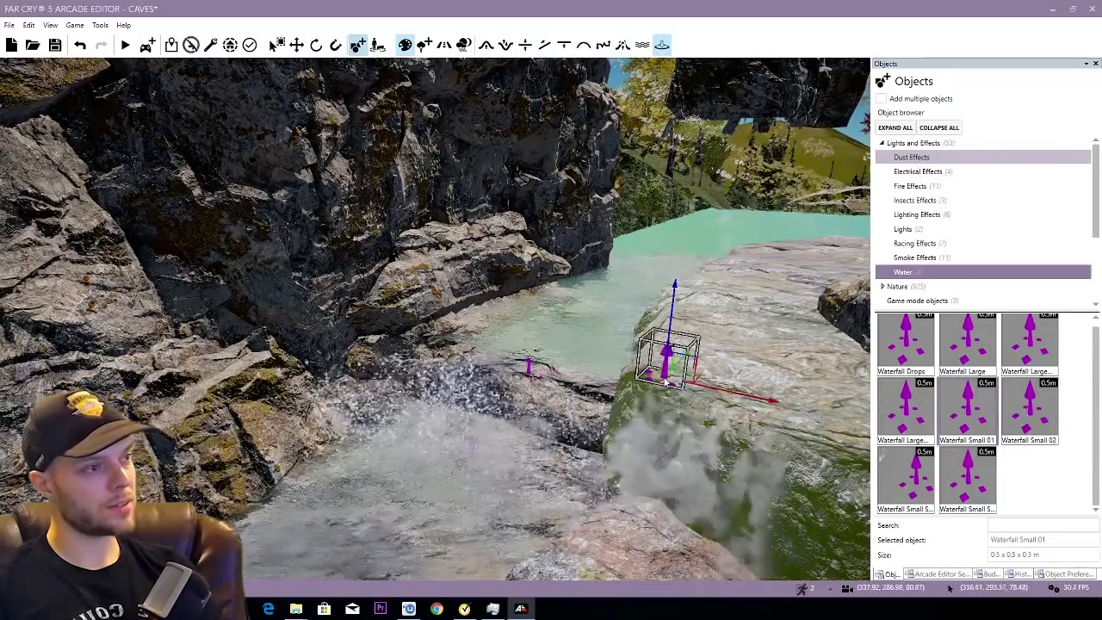
left_click(665, 382)
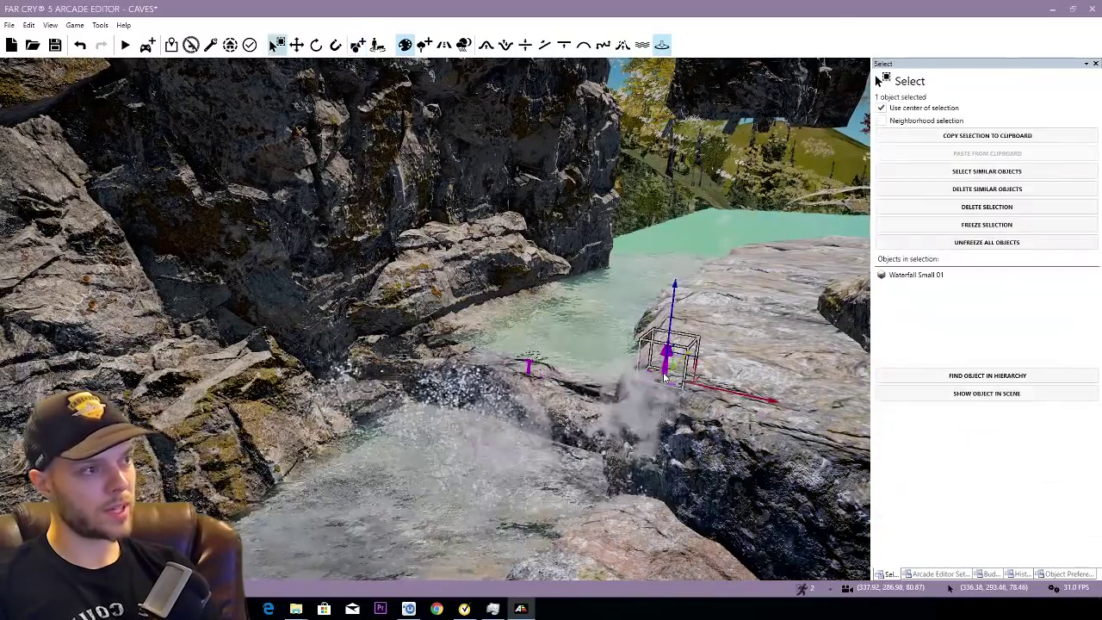
key("w")
key("d")
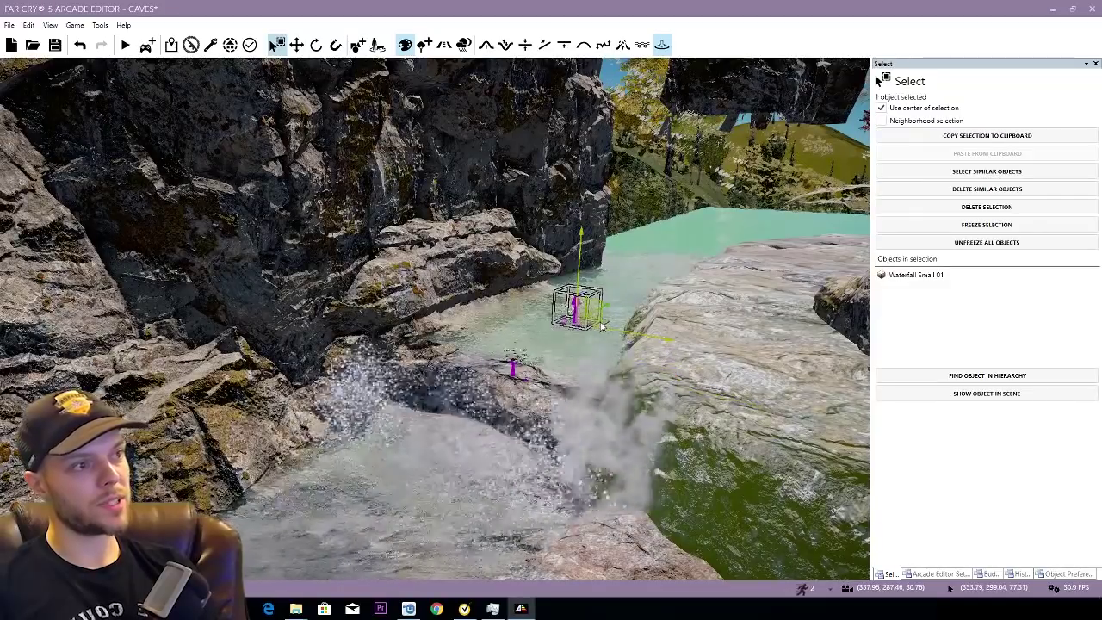
key("w")
right_click_drag(602, 327, 671, 313)
Step: Duplicate the Waterfall Small 01 effect in a row across the full width of the ledge
key("d")
right_click_drag(576, 371, 681, 378)
key("a")
key("w")
key("s")
left_click_drag(457, 306, 291, 311)
key("s")
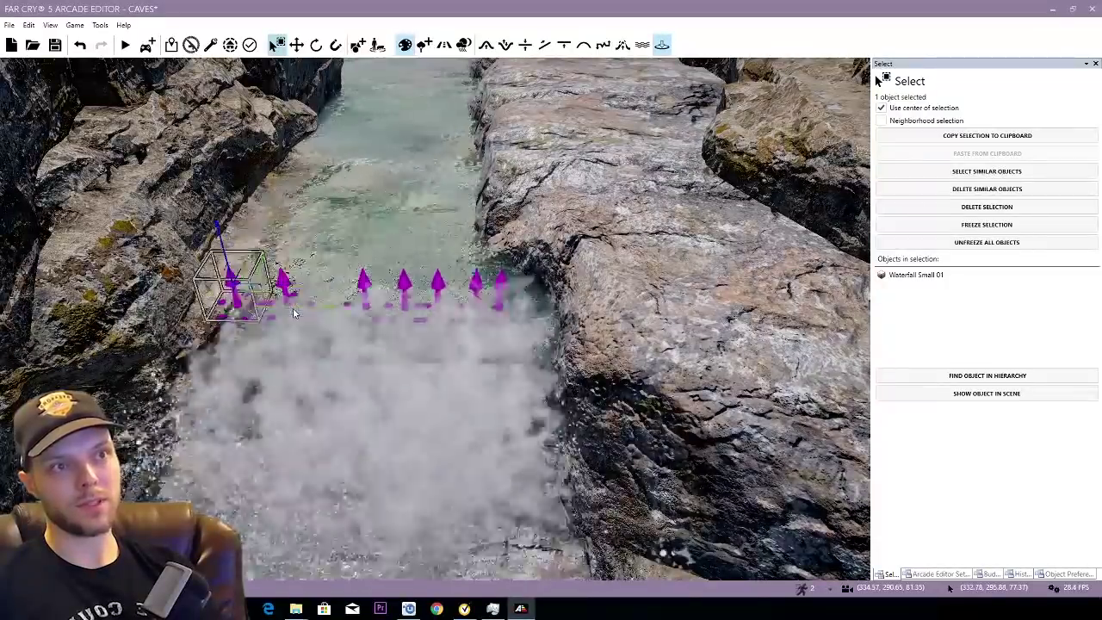
right_click_drag(298, 311, 370, 37)
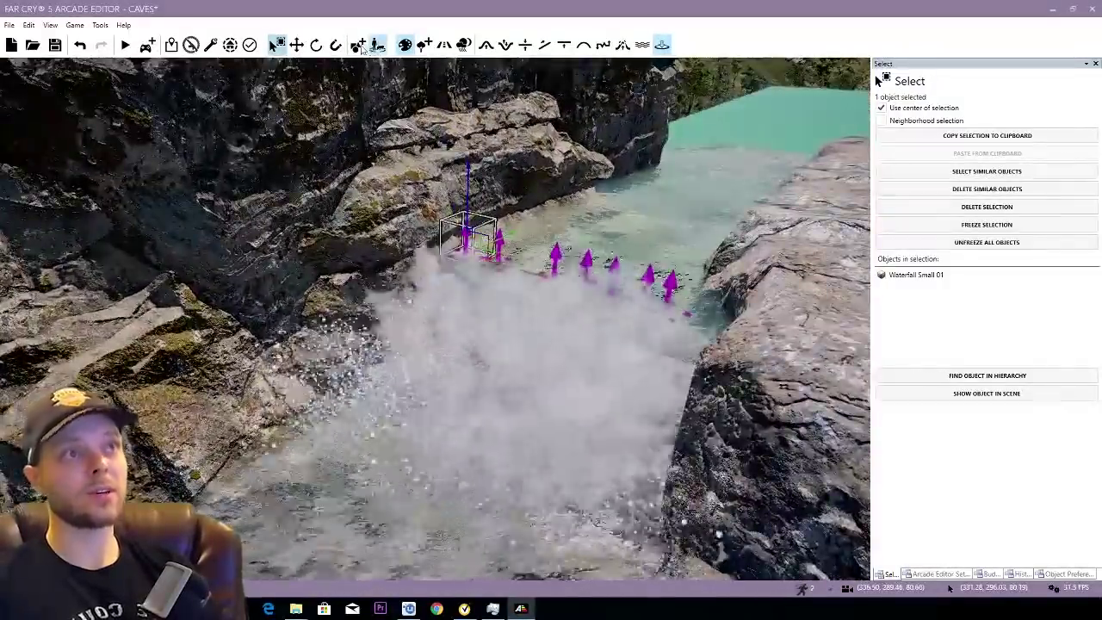
Step: Browse the object library to the Alpine rocks within Nature
left_click(358, 44)
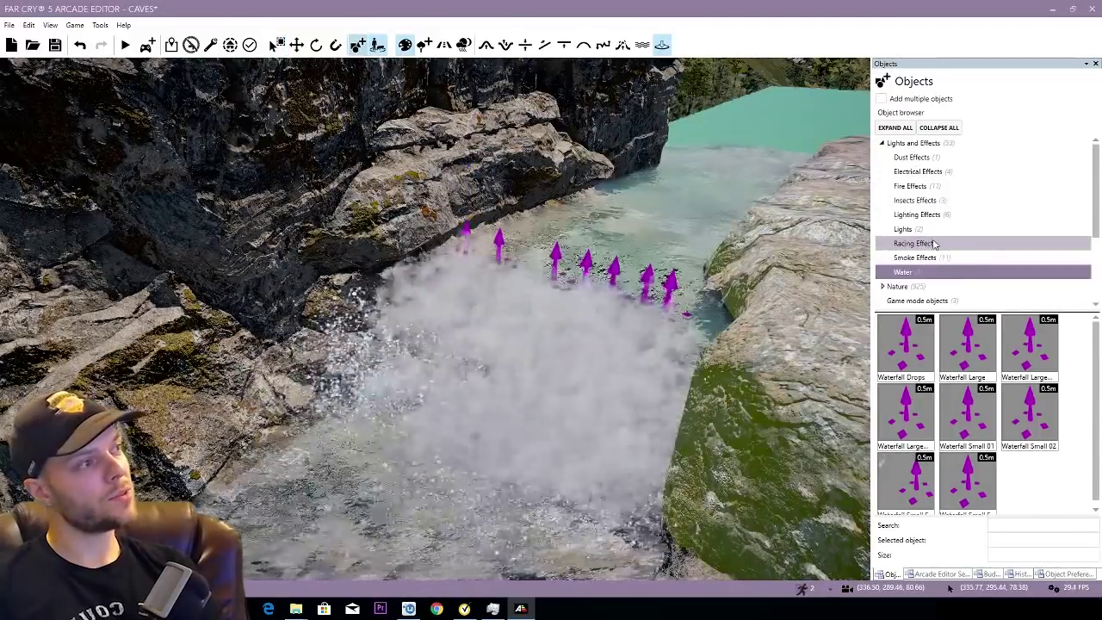
scroll(956, 226, "down", 3)
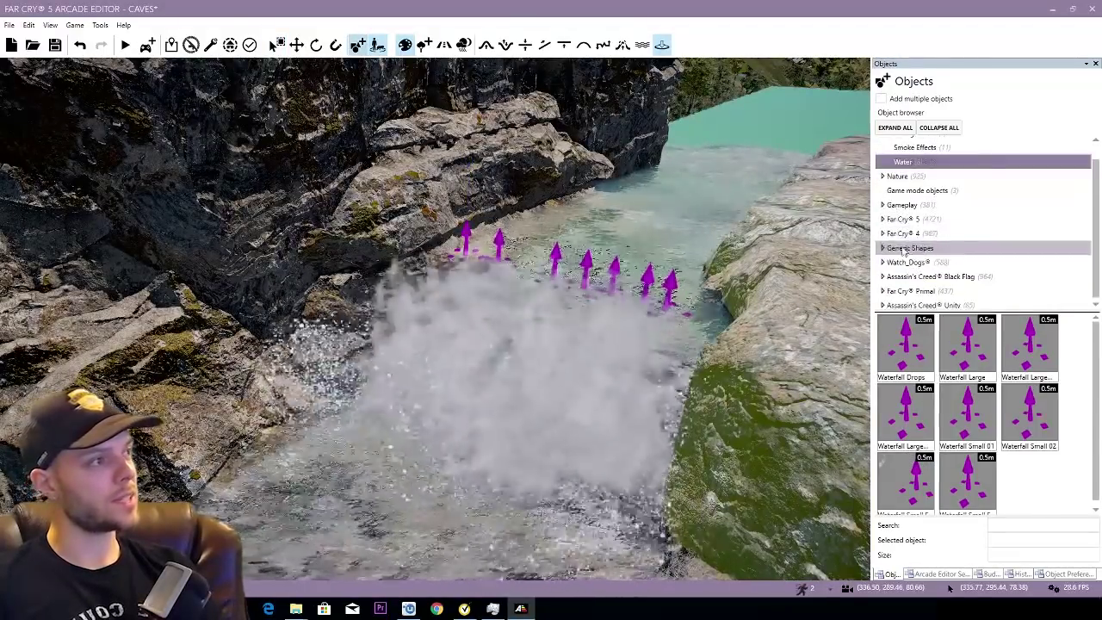
left_click(882, 176)
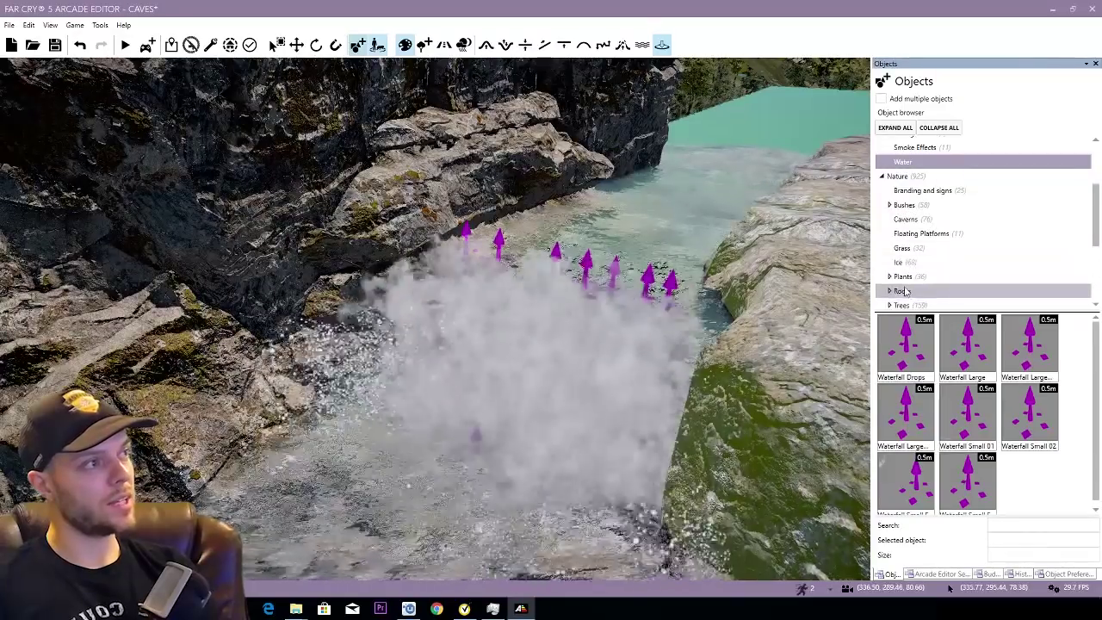
left_click(890, 291)
left_click(915, 305)
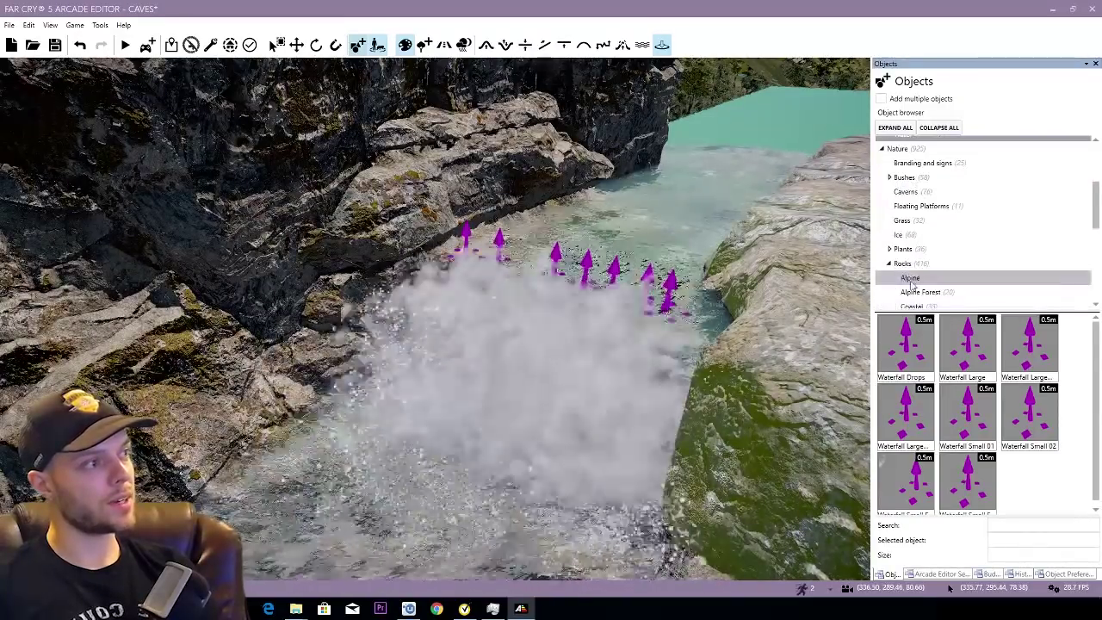
scroll(995, 451, "down", 2)
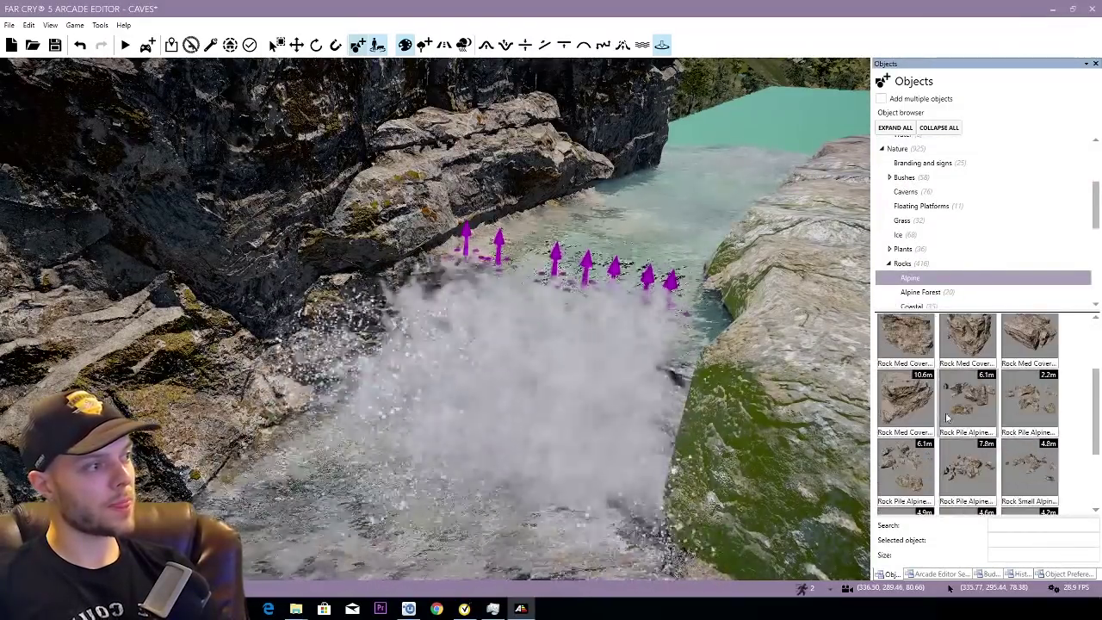
left_click(916, 403)
right_click_drag(516, 438, 591, 355)
key("s")
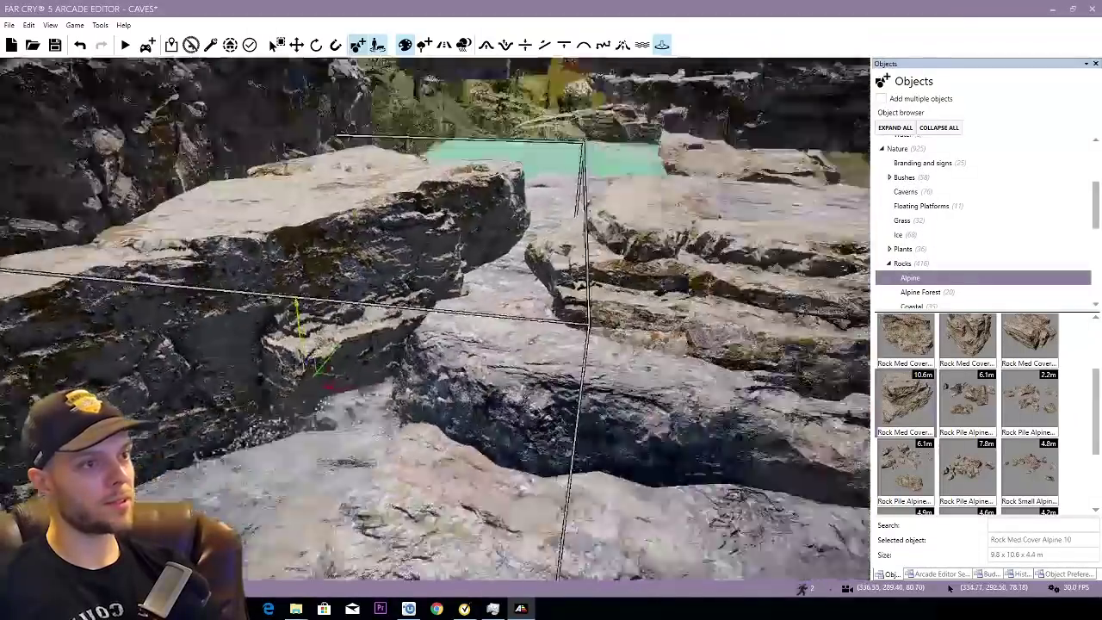
scroll(990, 402, "down", 2)
scroll(990, 402, "up", 4)
Step: Place a Rock Small Cover Alpine 01 in the lower pool in front of the ledge
scroll(990, 401, "down", 11)
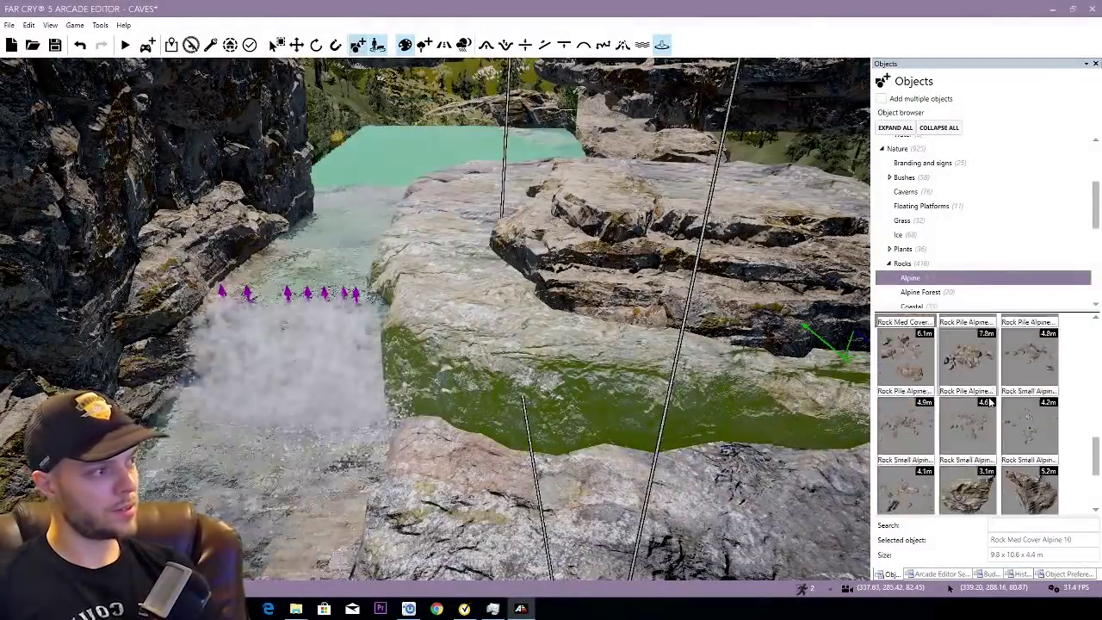
left_click(975, 411)
key("w")
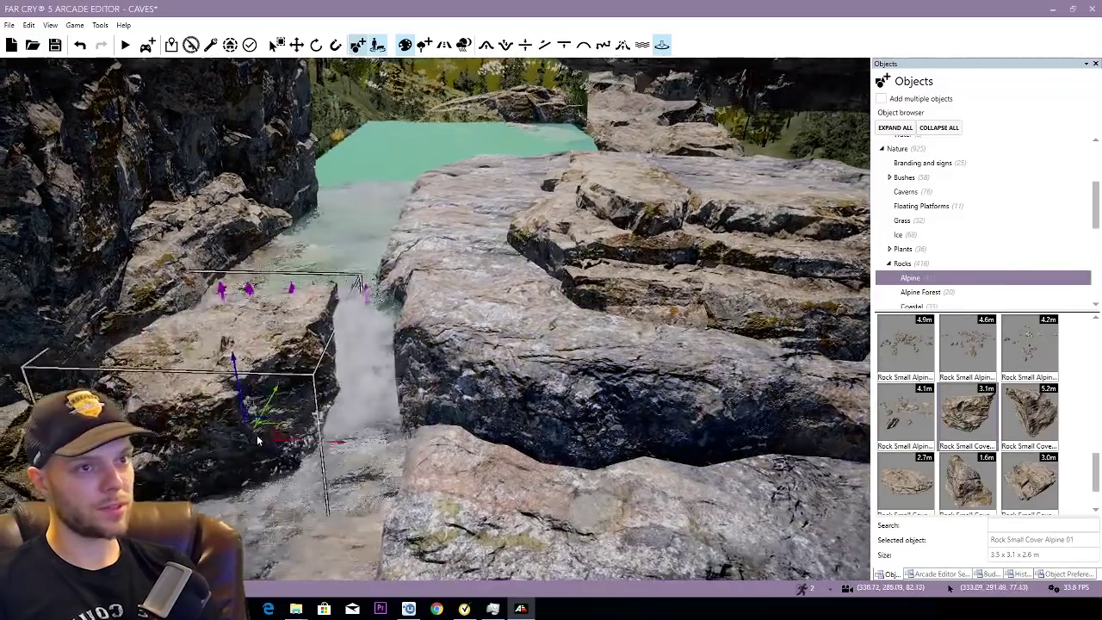
left_click(302, 400)
right_click_drag(261, 390, 209, 388)
key("w")
Step: Rotate the Rock Small Cover Alpine 01 and move it back against the ledge under the waterfall
key("3")
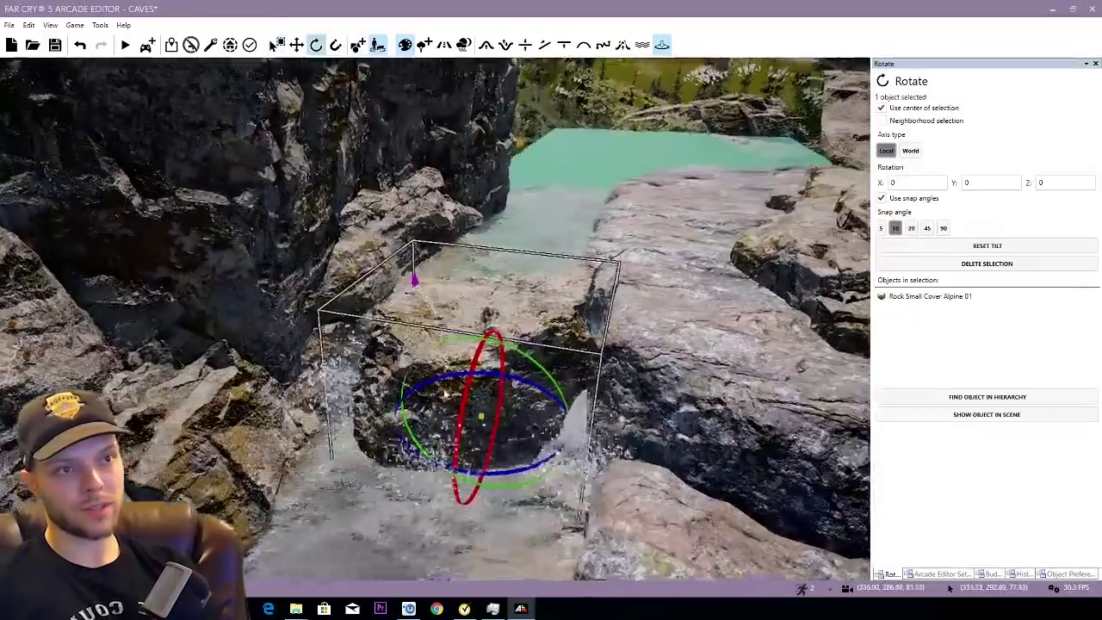
left_click_drag(485, 377, 538, 387)
key("2")
key("w")
right_click_drag(488, 408, 331, 414)
left_click_drag(310, 420, 415, 431)
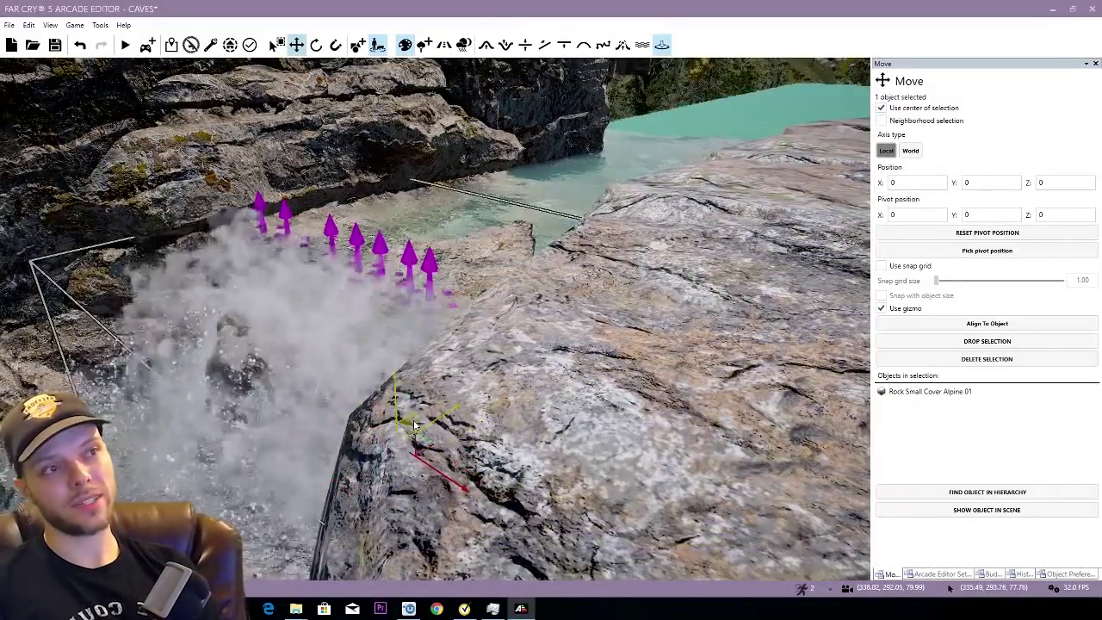
Step: Adjust the small alpine rock's rotation so it sits behind the waterfall mist between the side rocks
key("a")
right_click_drag(415, 431, 448, 412)
key("3")
left_click_drag(413, 409, 413, 384)
key("2")
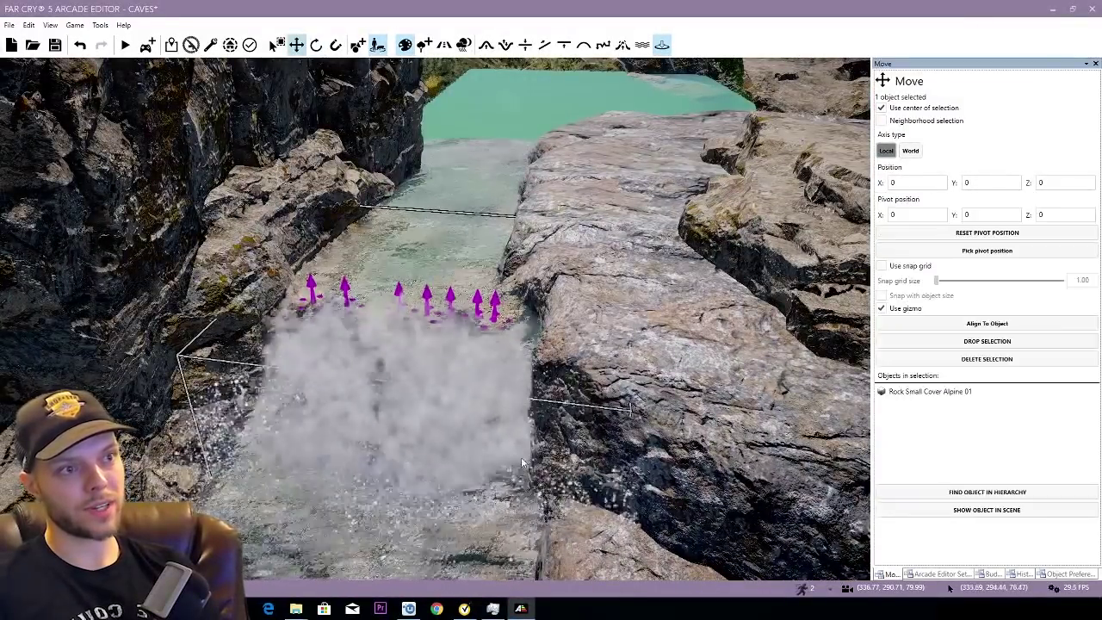
right_click_drag(437, 485, 353, 482)
key("s")
right_click_drag(479, 454, 499, 379)
key("s")
mouse_move(454, 422)
right_mouse_down()
mouse_move(508, 482)
mouse_move(454, 422)
right_mouse_up()
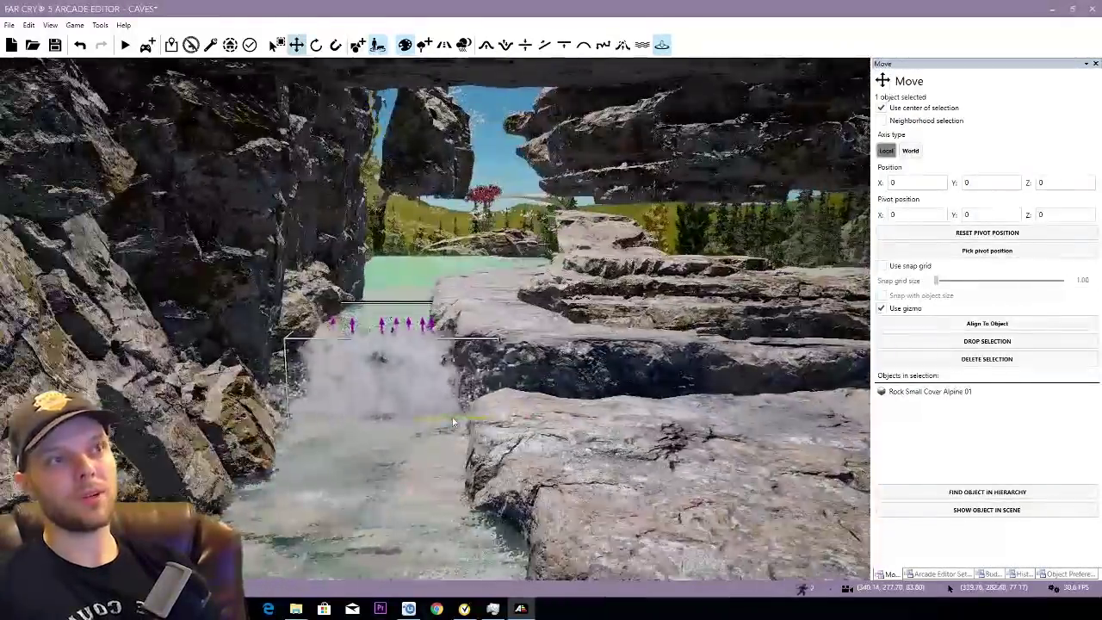
Step: Move the Platform Floor Large beside the lower pool away from the waterfall, towards the near rocks
right_click_drag(367, 435, 482, 413)
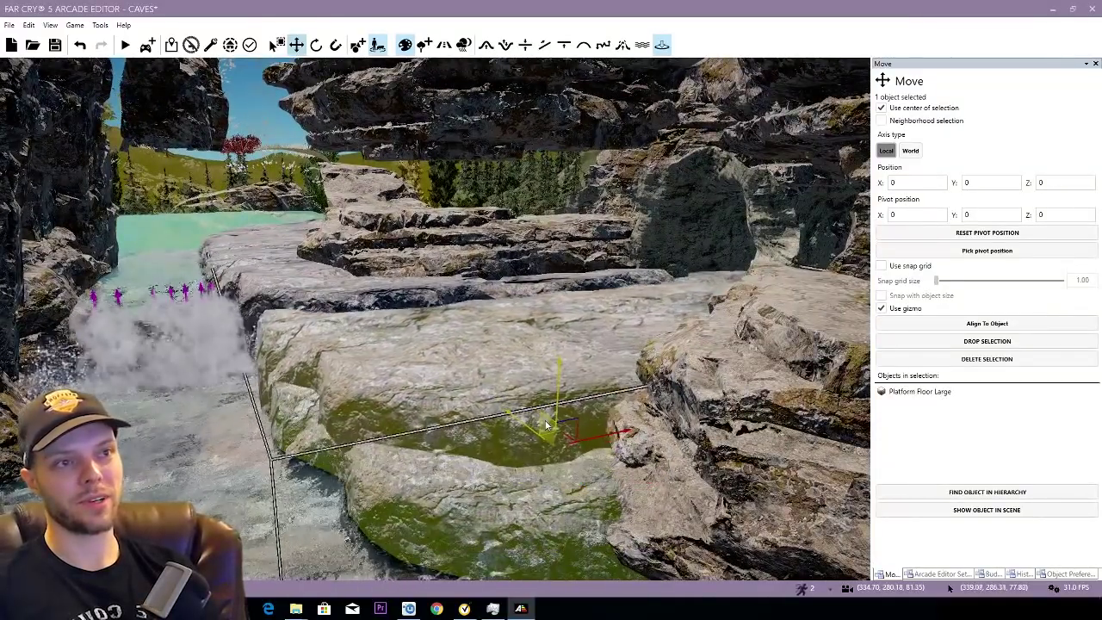
key("e")
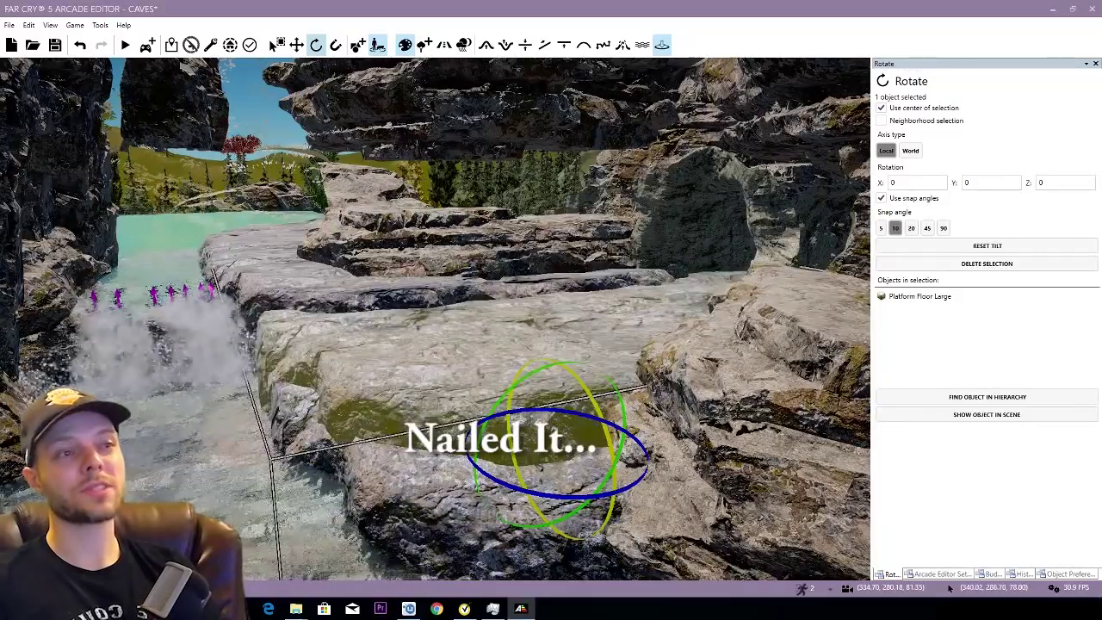
key("w")
scroll(551, 410, "down", 2)
left_click_drag(541, 412, 650, 508)
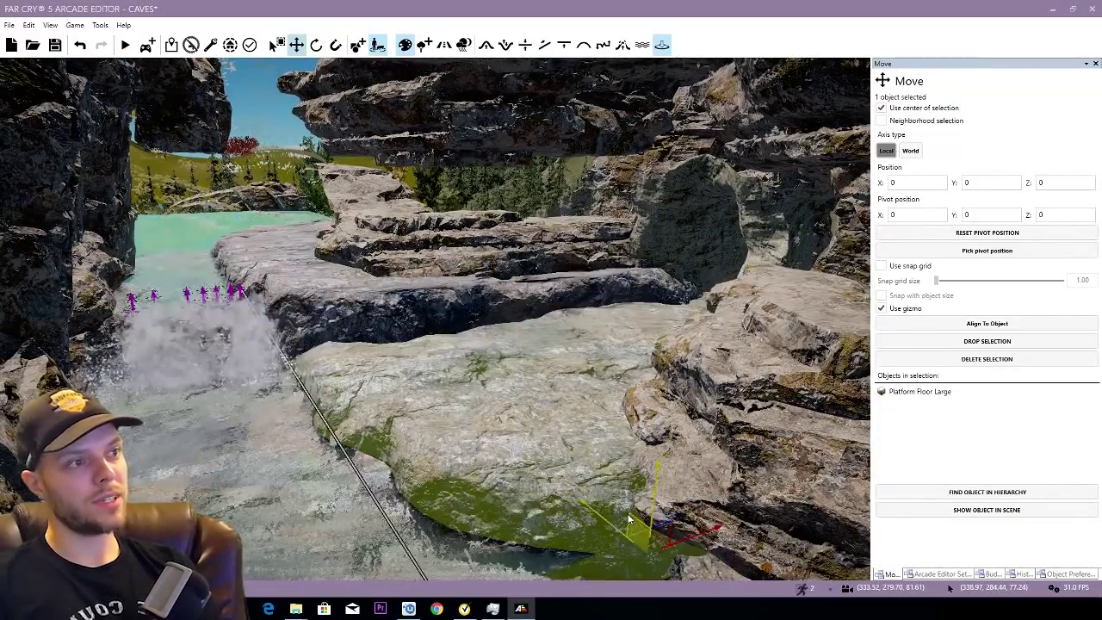
Step: Place a Rock Large Alpine 01 in the open gap between the lake and the cave wall beside the pool
scroll(662, 541, "down", 2)
right_click_drag(661, 542, 615, 460)
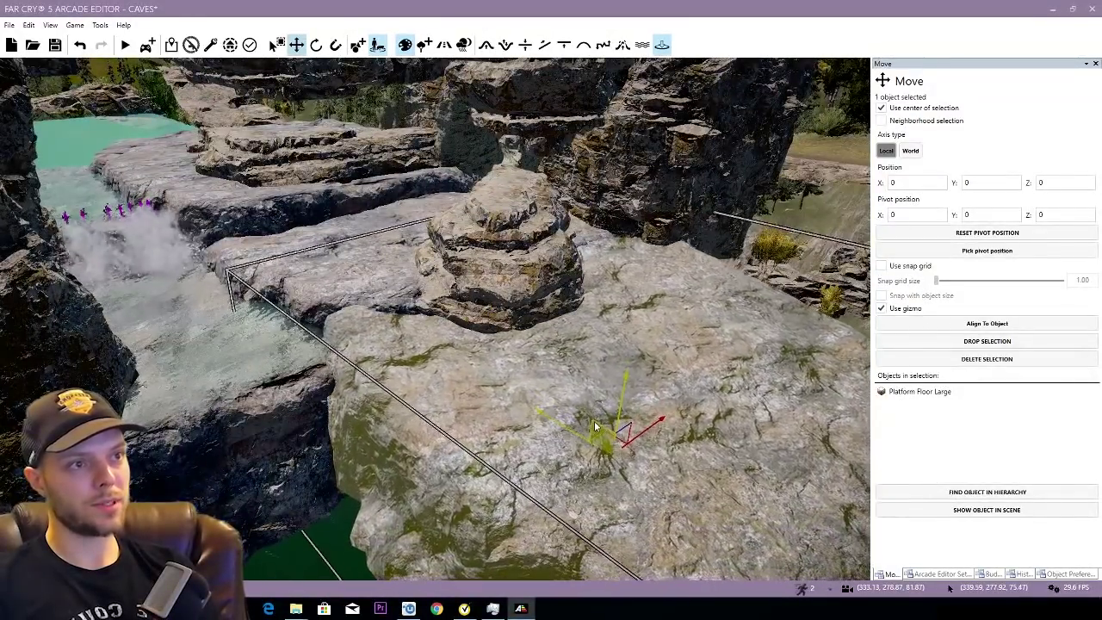
key("w")
right_click_drag(595, 423, 499, 361)
key("w")
key("Escape")
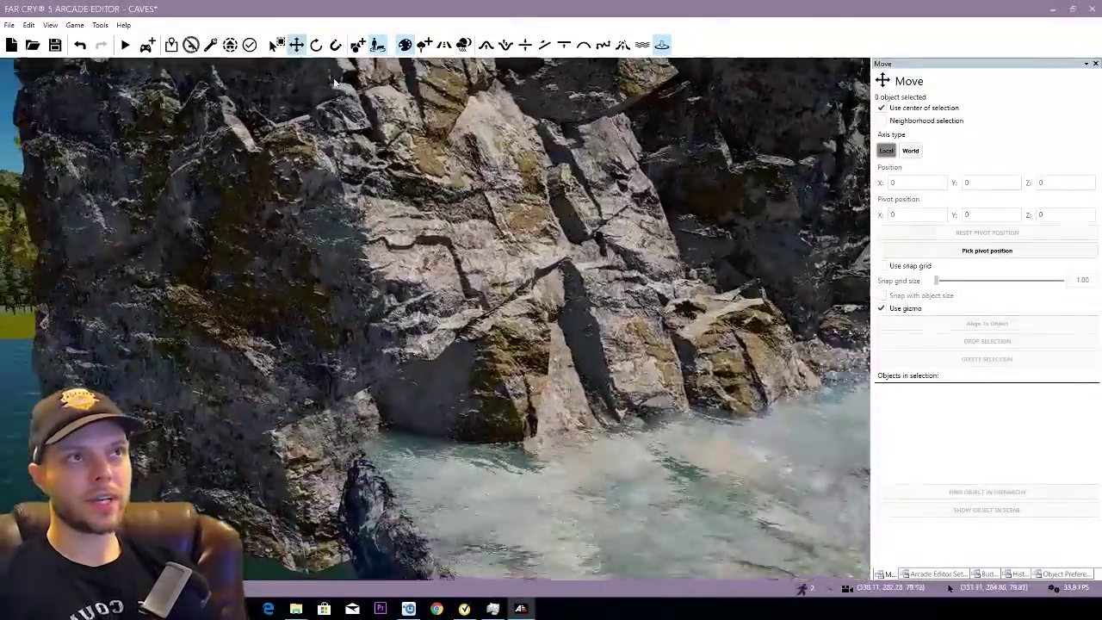
key("s")
right_click_drag(483, 256, 417, 272)
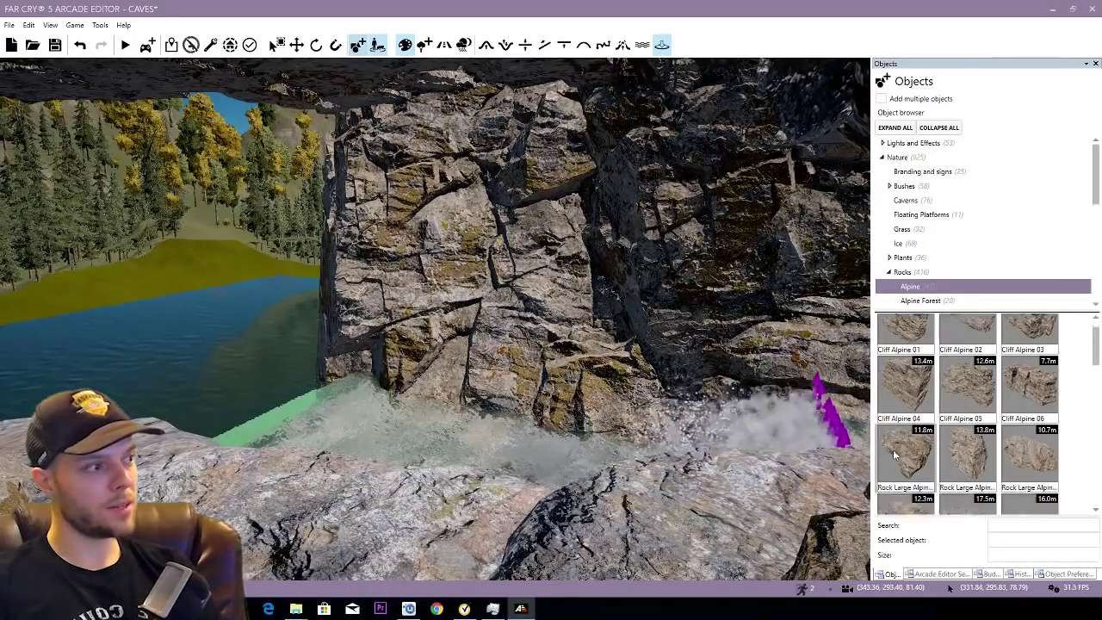
scroll(980, 415, "down", 2)
left_click(913, 403)
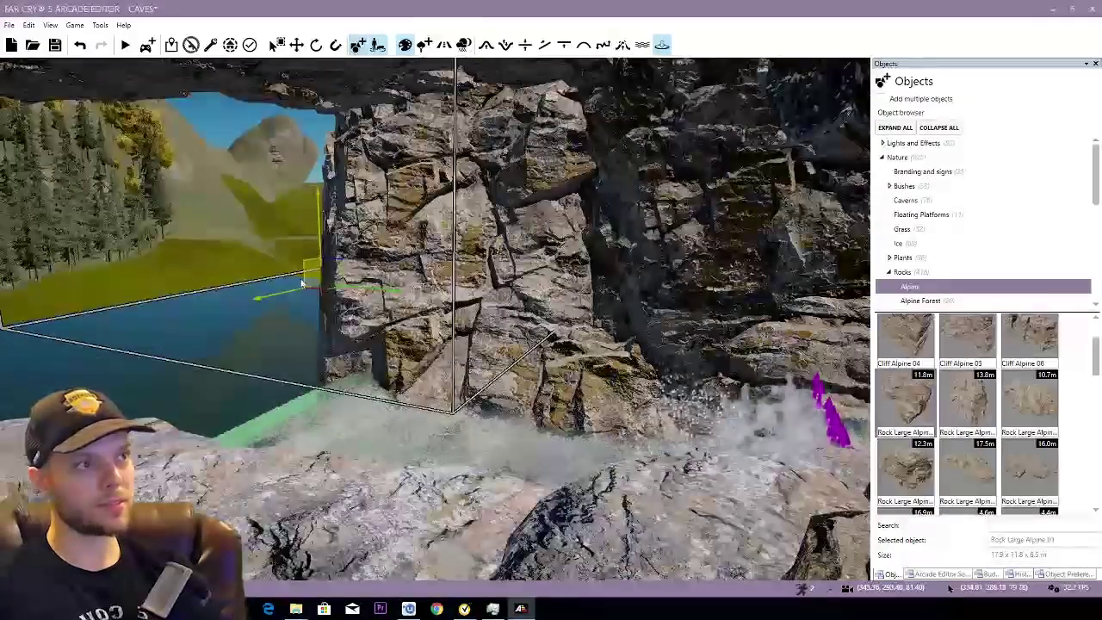
left_click(351, 259)
Step: Raise the Rock Large Alpine 01 against the edge of the cave wall to cover the lake-side gap
right_click_drag(358, 257, 338, 245)
key("d")
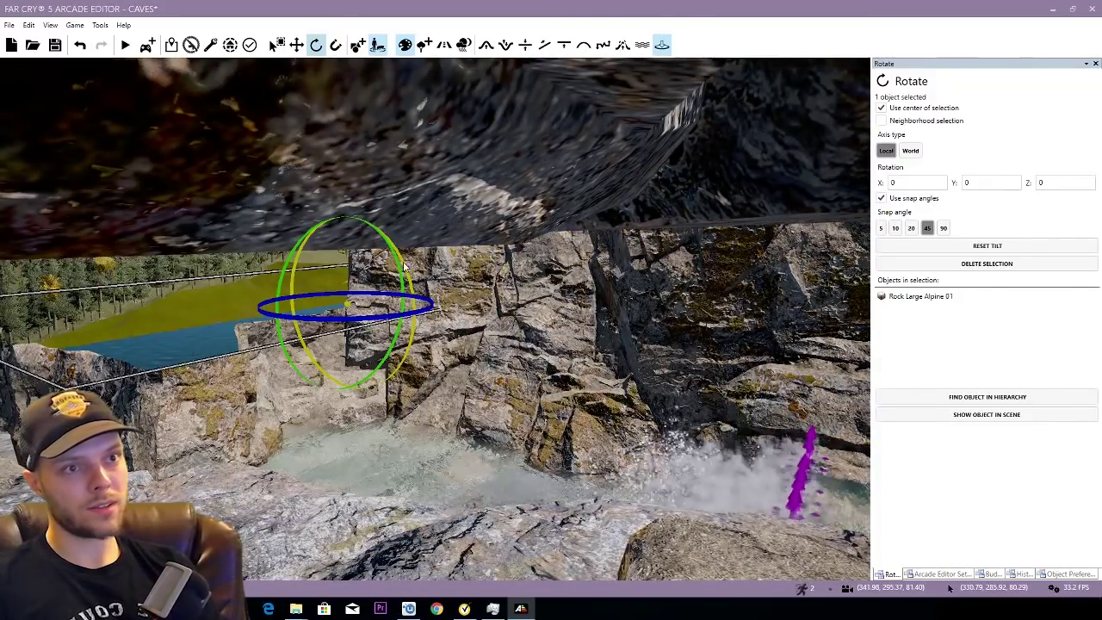
key("2")
key("a")
right_click_drag(405, 267, 384, 284)
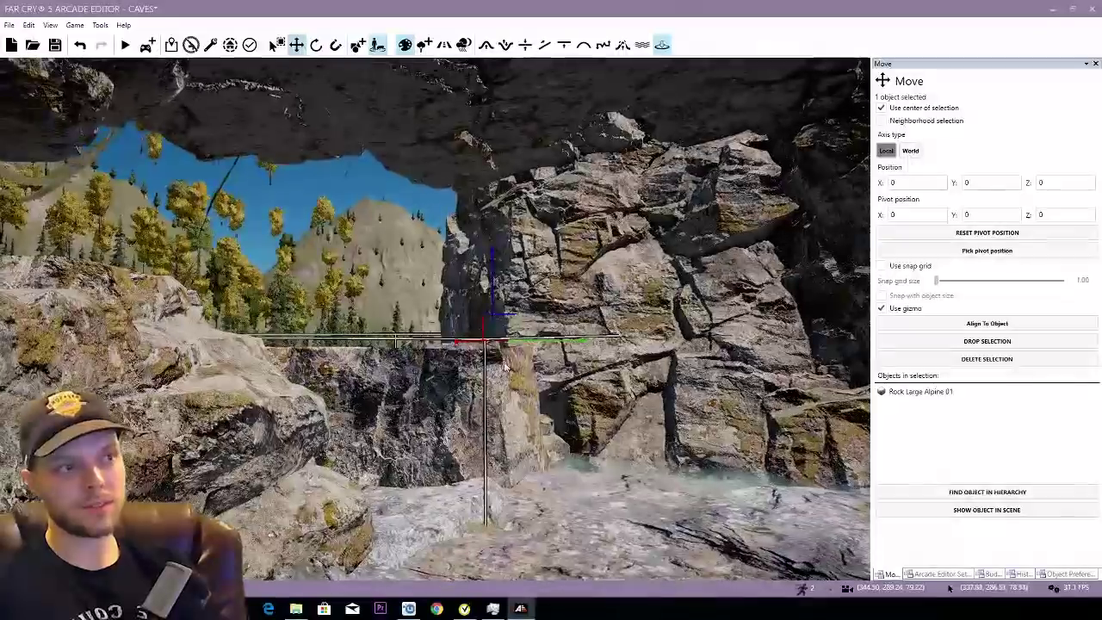
left_click_drag(515, 324, 556, 146)
right_click_drag(556, 147, 533, 143)
key("d")
key("a")
Step: Fine-tune the Rock Large Alpine 01's position so it blends into the adjoining cave wall beneath the ceiling
left_click_drag(533, 143, 570, 182)
right_click_drag(569, 183, 552, 153)
key("a")
key("a")
left_click_drag(515, 202, 526, 207)
key("w")
right_click_drag(526, 208, 495, 207)
key("s")
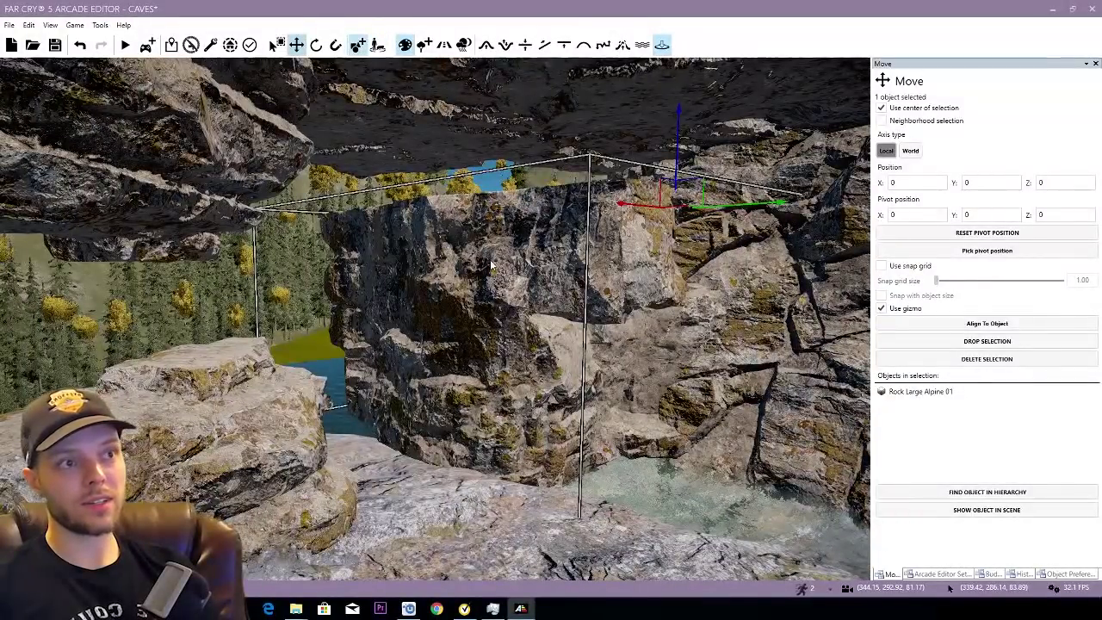
Step: Place a Rock Med Cover Alpine 02 in the remaining opening beside the Rock Large Alpine 01
right_click_drag(492, 265, 392, 277)
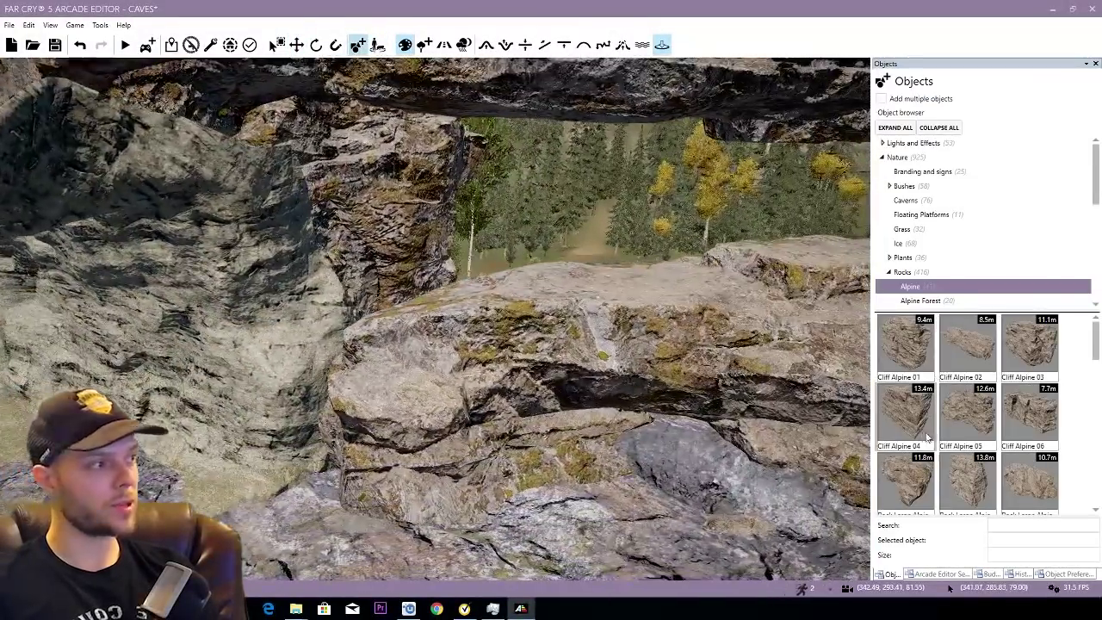
scroll(948, 439, "down", 4)
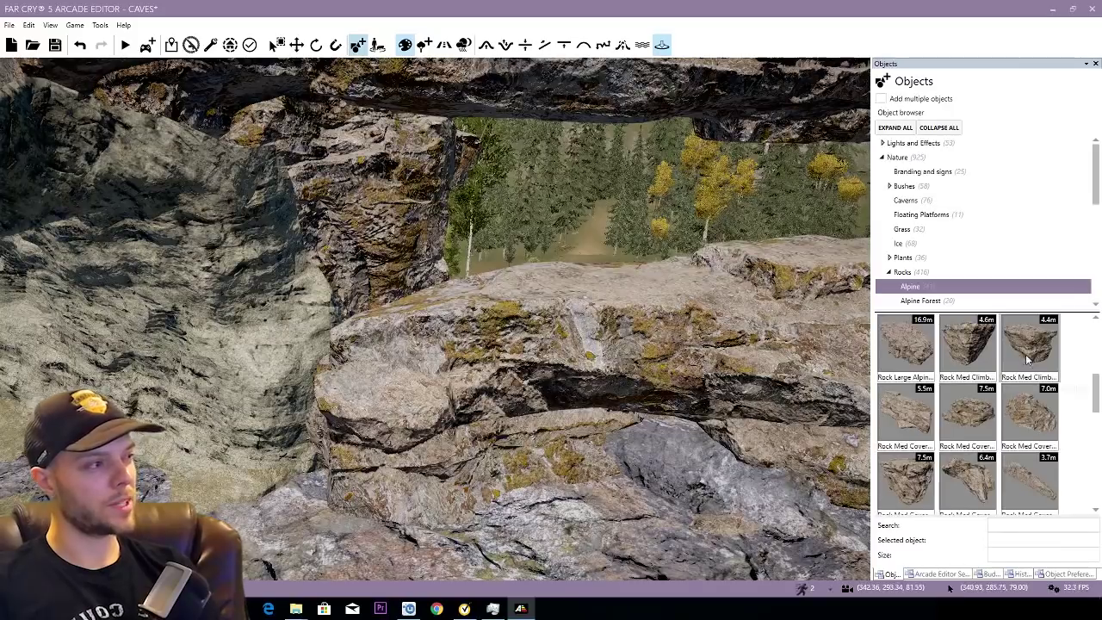
left_click(904, 414)
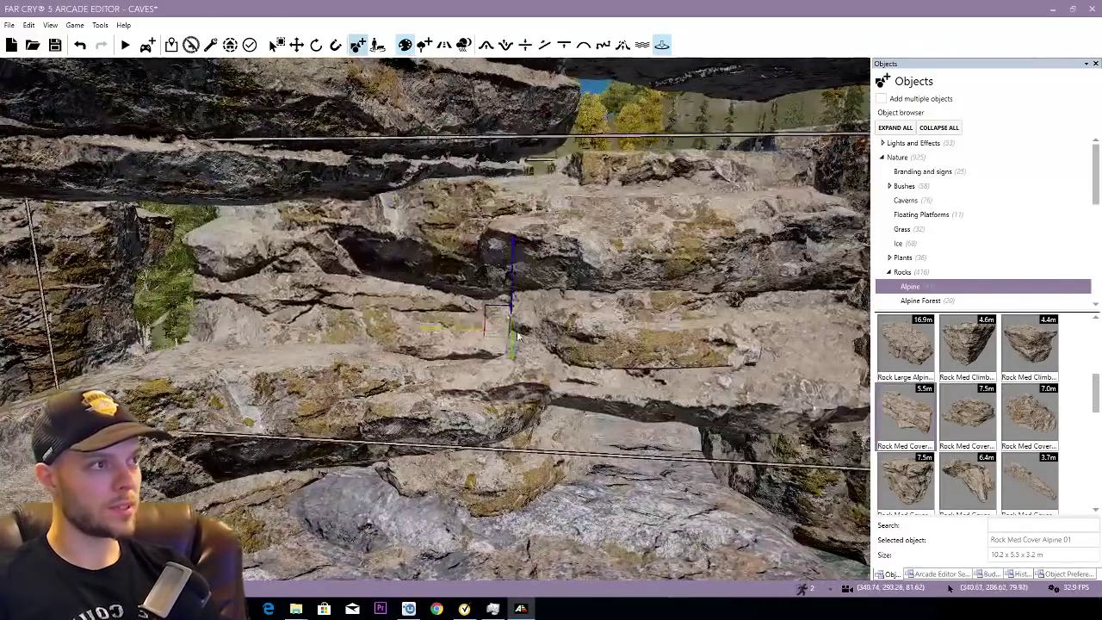
left_click(967, 414)
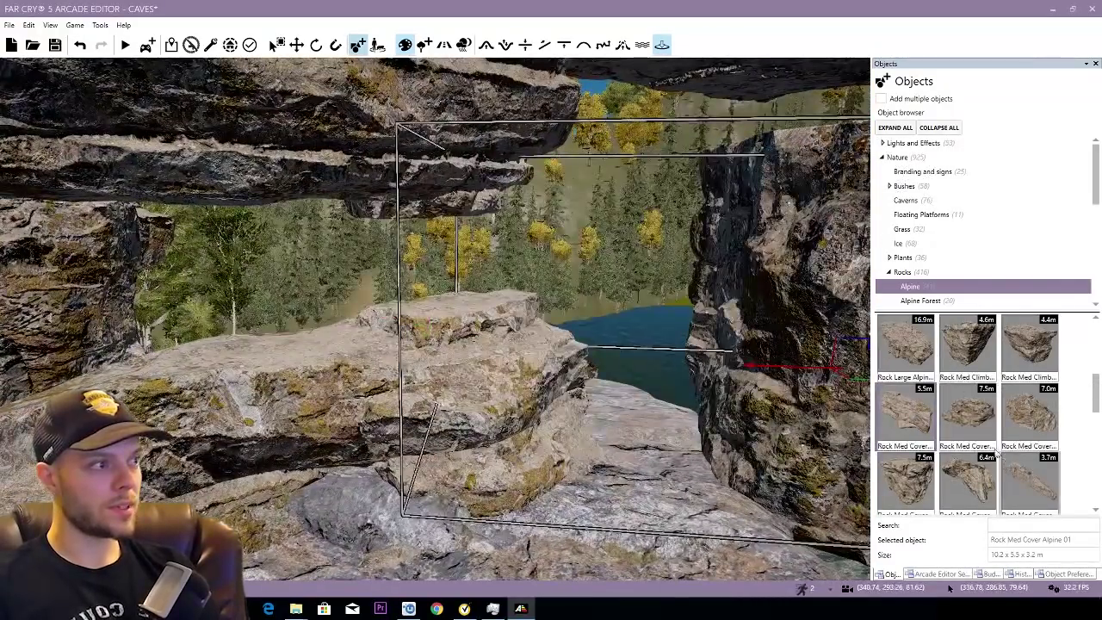
left_click(519, 355)
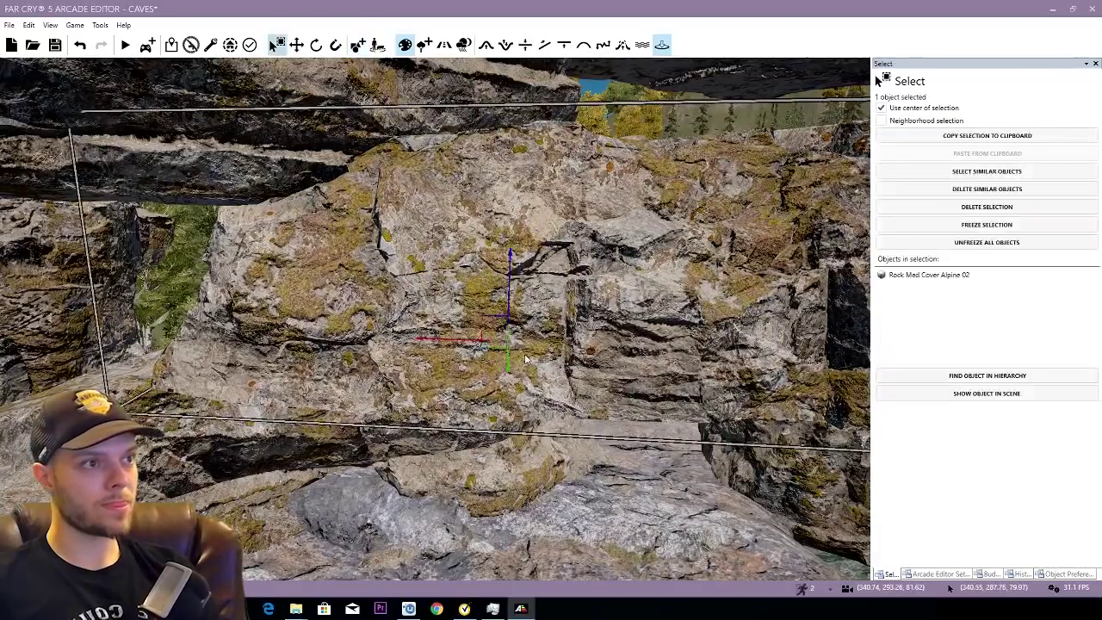
Step: Rotate the Rock Med Cover Alpine 02 and shift it into the gap next to the large alpine rock
key("e")
left_click_drag(515, 327, 551, 328)
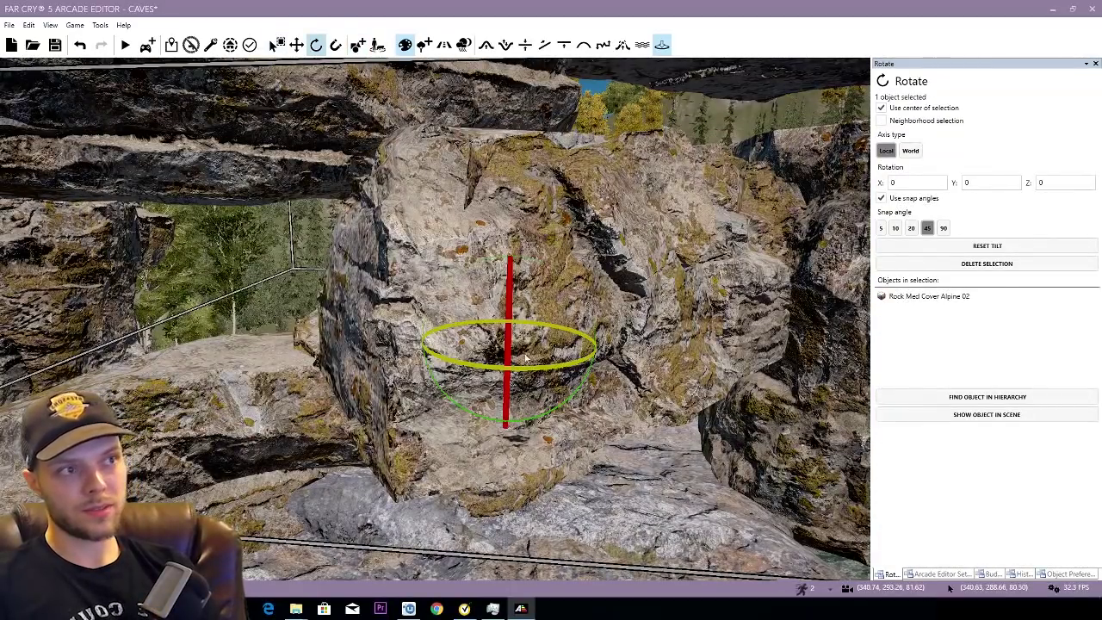
key("w")
left_click_drag(495, 352, 215, 316)
left_click_drag(241, 266, 620, 294)
key("e")
key("w")
left_click_drag(500, 309, 520, 301)
right_click_drag(521, 301, 525, 276)
Step: Deselect the medium cover rock and place a Cliff Alpine 02 along the cave wall near the waterfall
key("w")
key("w")
right_click_drag(439, 310, 594, 307)
key("w")
right_click_drag(413, 327, 578, 154)
key("w")
key("w")
key("Escape")
scroll(975, 366, "down", 2)
scroll(975, 366, "up", 2)
left_click(974, 363)
right_click_drag(435, 409, 591, 326)
key("w")
left_click(531, 370)
left_click(591, 327)
Step: Move the Cliff Alpine 02 up to the cave ceiling, towards the gap above the lake-side rocks
key("3")
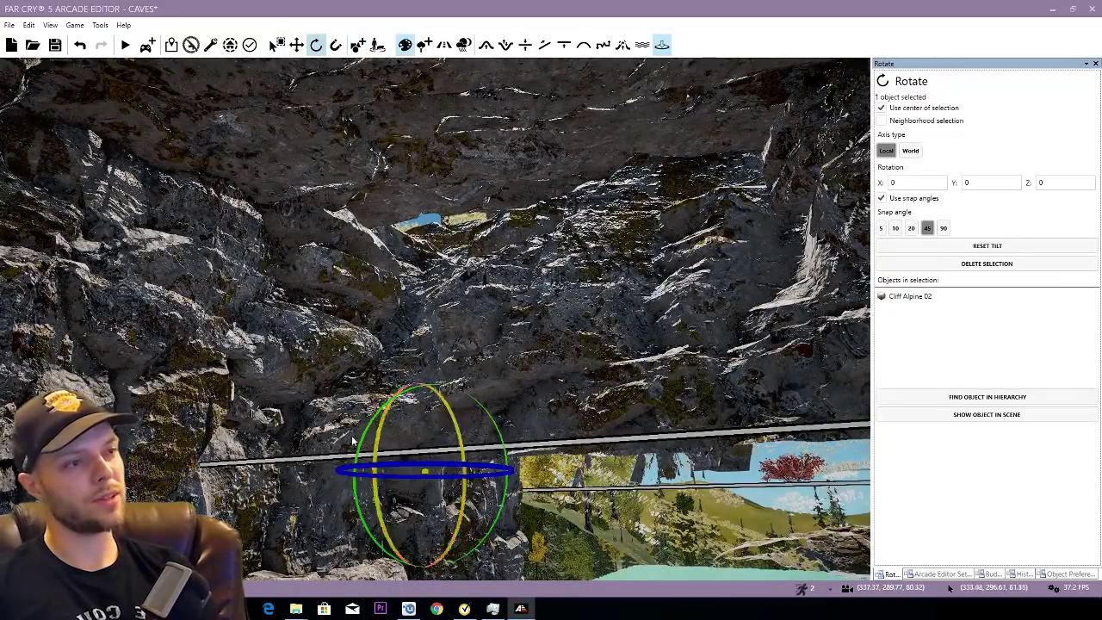
right_click_drag(655, 226, 285, 289)
right_click_drag(319, 326, 323, 297)
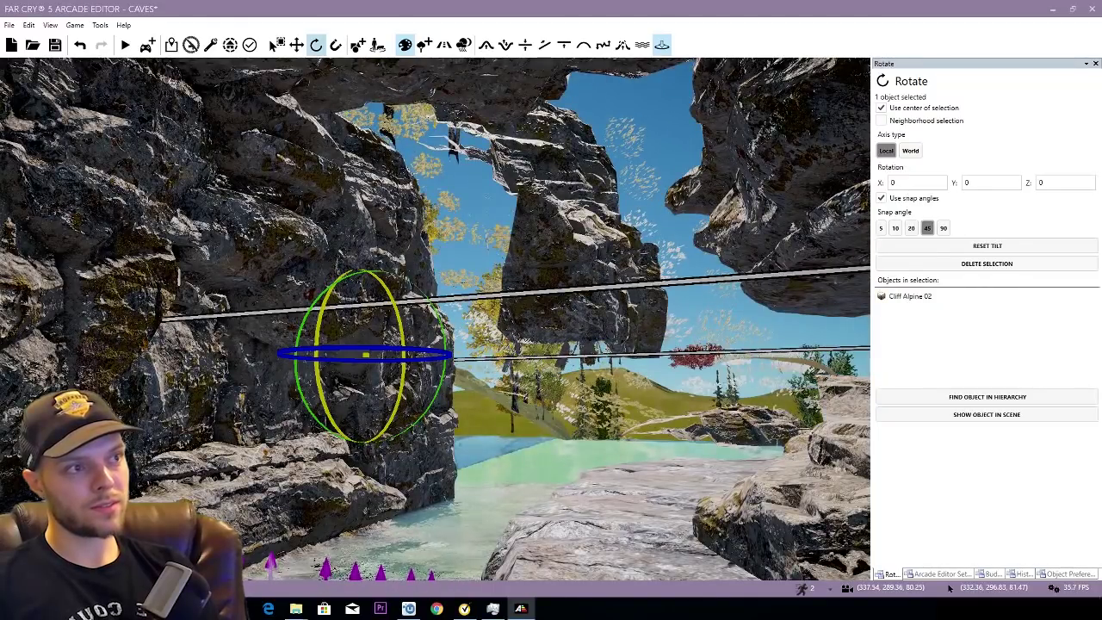
key("w")
left_click_drag(368, 298, 372, 185)
key("w")
right_click_drag(372, 185, 432, 284)
key("s")
left_click_drag(497, 372, 388, 247)
right_click_drag(403, 275, 523, 225)
key("w")
key("w")
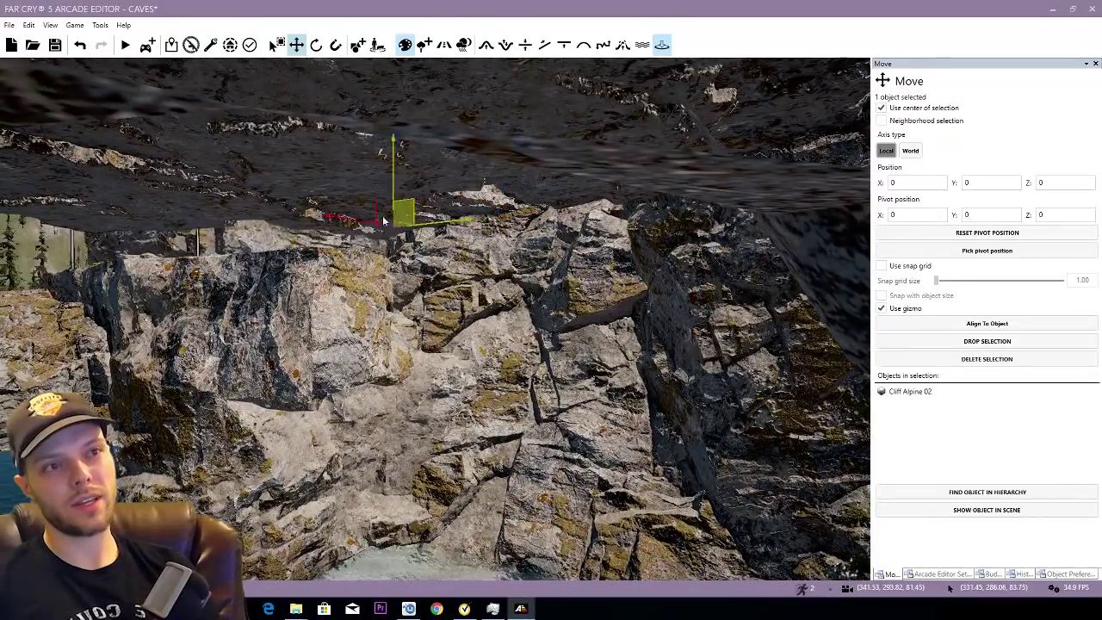
Step: Position the Cliff Alpine 02 across the gap between the ceiling and the Rock Large Alpine 01
right_click_drag(338, 248, 261, 229)
key("w")
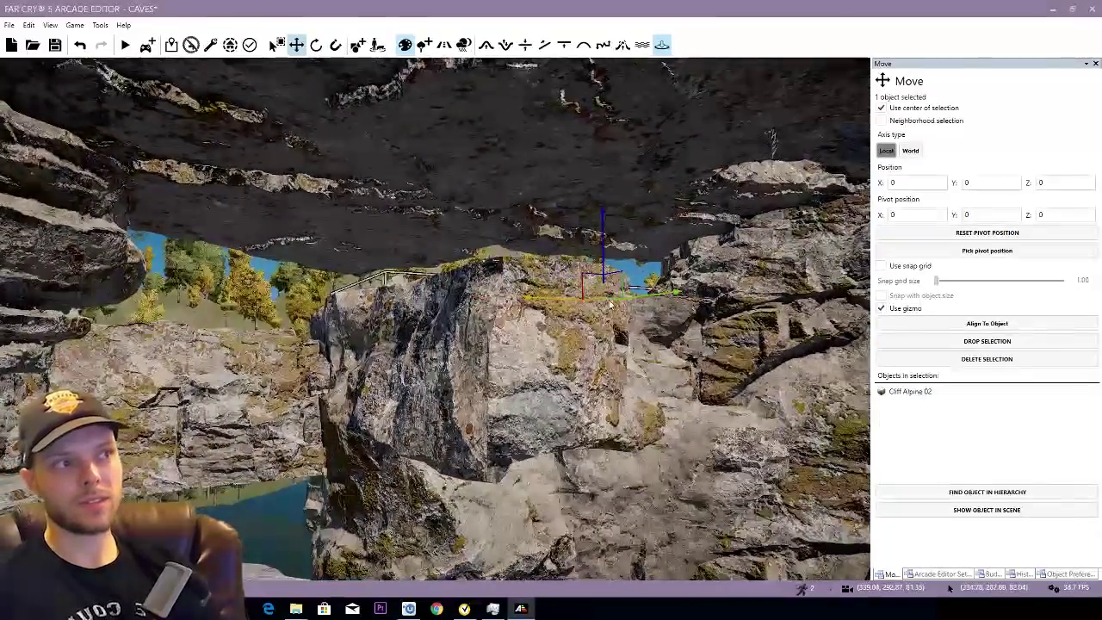
left_click_drag(600, 304, 699, 143)
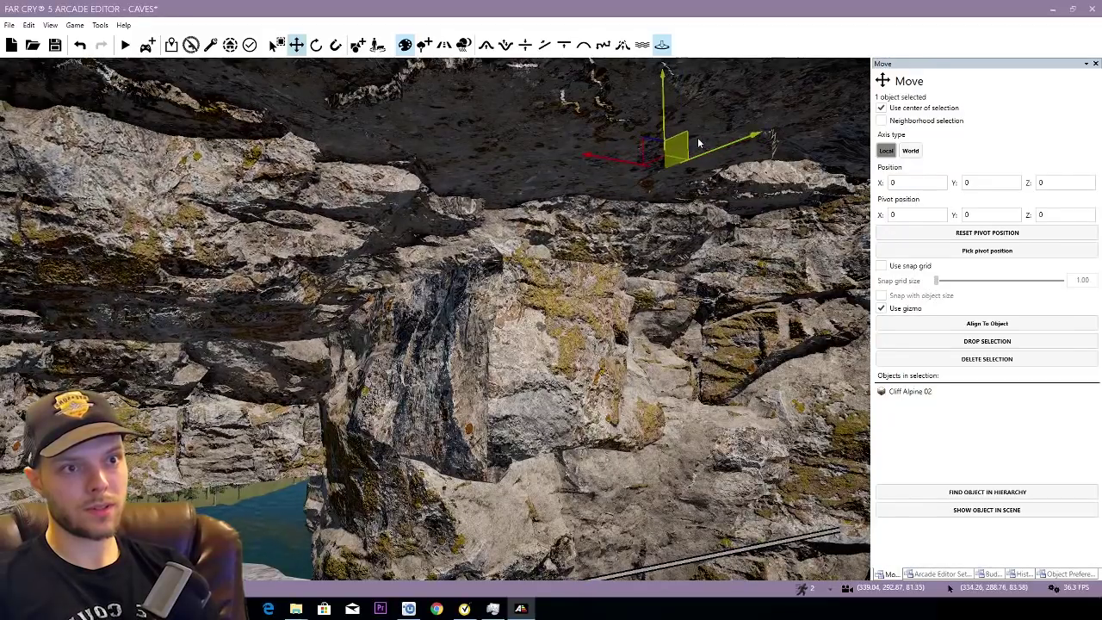
key("s")
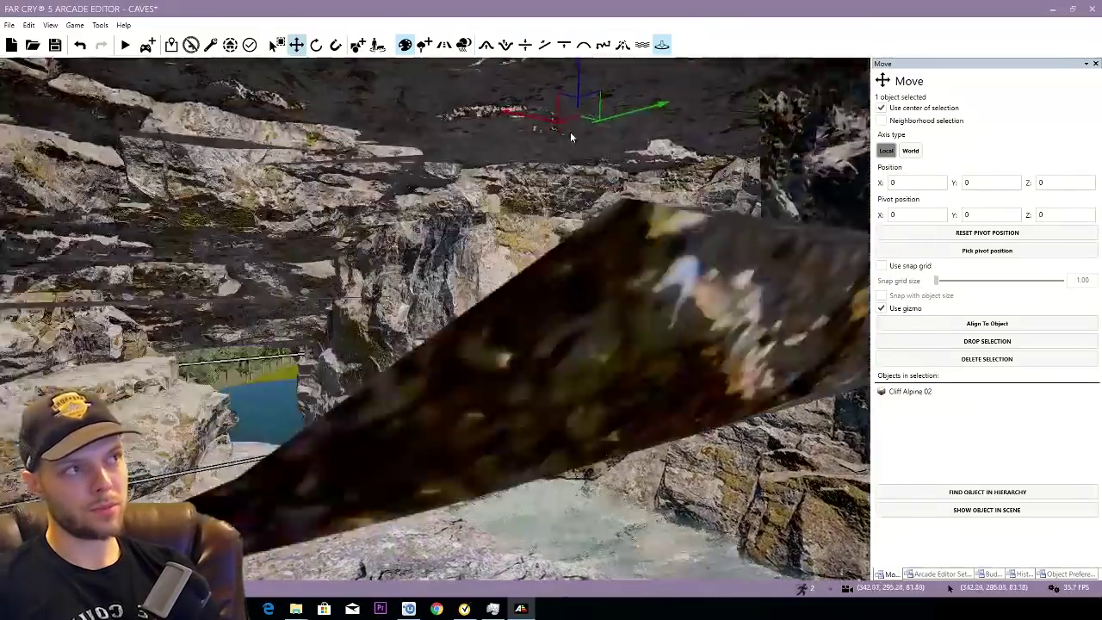
key("w")
left_click_drag(580, 91, 578, 211)
Step: Adjust the Cliff Alpine 02's rotation to fit the lake-side wall and ceiling
key("3")
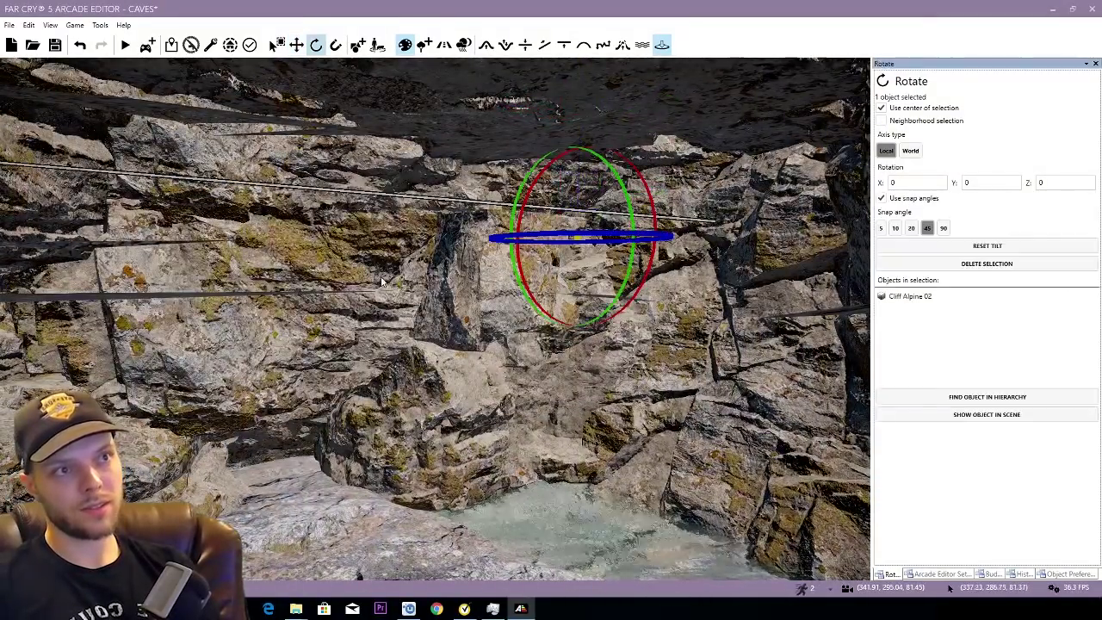
key("a")
right_click_drag(384, 283, 559, 220)
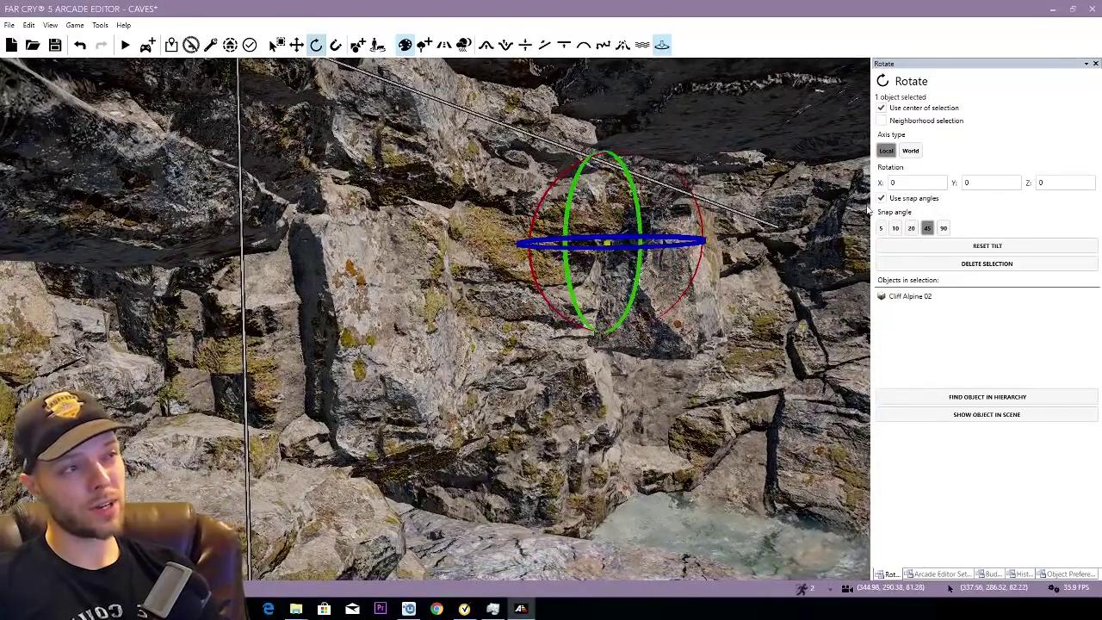
left_click_drag(569, 214, 554, 487)
key("2")
right_click_drag(556, 464, 796, 499)
right_click_drag(362, 215, 370, 110)
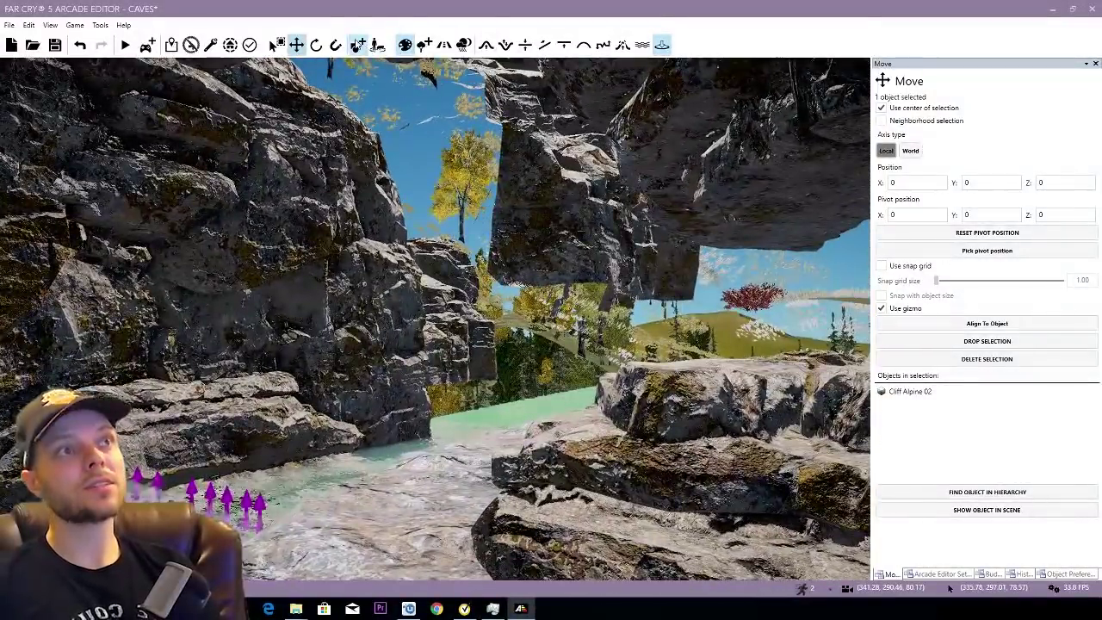
Step: Place a Rock Large Alpine 02 across the open side of the cave behind the upper pool
key("Escape")
scroll(973, 427, "down", 1)
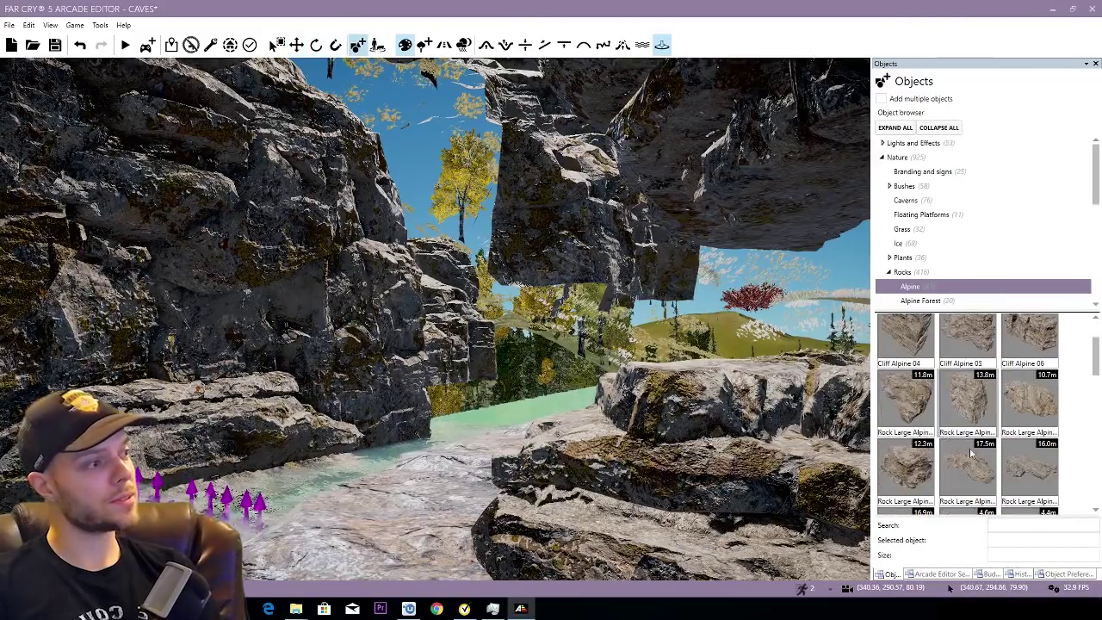
left_click(917, 413)
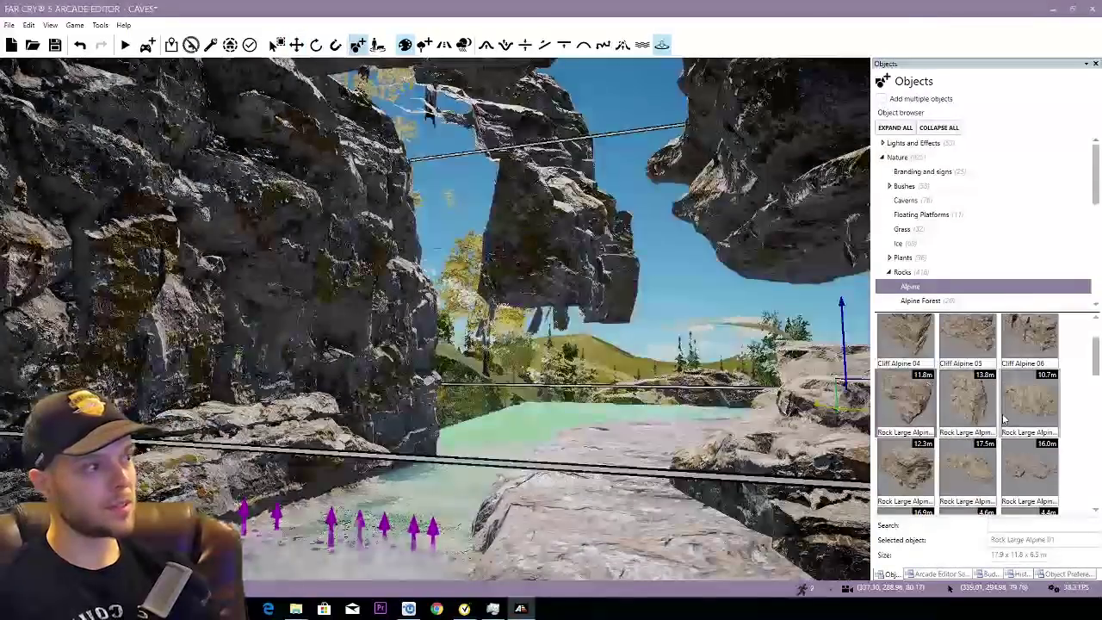
left_click(956, 418)
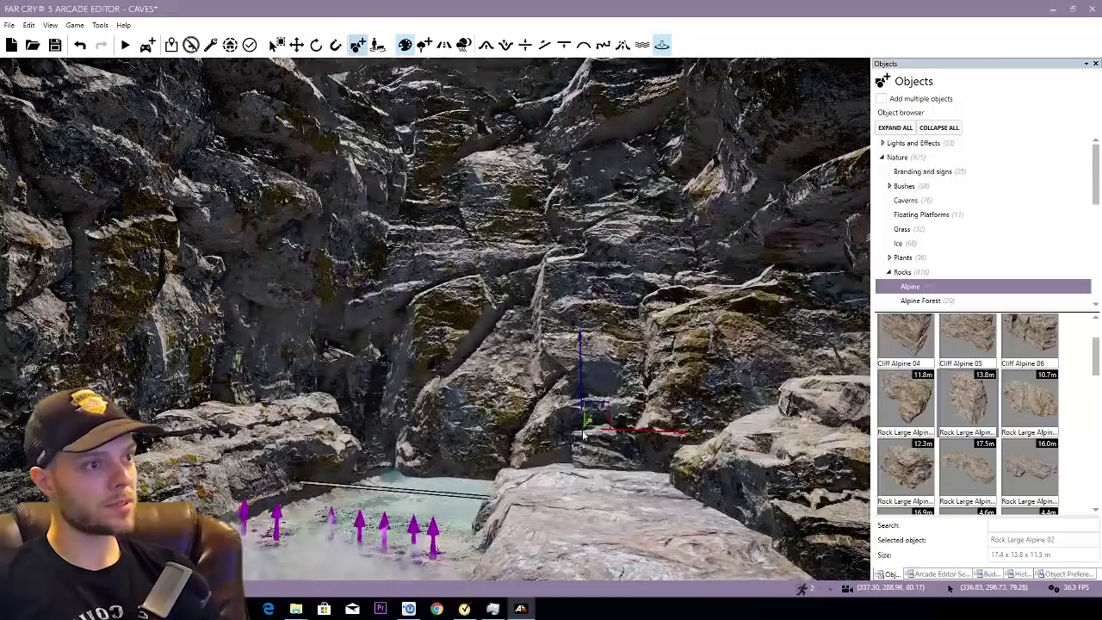
left_click(583, 434)
key("3")
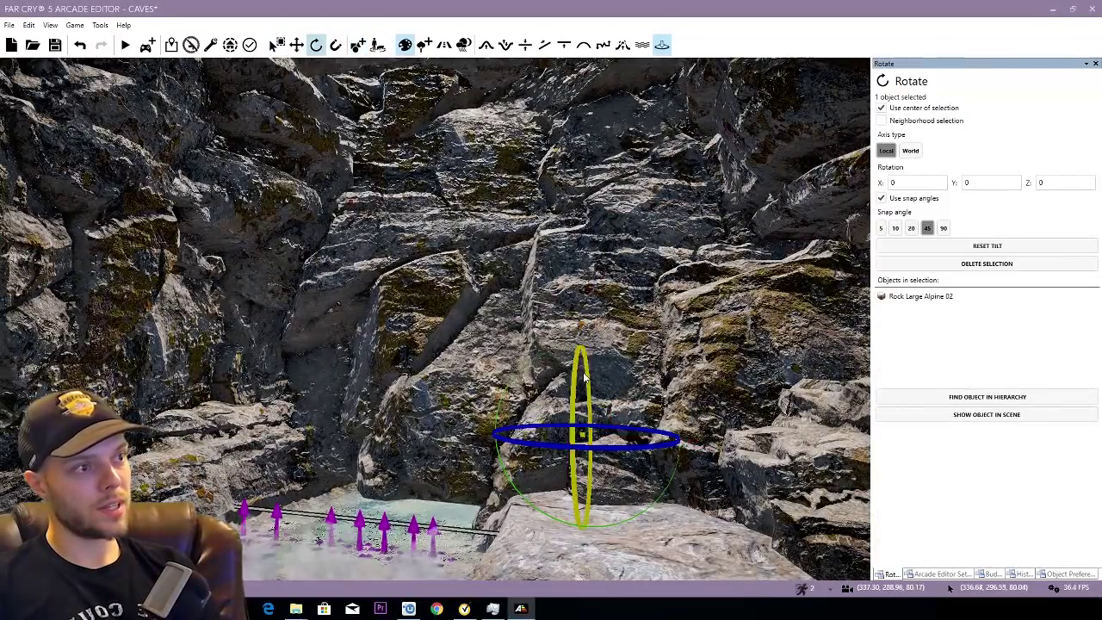
right_click_drag(583, 434, 137, 480)
right_click_drag(605, 287, 430, 332)
scroll(570, 300, "up", 5)
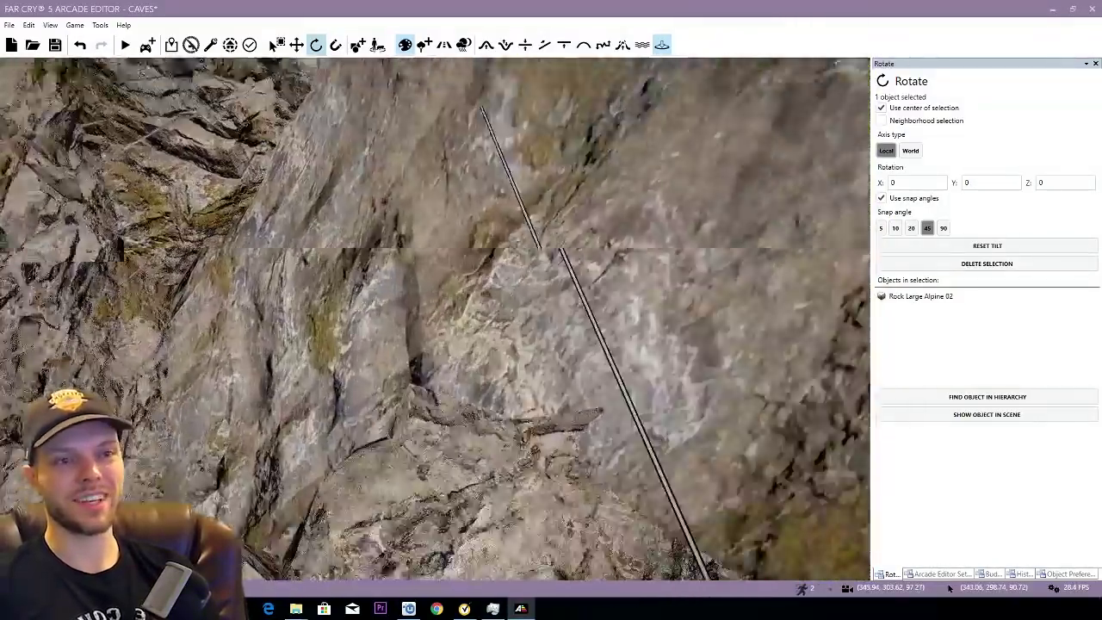